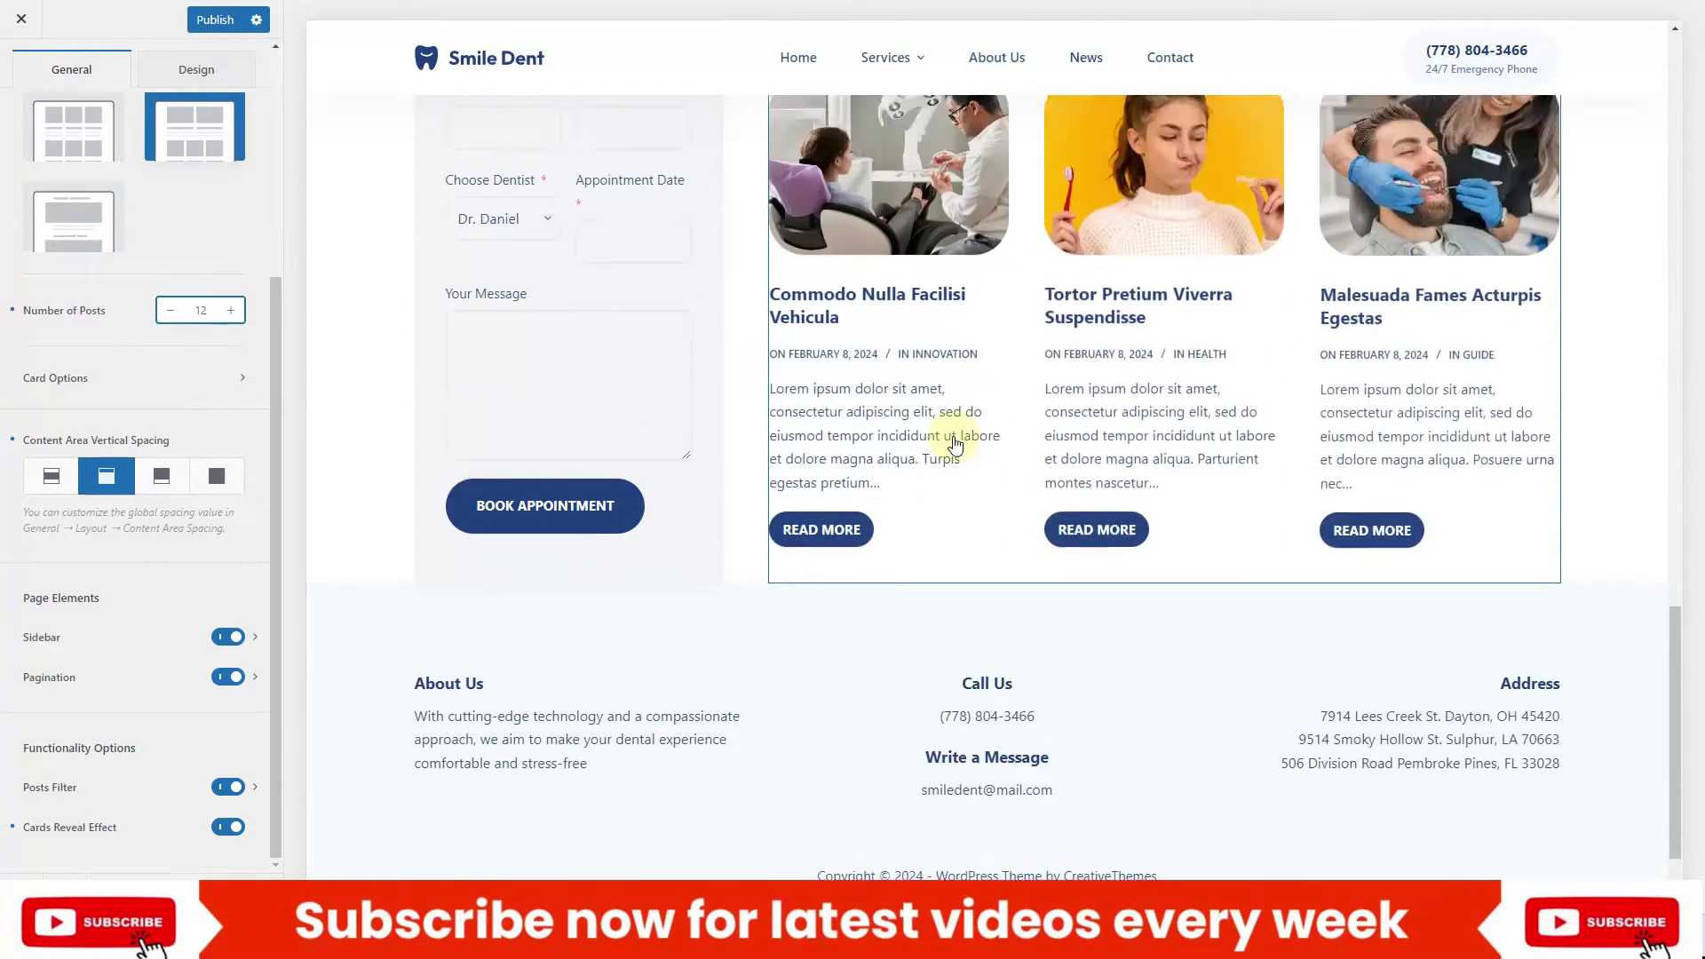
Scroll up through the Blog Posts settings to review the 12-post grid with sidebar, pagination, filter and reveal effect
{"action": "scroll", "coordinate": [952, 440], "scroll_direction": "up", "scroll_amount": 8}
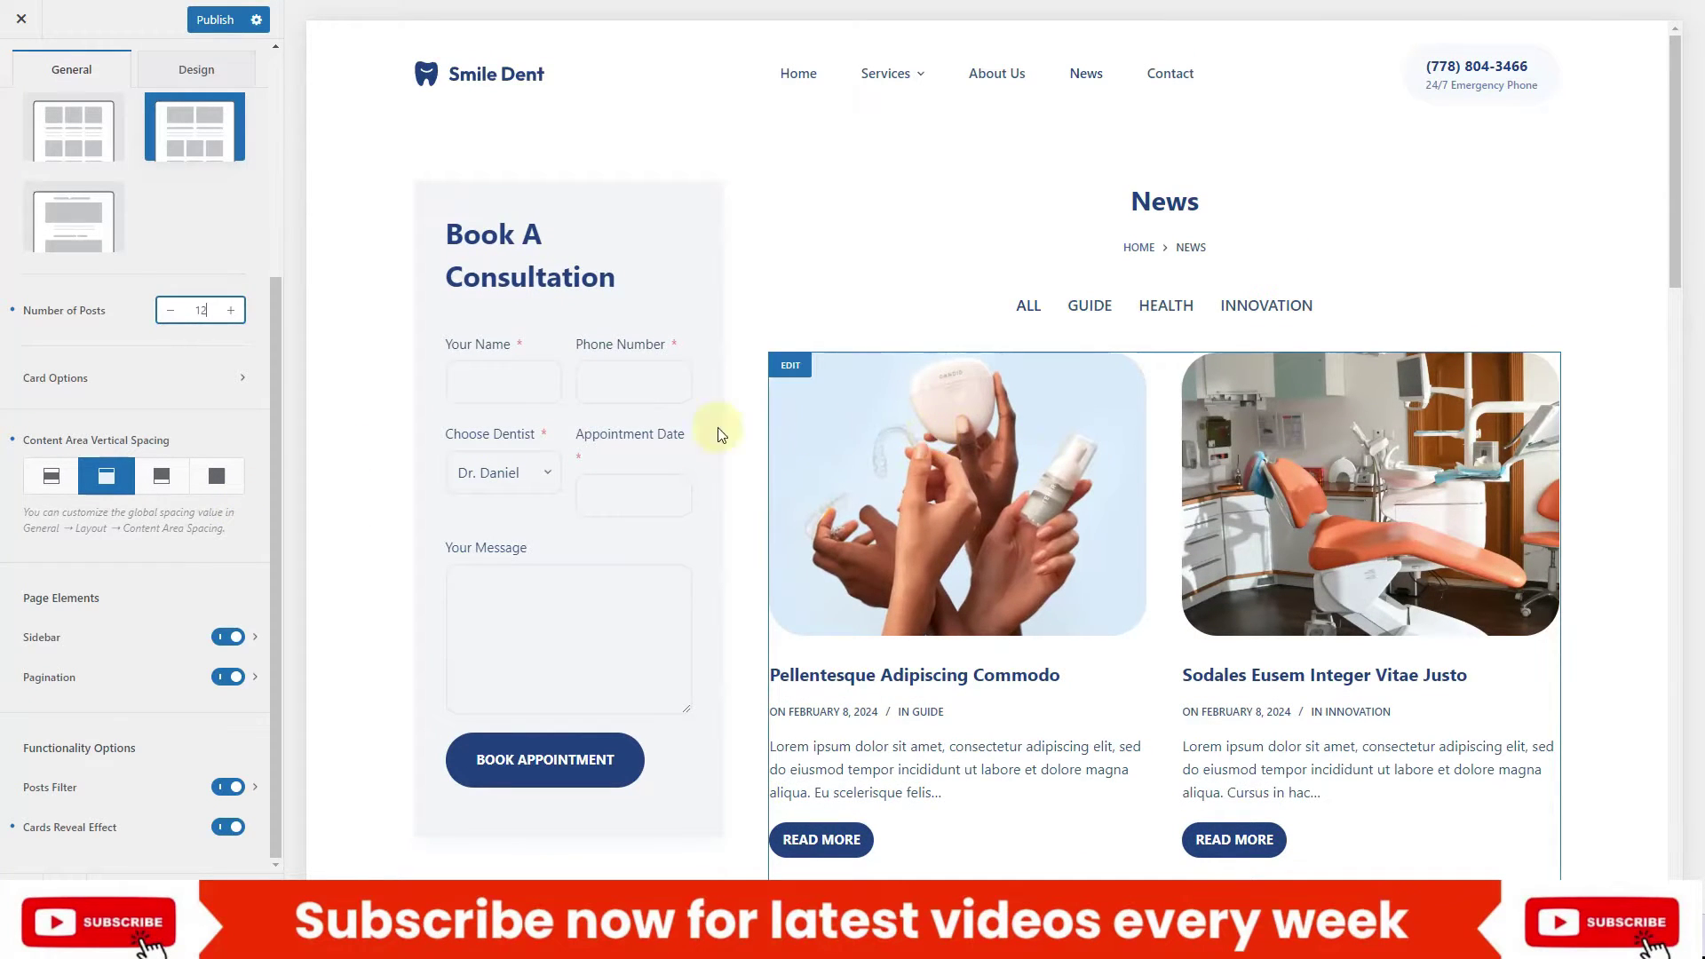
Try the Boxed card type, then set blog post cards to Cover and publish
{"action": "left_click", "coordinate": [77, 393]}
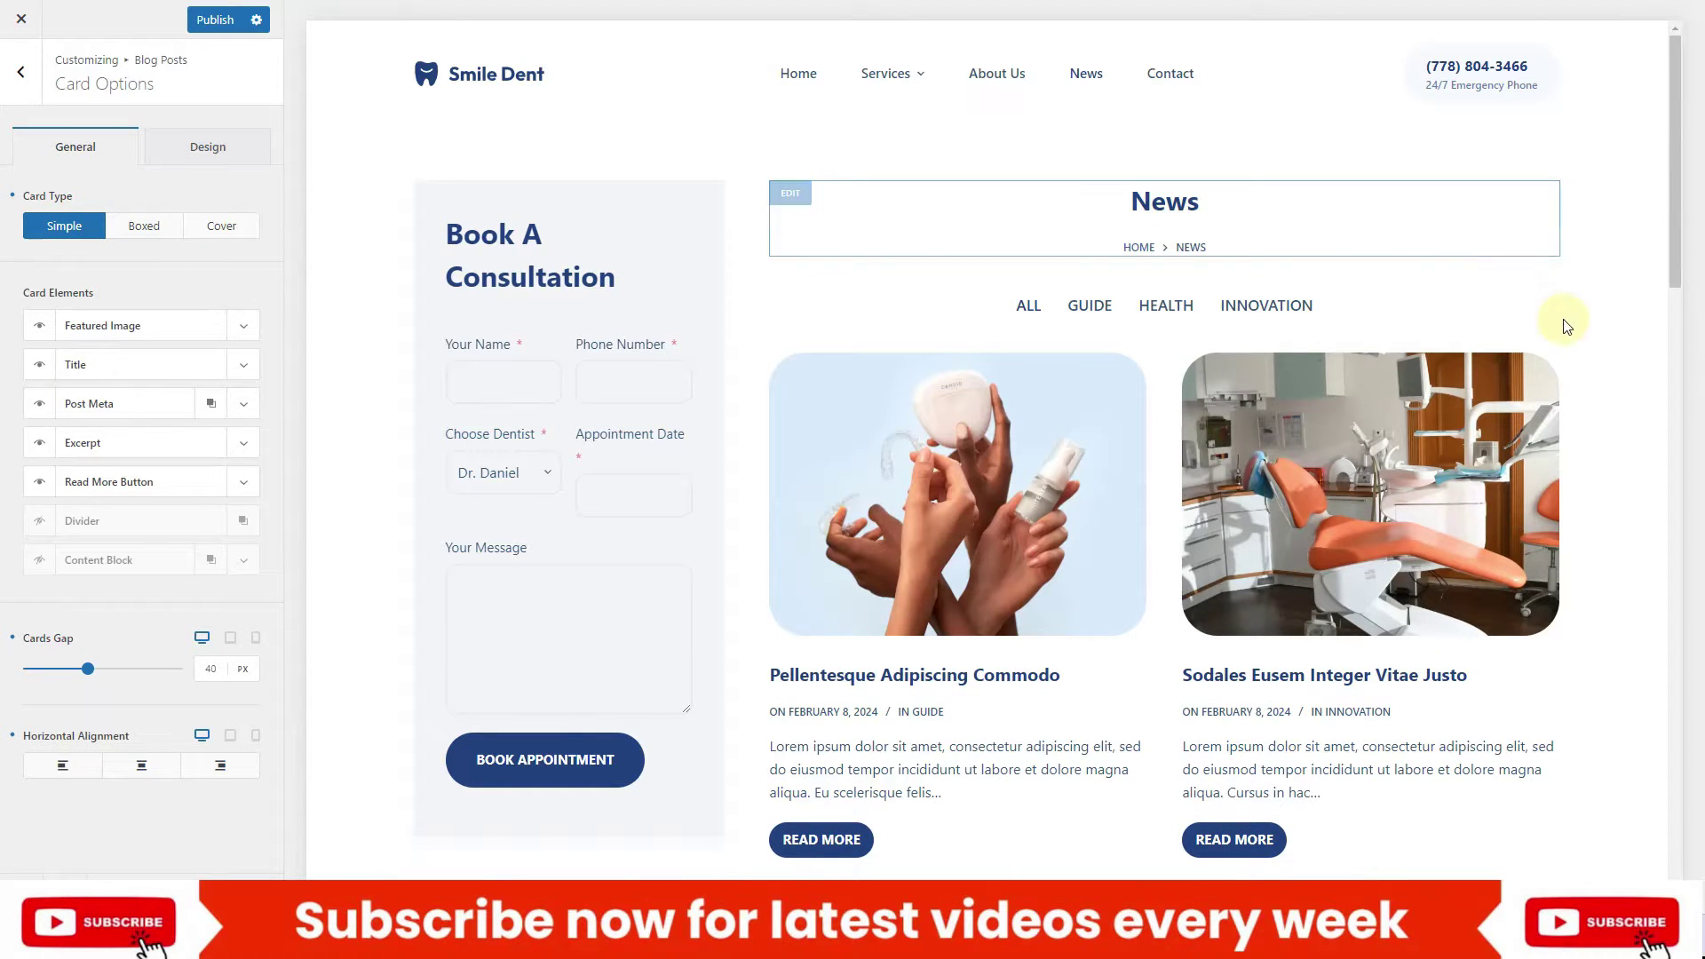
{"action": "scroll", "coordinate": [1613, 369], "scroll_direction": "down", "scroll_amount": 3}
{"action": "scroll", "coordinate": [1613, 369], "scroll_direction": "up", "scroll_amount": 1}
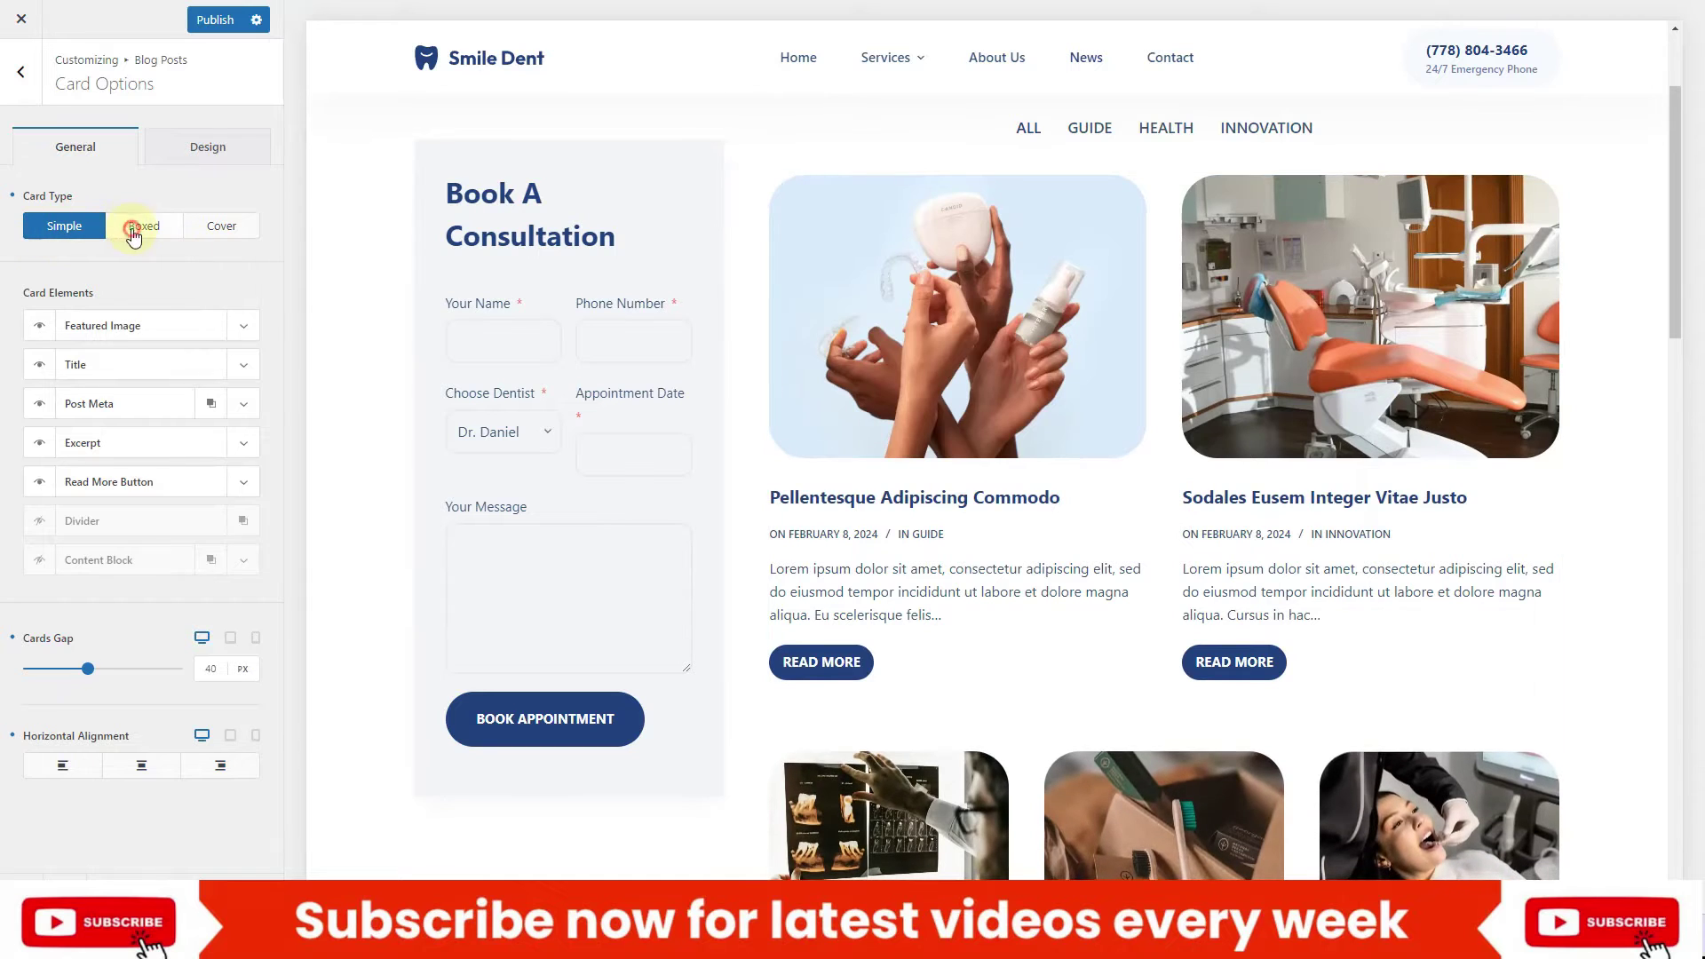
{"action": "left_click", "coordinate": [141, 226]}
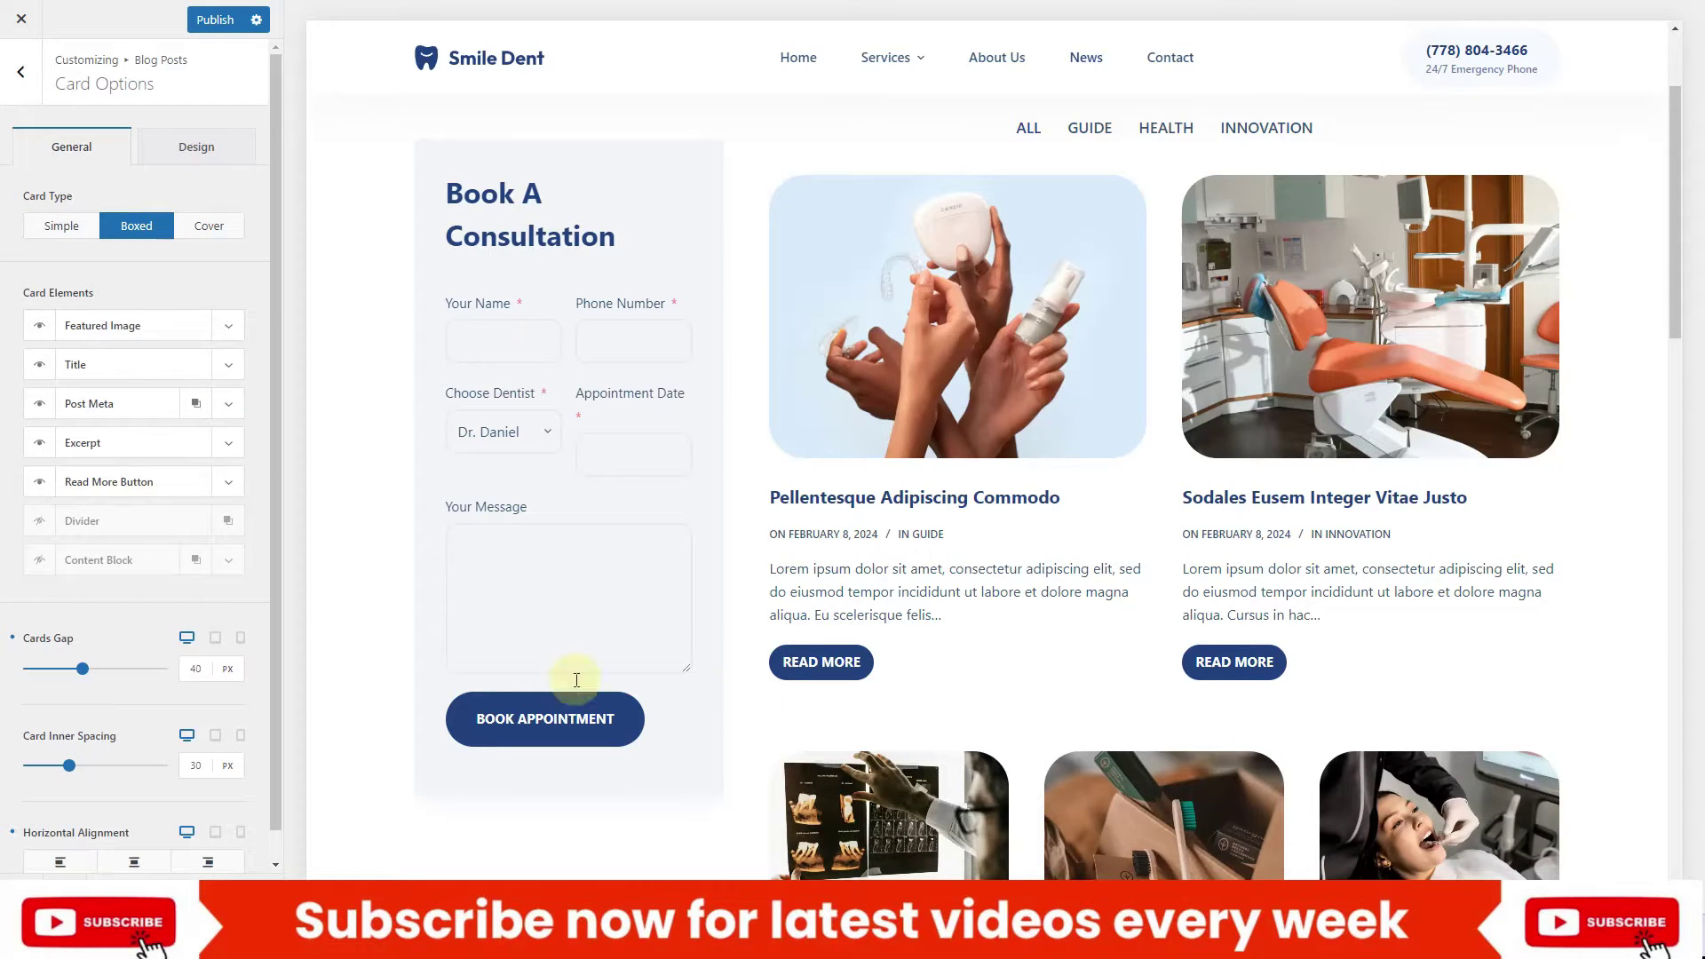
{"action": "scroll", "coordinate": [1609, 513], "scroll_direction": "down", "scroll_amount": 3}
{"action": "scroll", "coordinate": [1609, 513], "scroll_direction": "down", "scroll_amount": 15}
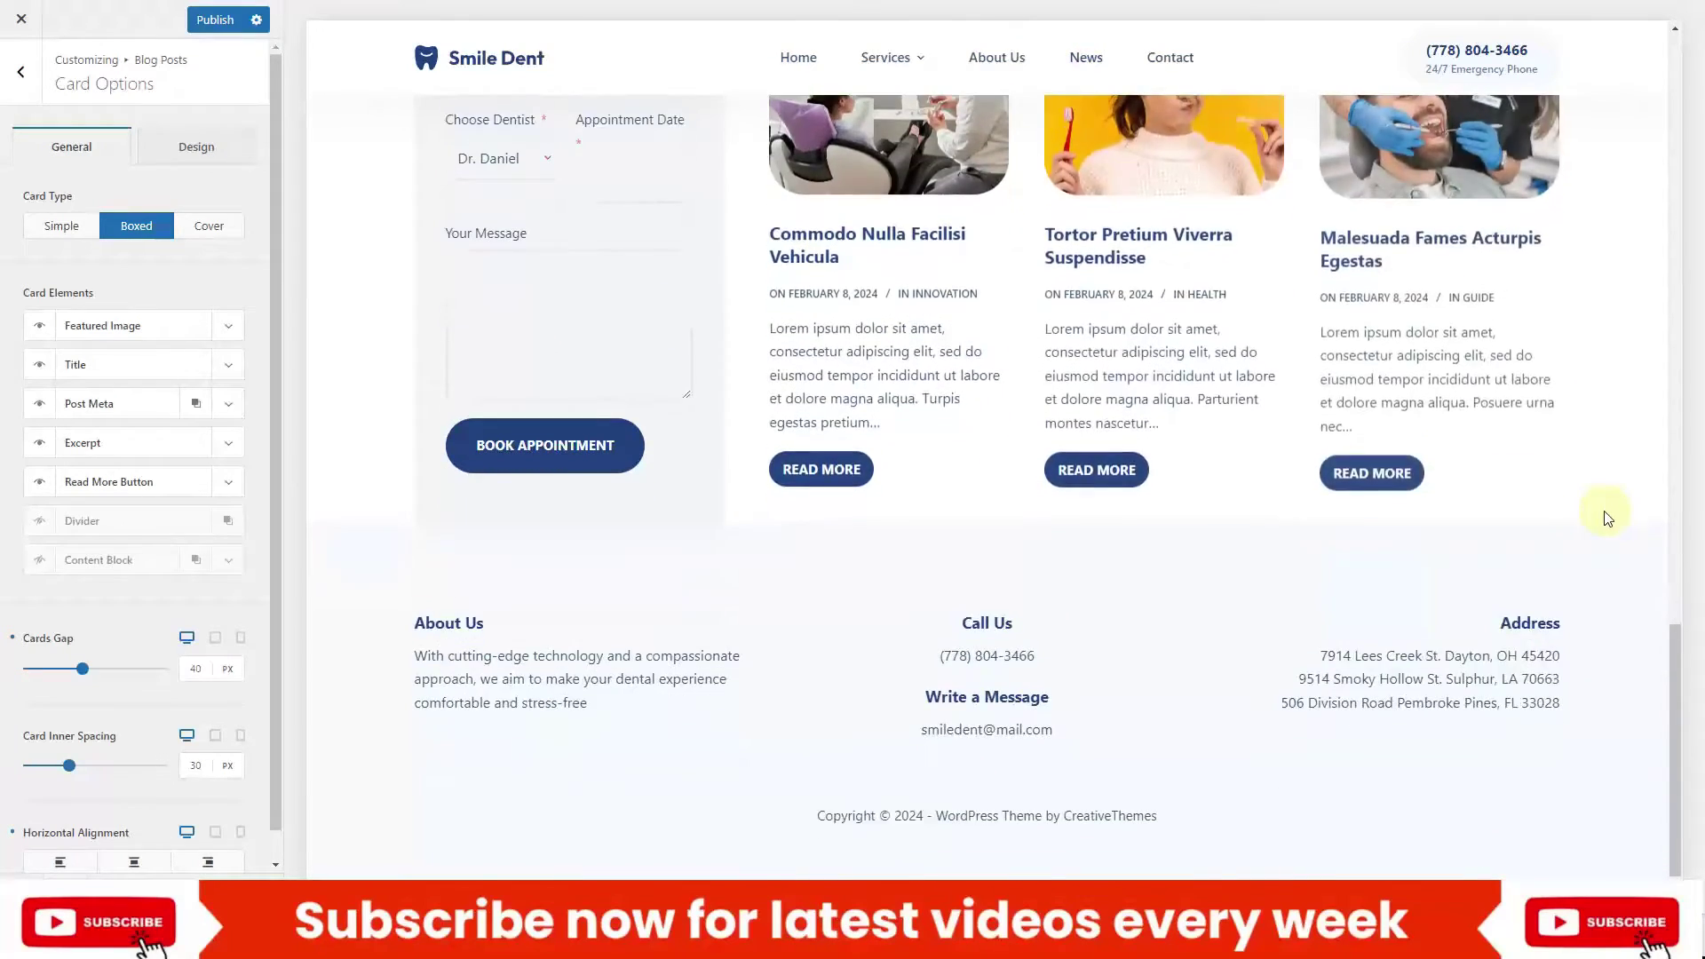
{"action": "left_click", "coordinate": [209, 226]}
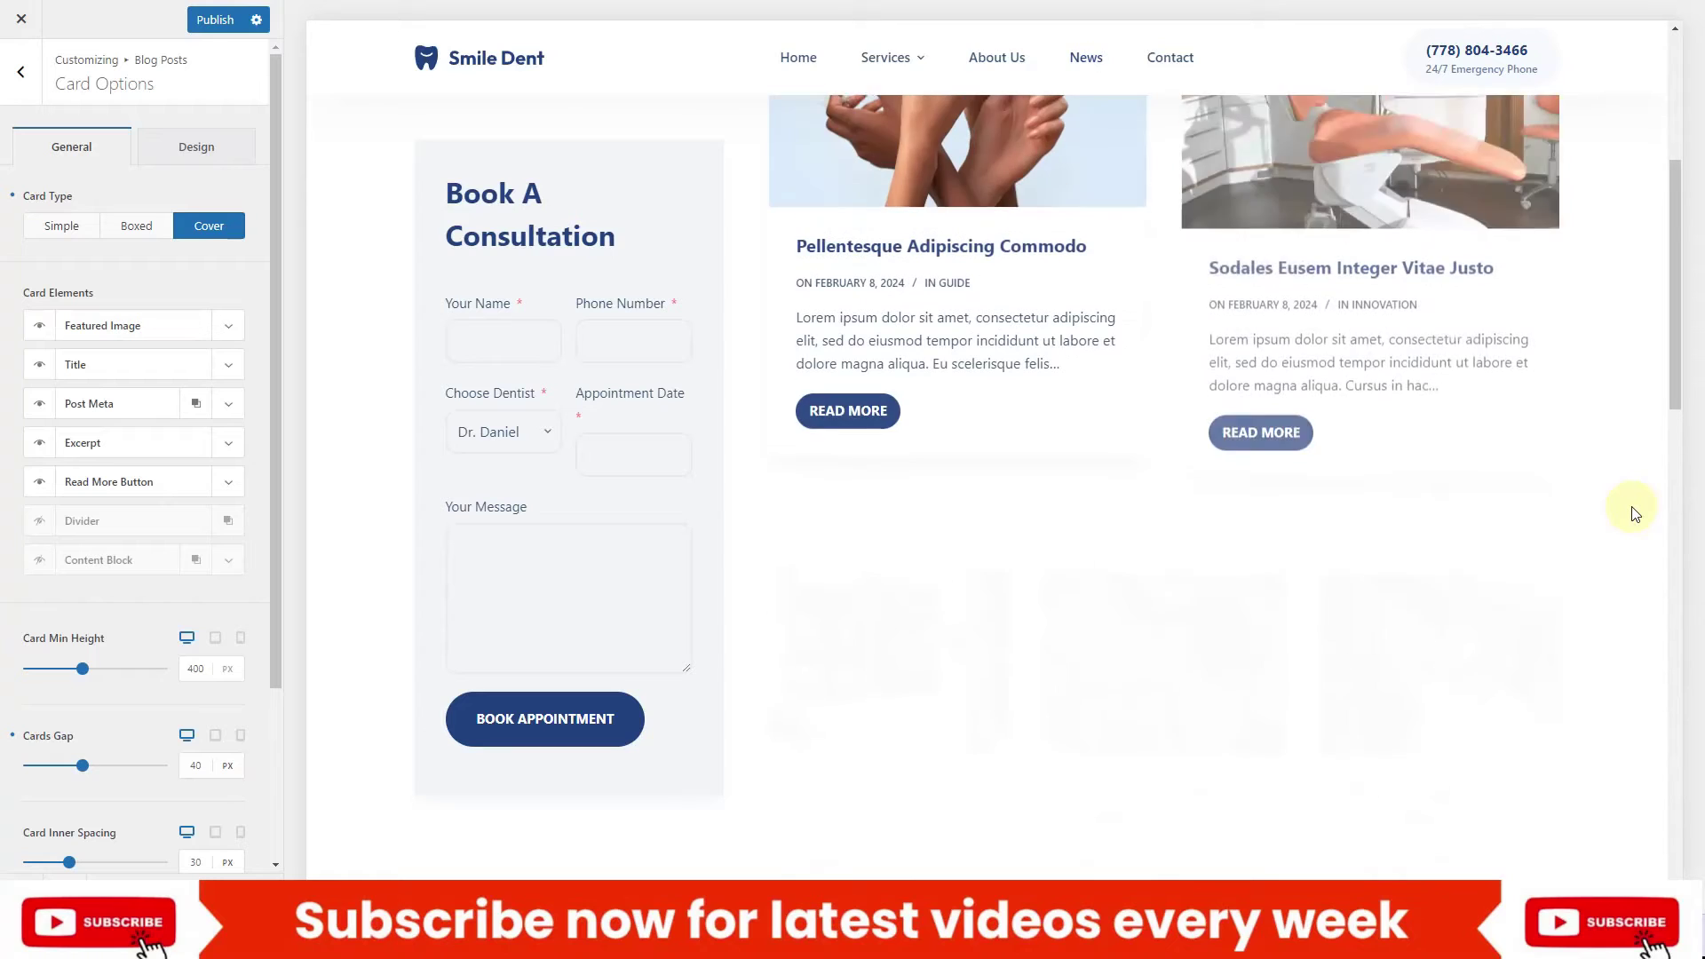
{"action": "scroll", "coordinate": [1625, 529], "scroll_direction": "down", "scroll_amount": 3}
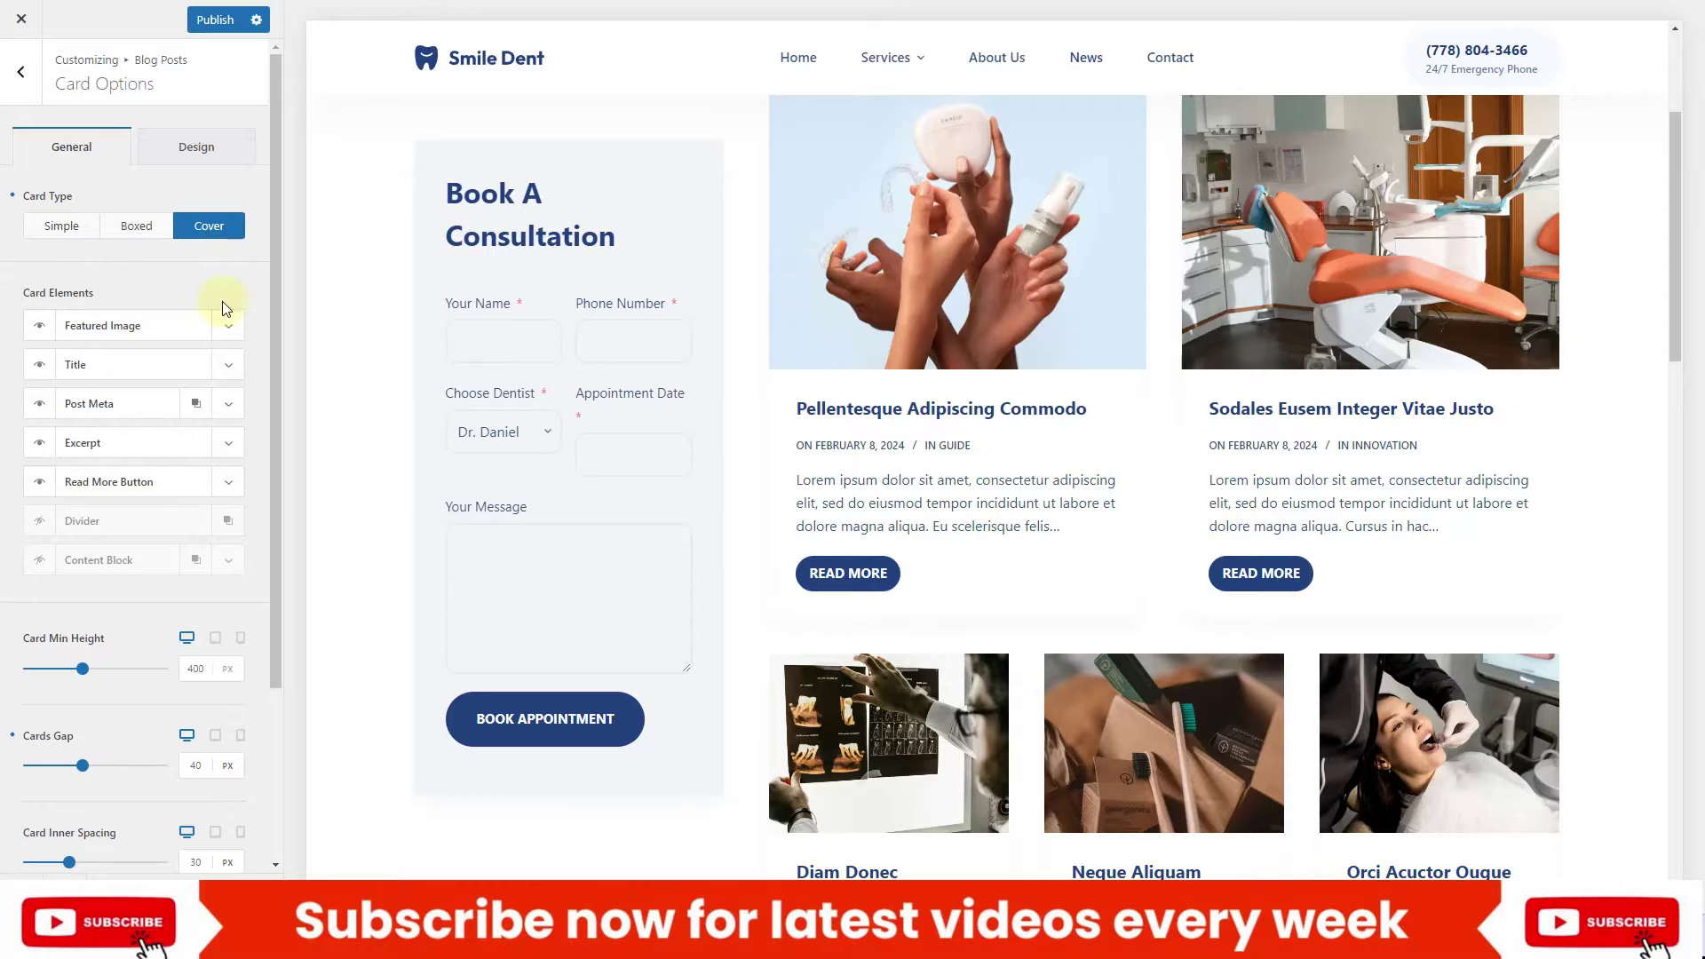
{"action": "left_click", "coordinate": [215, 20]}
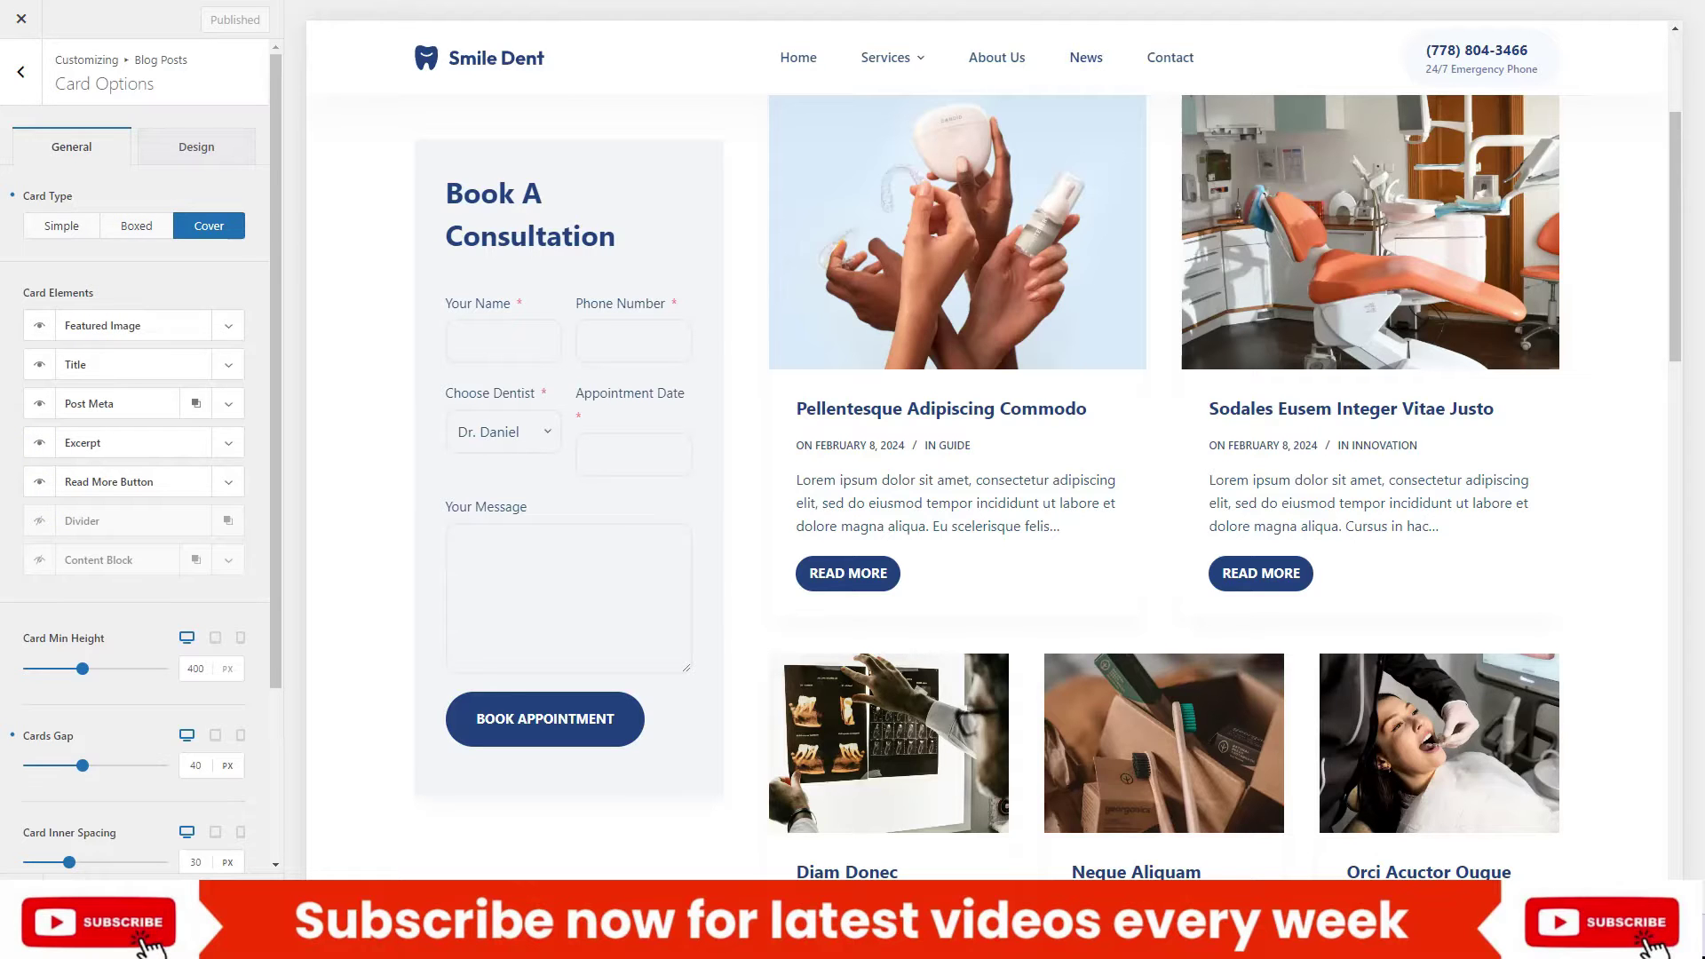
Reopen Blog Posts > Card Options and switch the cards back to Boxed
{"action": "key", "text": "Escape"}
{"action": "key", "text": "Escape"}
{"action": "scroll", "coordinate": [906, 418], "scroll_direction": "down", "scroll_amount": 6}
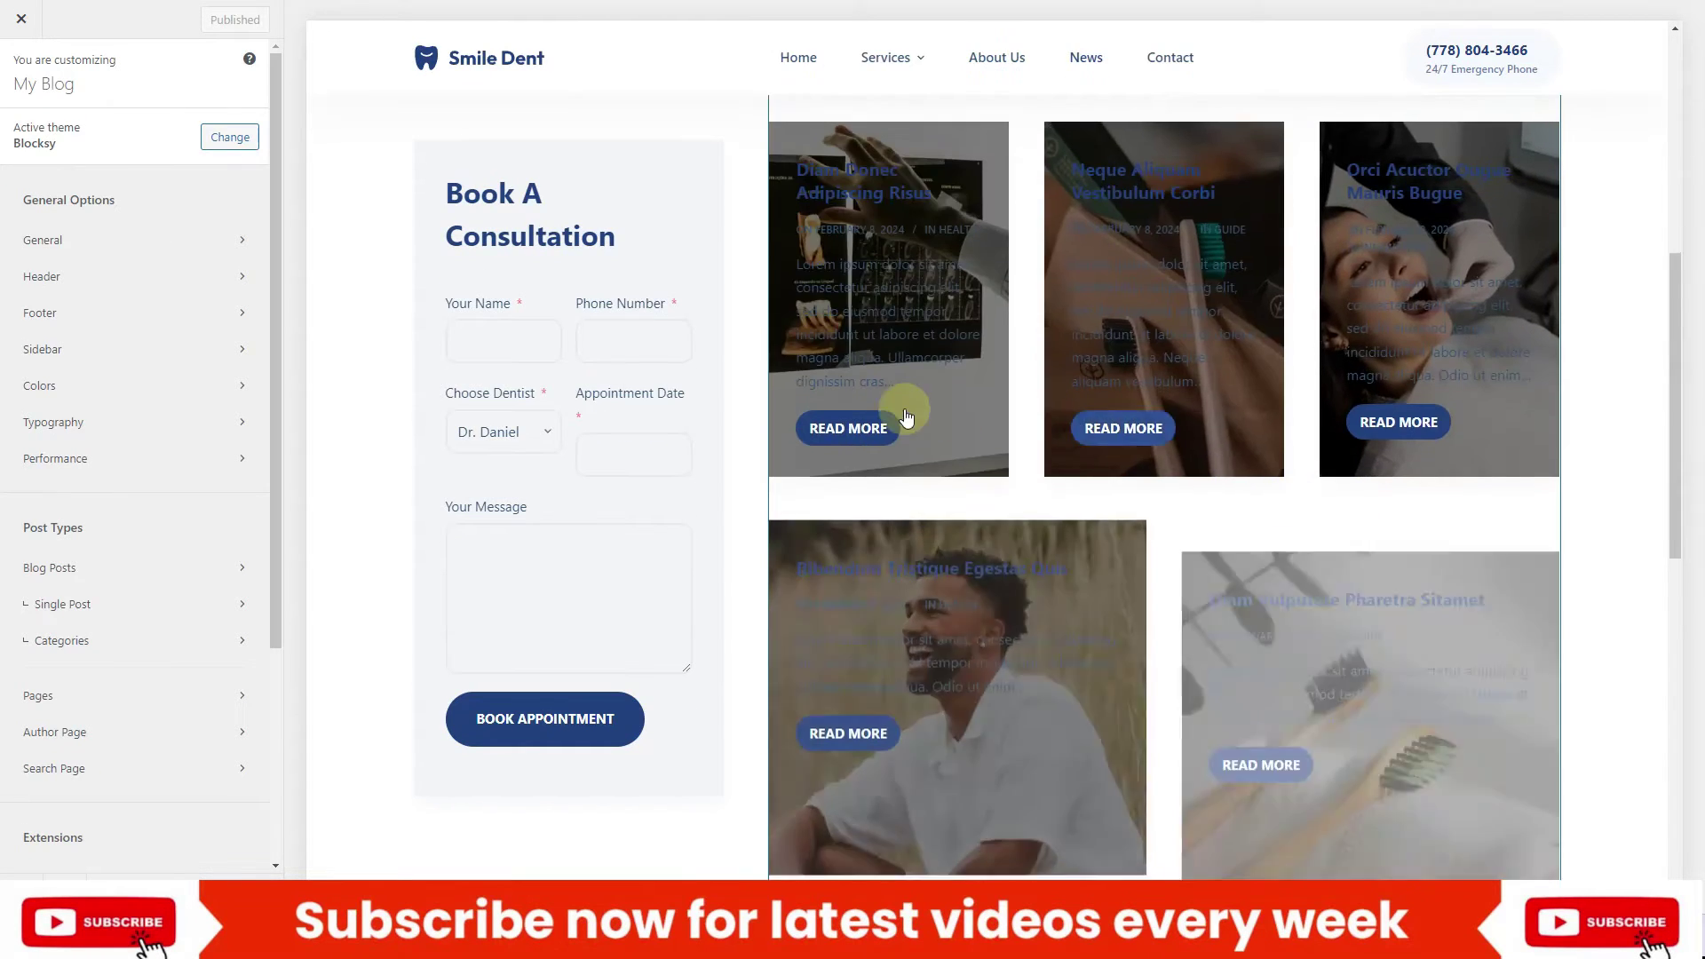
{"action": "scroll", "coordinate": [910, 498], "scroll_direction": "down", "scroll_amount": 4}
{"action": "scroll", "coordinate": [887, 497], "scroll_direction": "up", "scroll_amount": 4}
{"action": "left_click", "coordinate": [84, 573]}
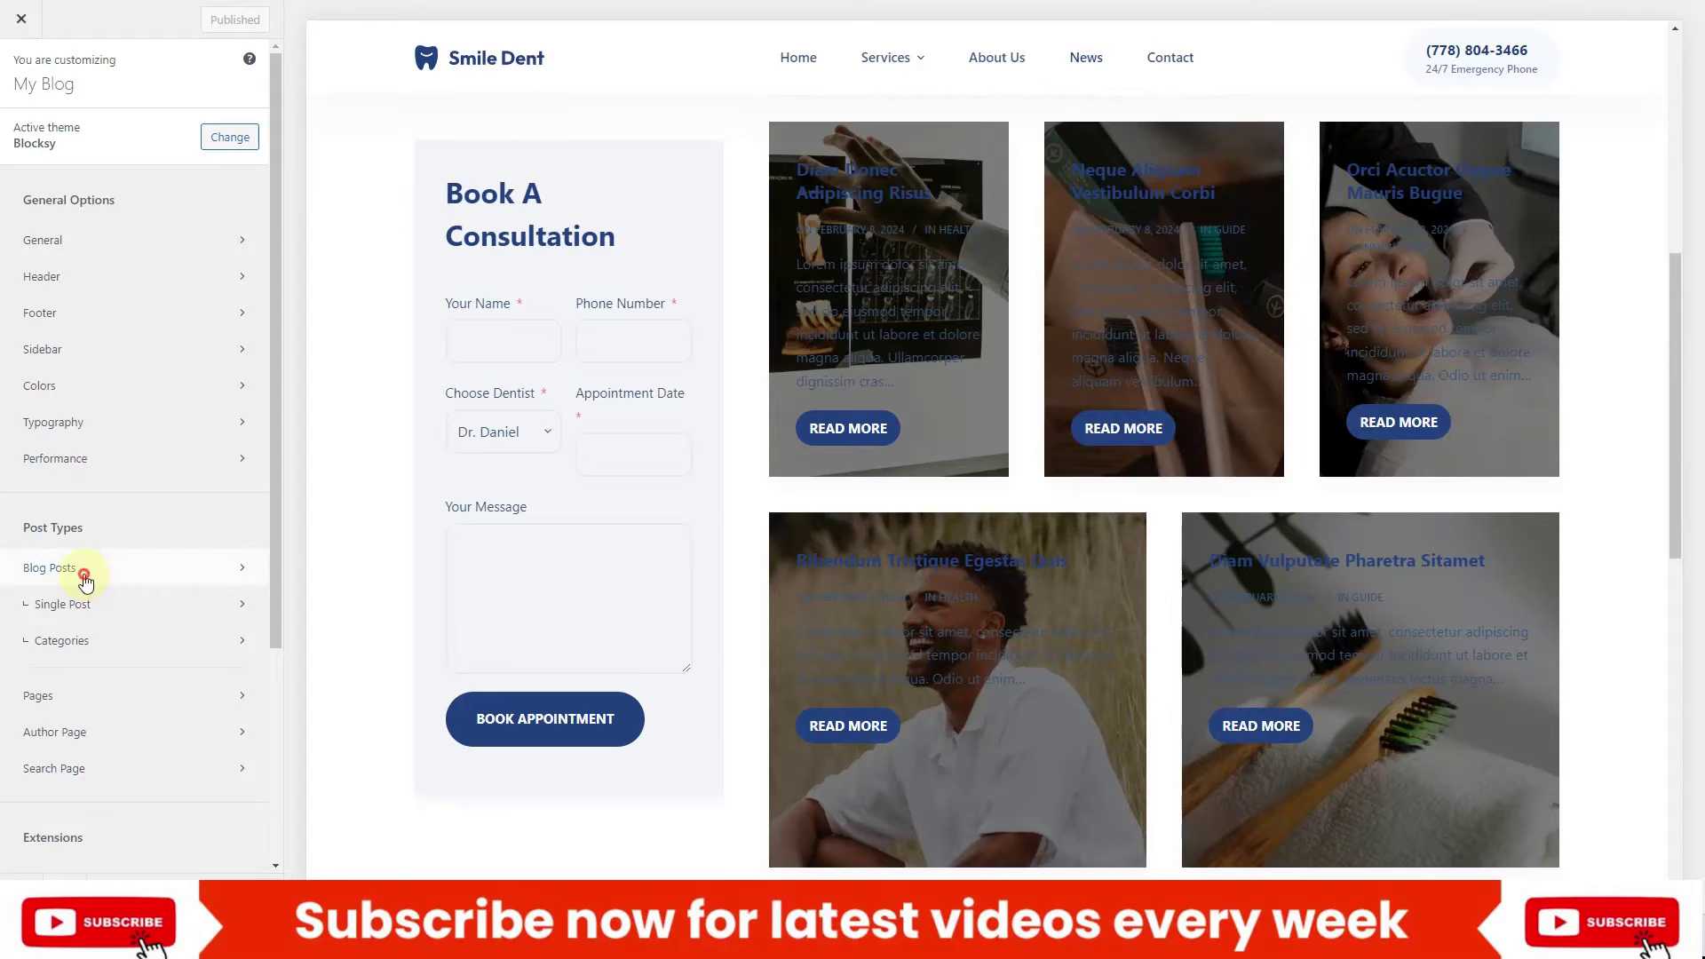
{"action": "scroll", "coordinate": [997, 576], "scroll_direction": "down", "scroll_amount": 1}
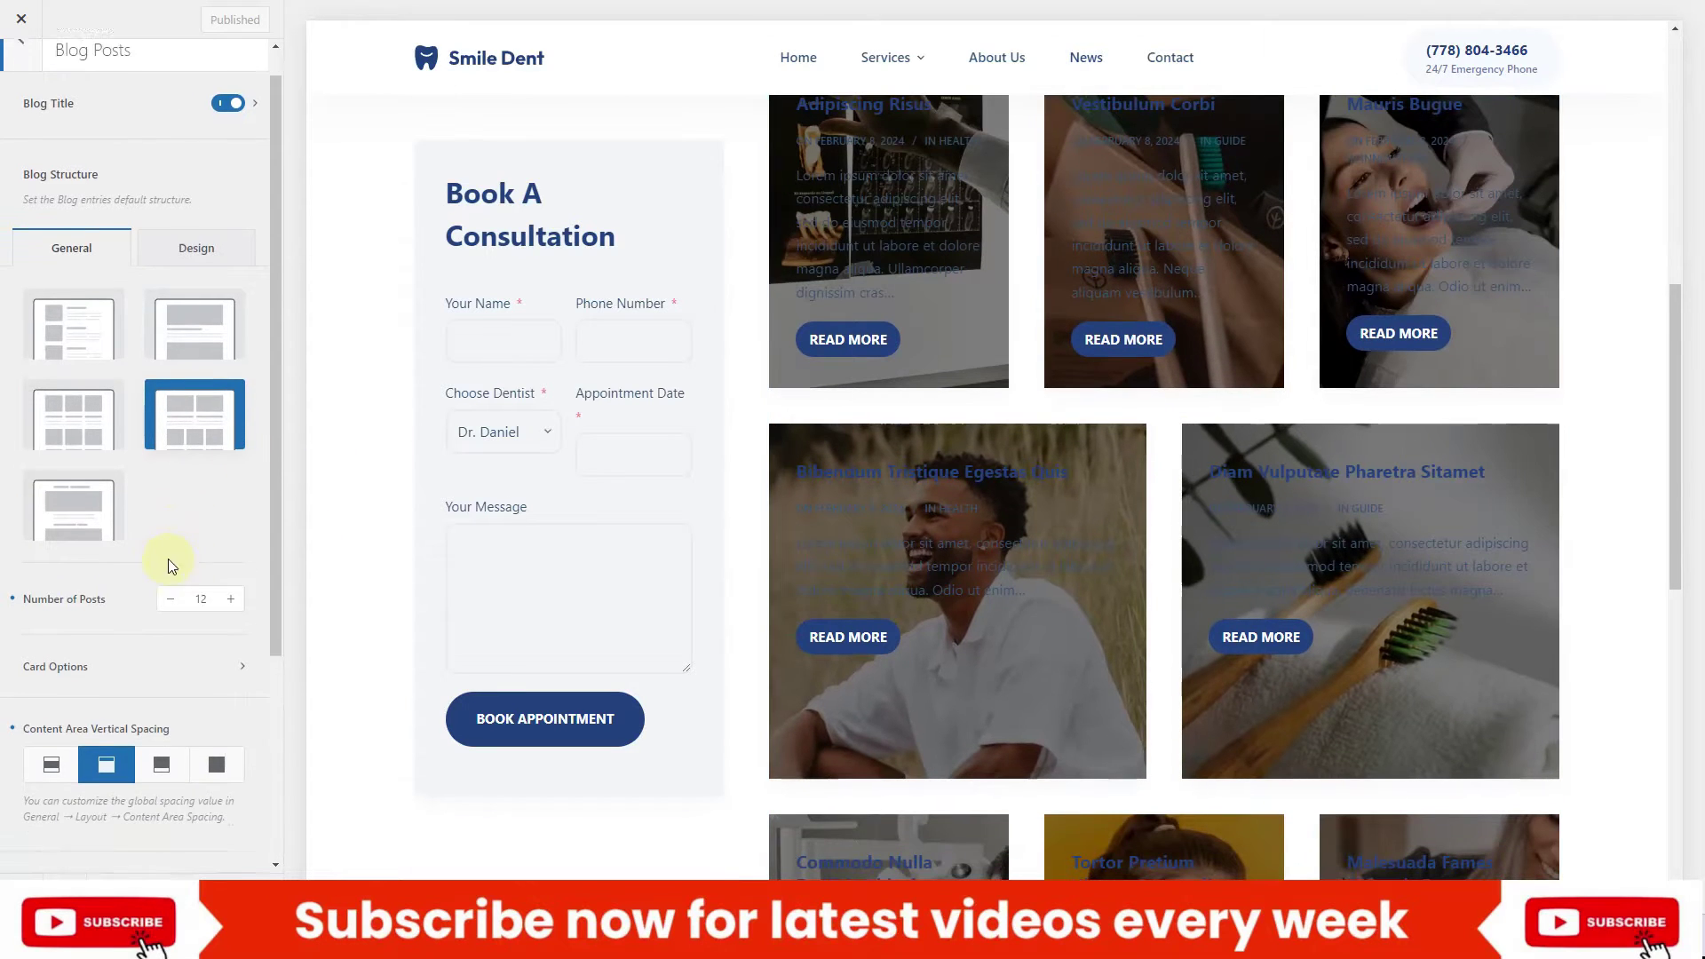
{"action": "scroll", "coordinate": [171, 566], "scroll_direction": "down", "scroll_amount": 1}
{"action": "left_click", "coordinate": [77, 612]}
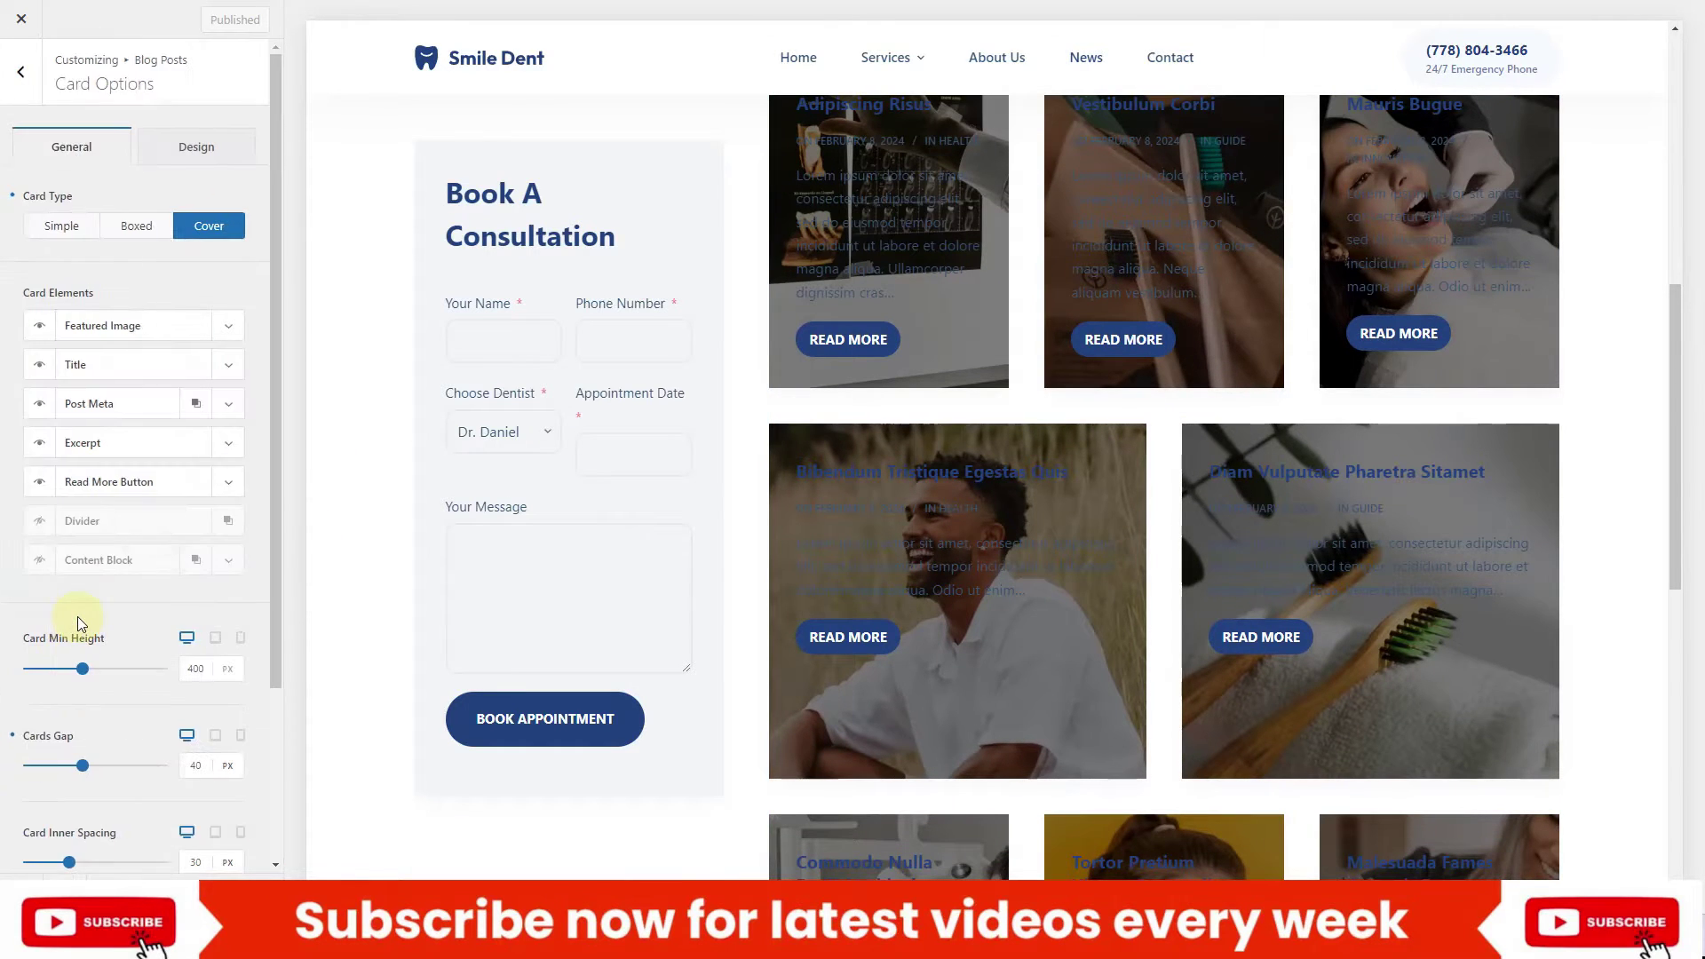
{"action": "left_click", "coordinate": [124, 226]}
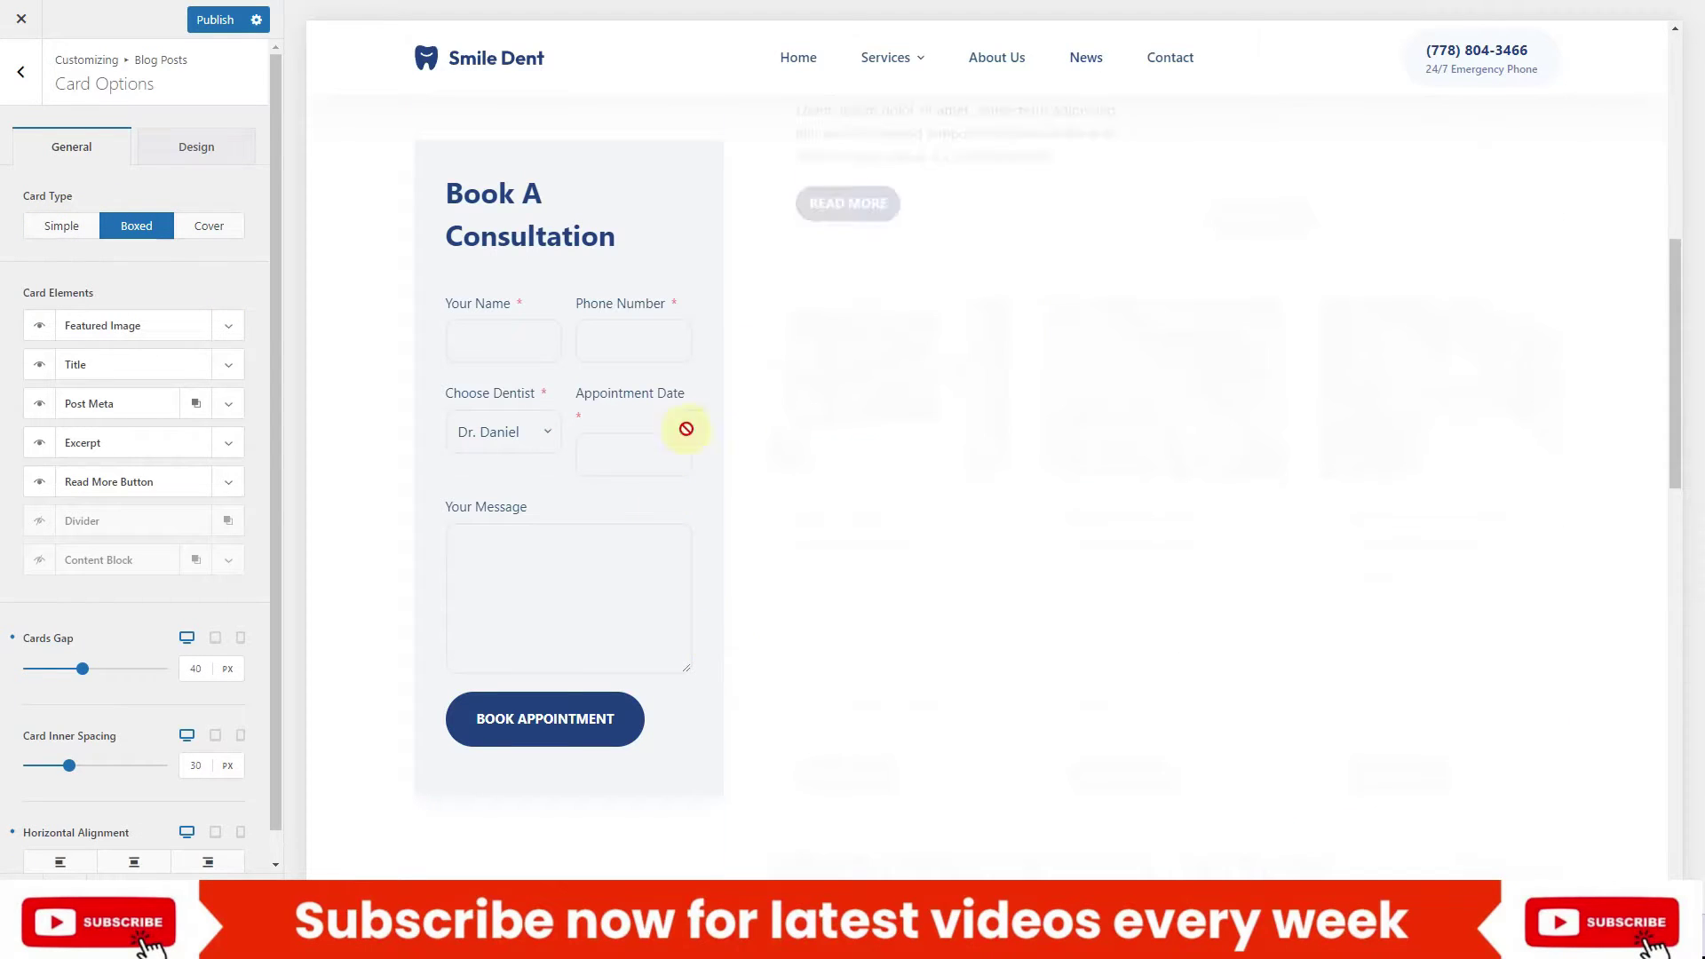
Check the Boxed card's Post Meta items: published date and category separated by a slash
{"action": "scroll", "coordinate": [1054, 641], "scroll_direction": "up", "scroll_amount": 5}
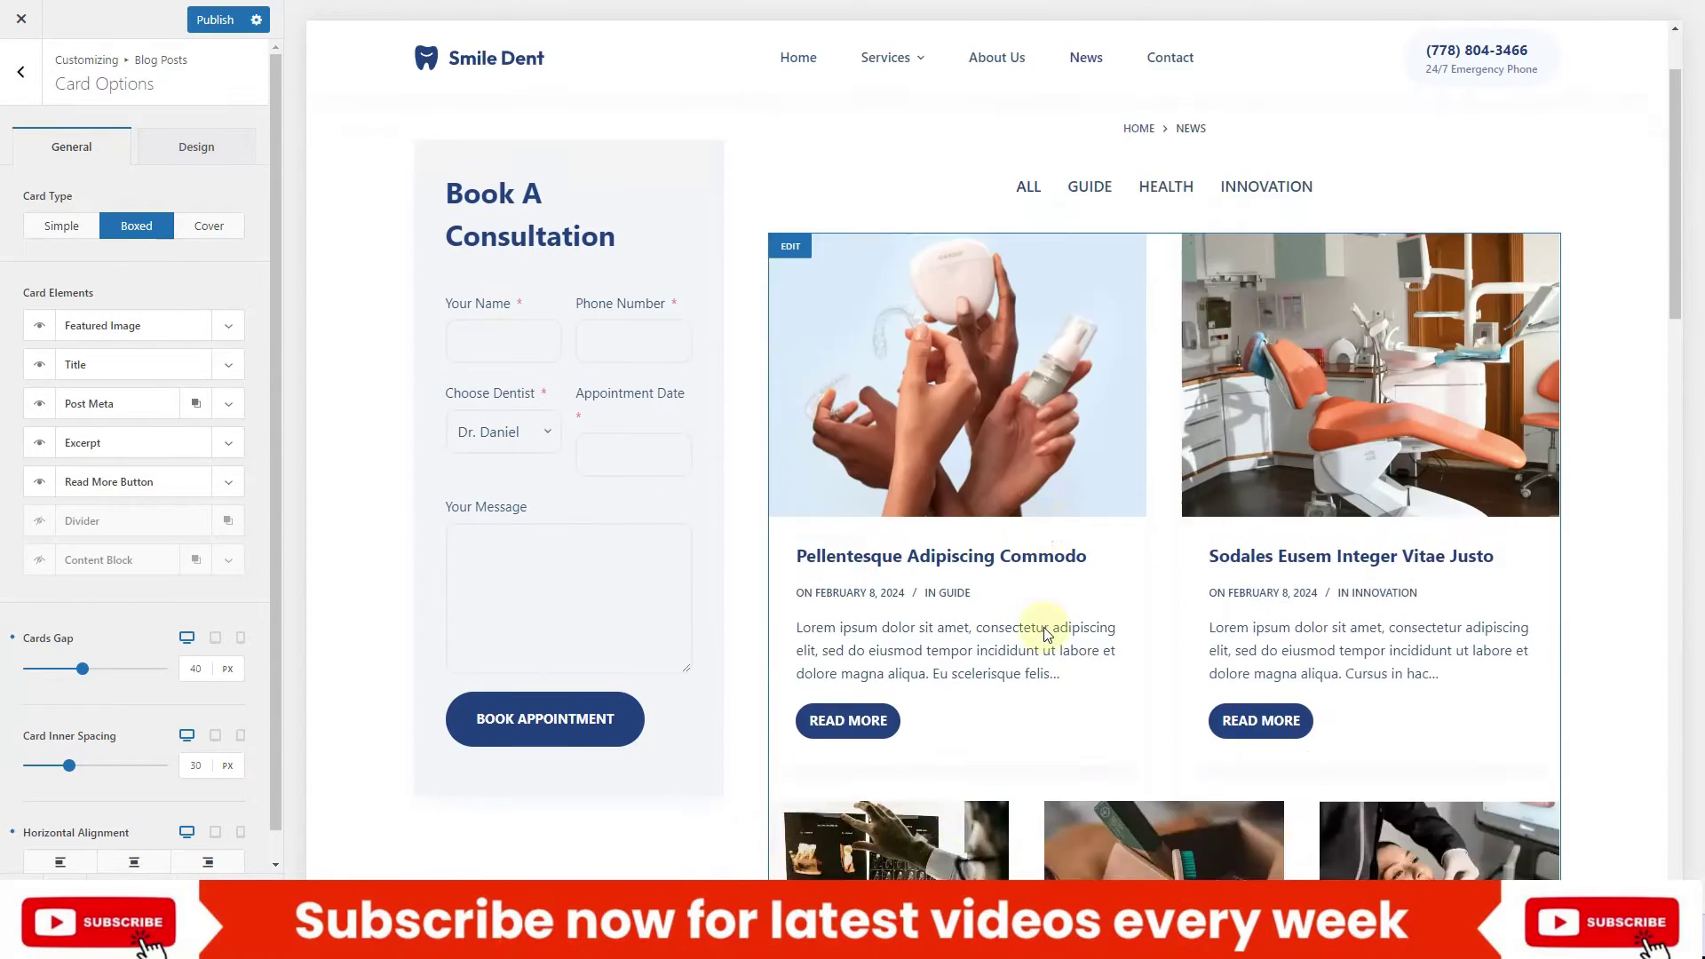
{"action": "scroll", "coordinate": [1038, 621], "scroll_direction": "down", "scroll_amount": 4}
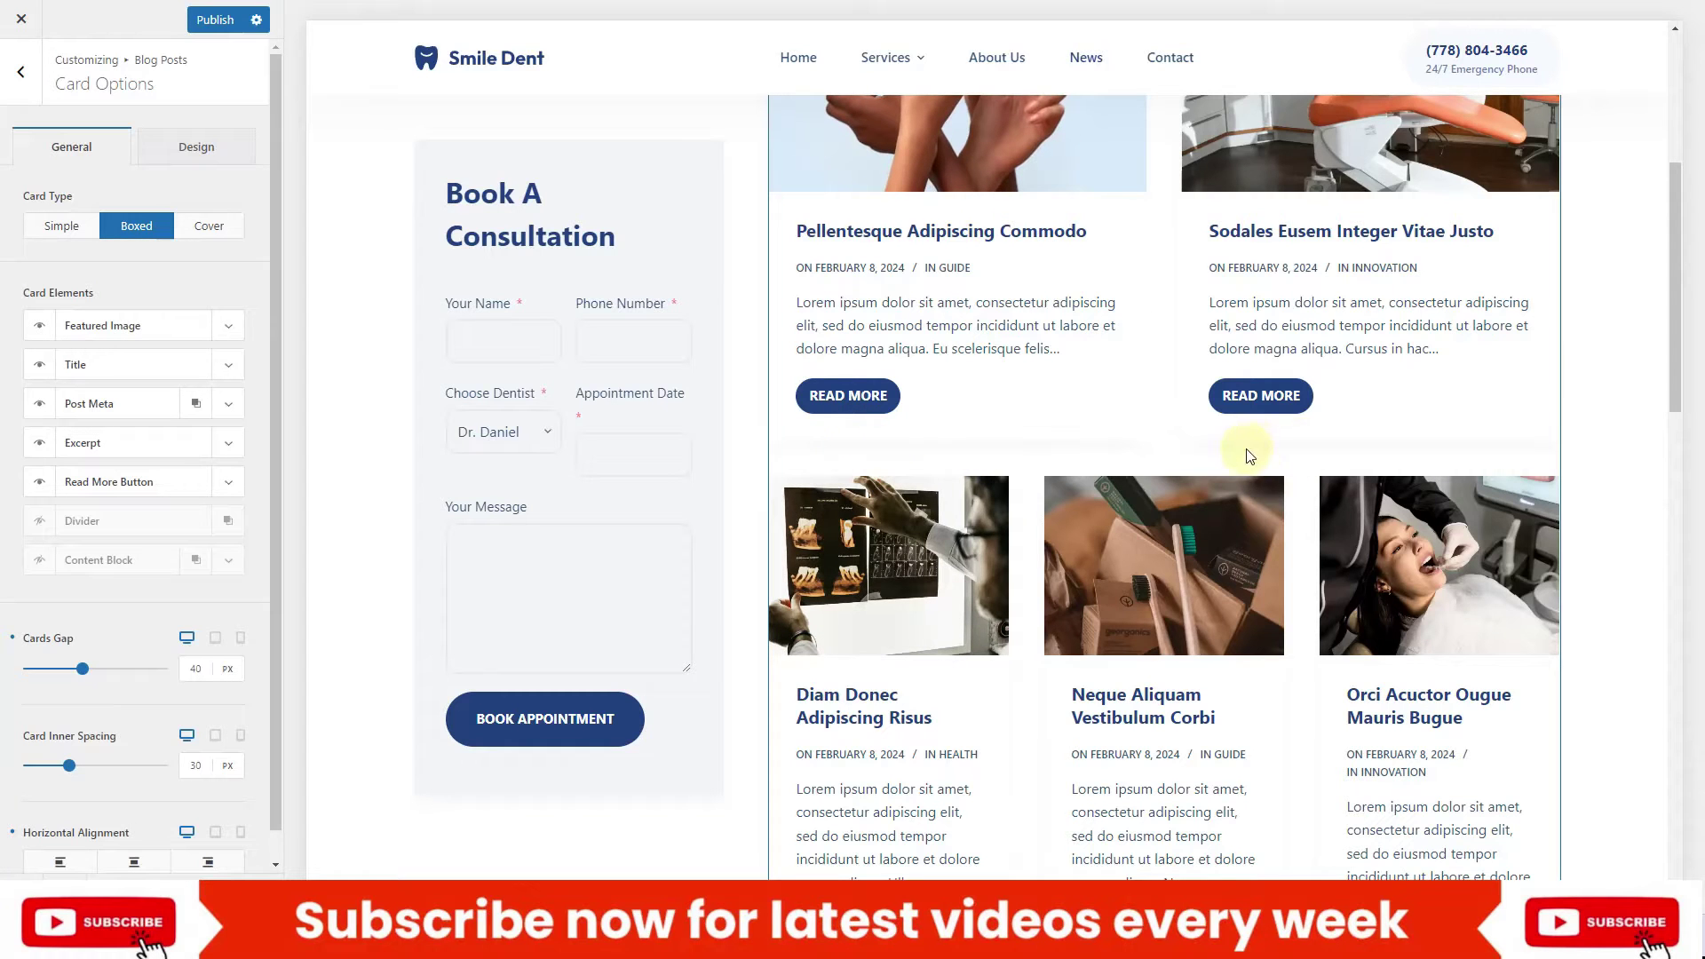
{"action": "scroll", "coordinate": [1301, 444], "scroll_direction": "down", "scroll_amount": 5}
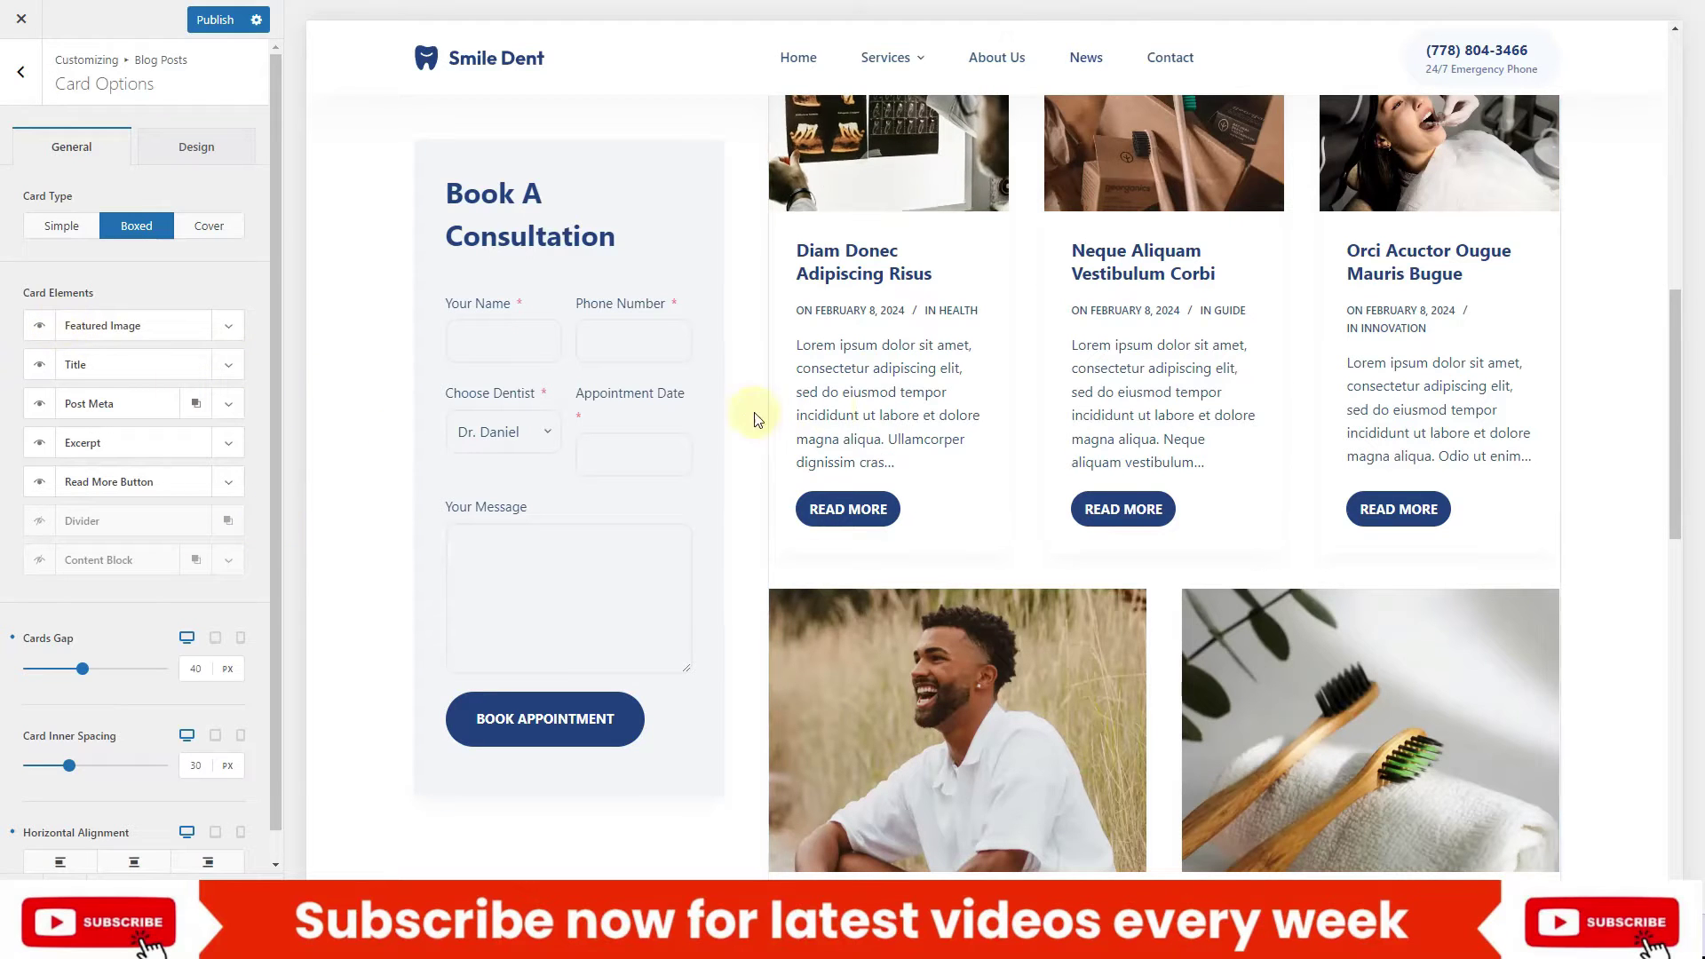
{"action": "scroll", "coordinate": [782, 413], "scroll_direction": "up", "scroll_amount": 8}
{"action": "scroll", "coordinate": [795, 457], "scroll_direction": "up", "scroll_amount": 1}
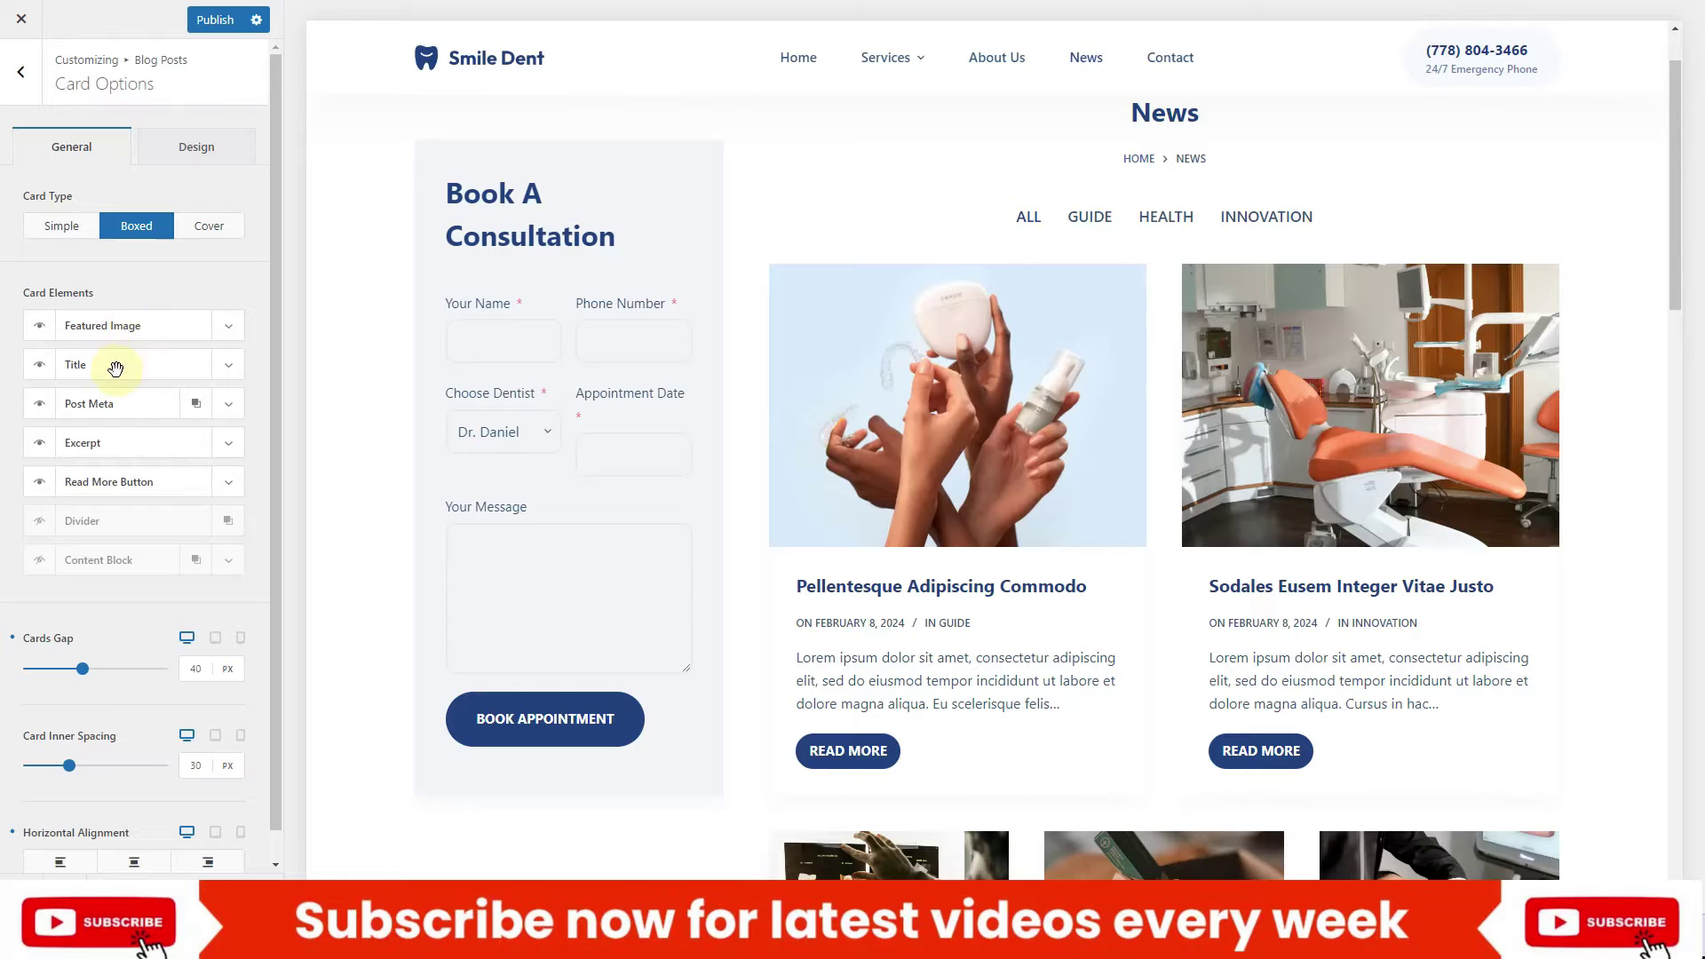
{"action": "scroll", "coordinate": [940, 585], "scroll_direction": "down", "scroll_amount": 1}
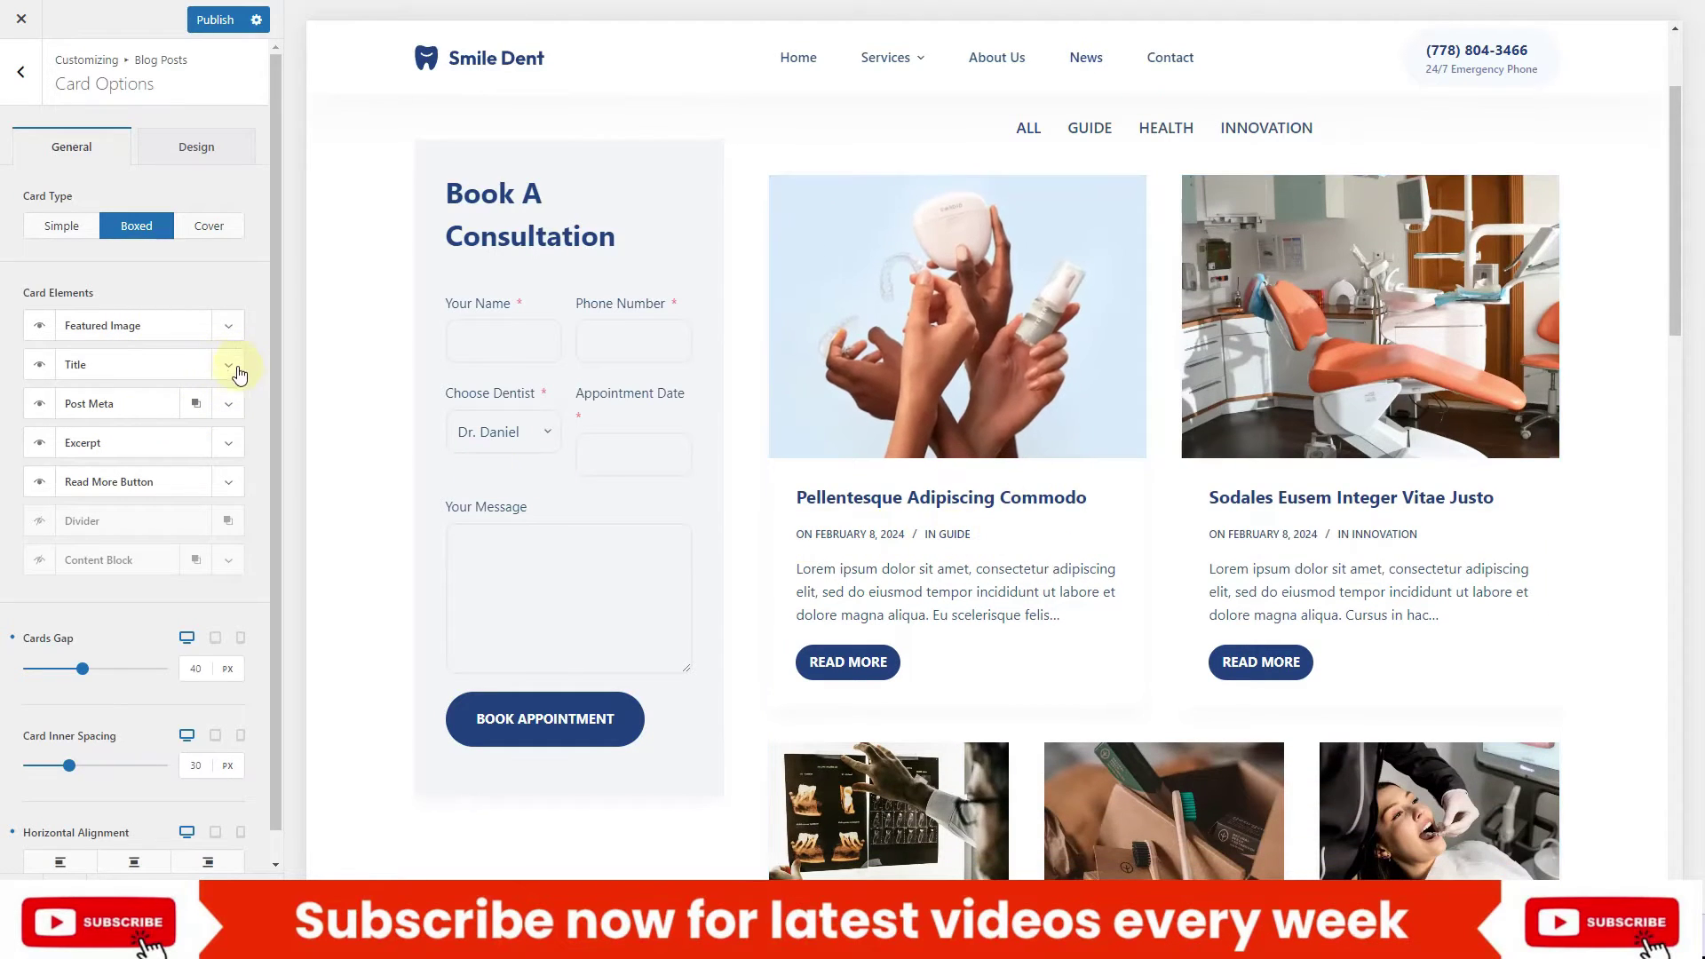
{"action": "left_click", "coordinate": [229, 404]}
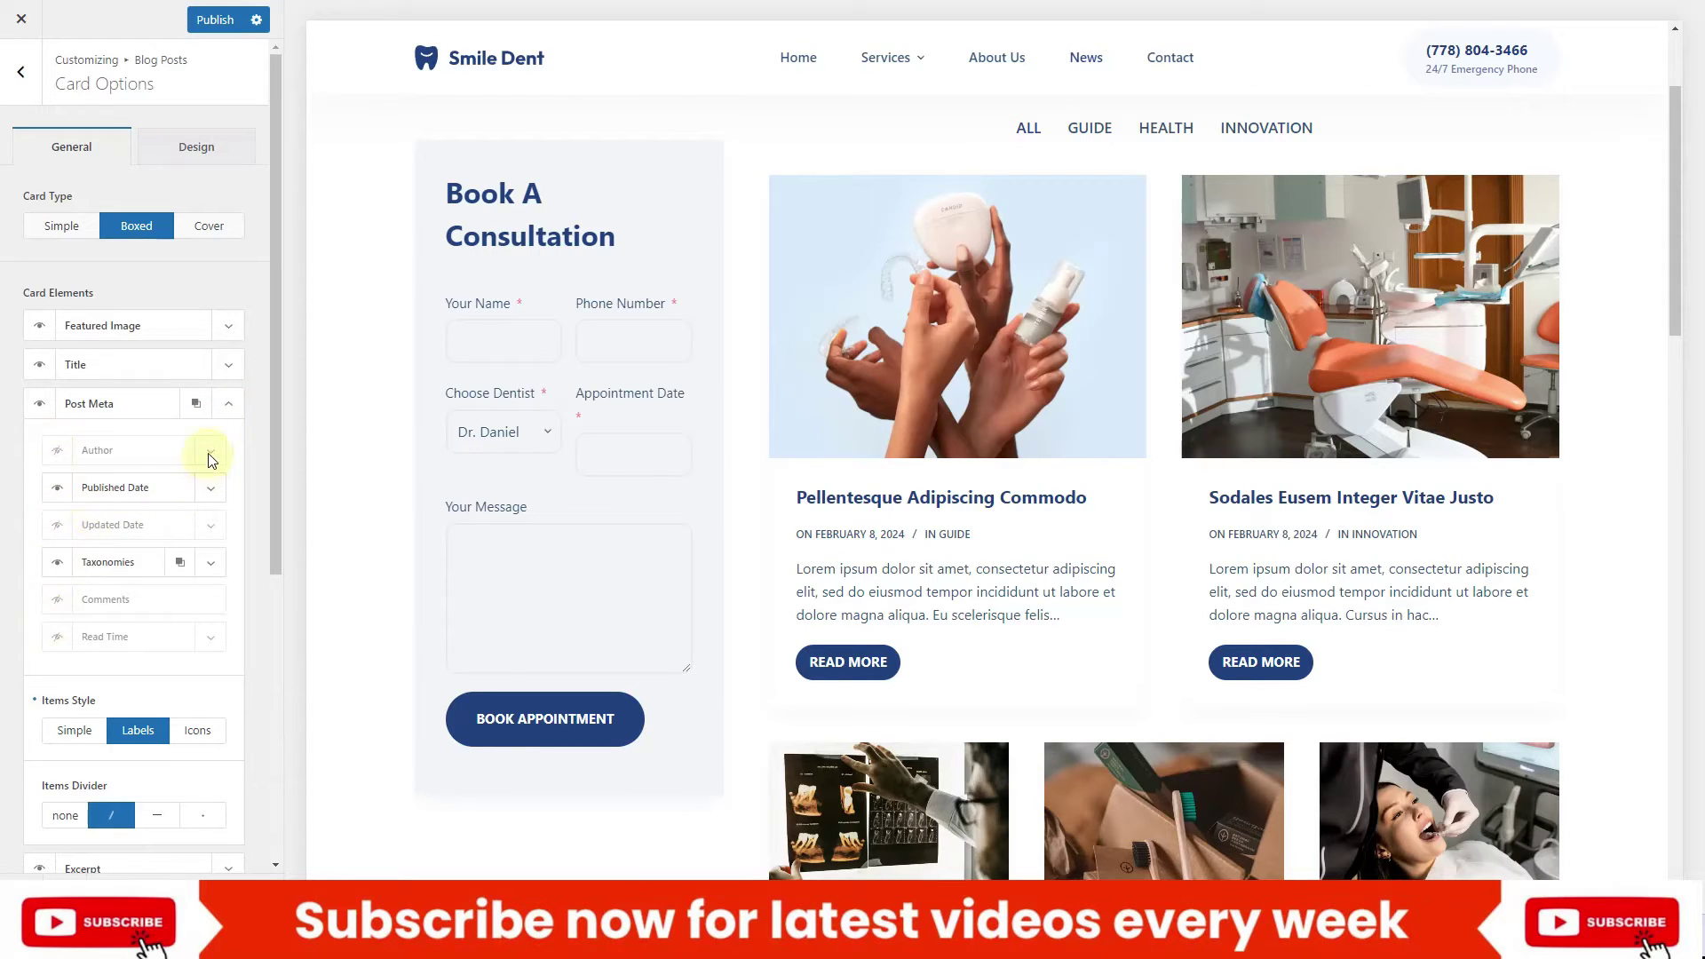
{"action": "left_click", "coordinate": [228, 405]}
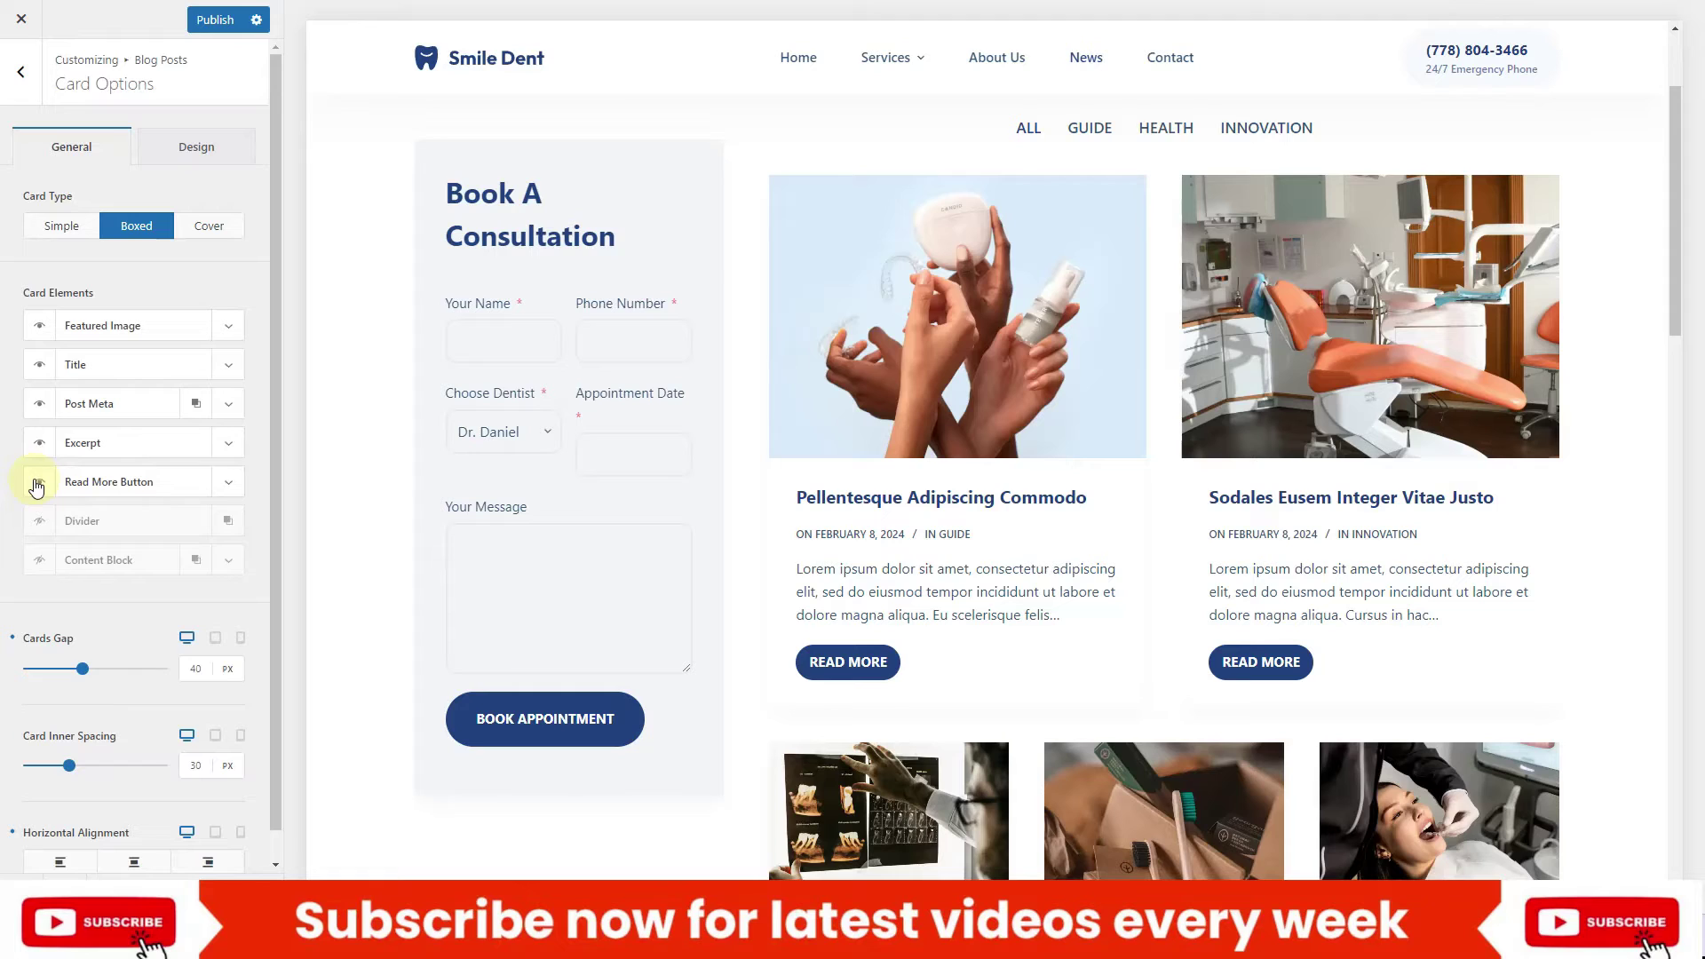
{"action": "scroll", "coordinate": [35, 486], "scroll_direction": "down", "scroll_amount": 1}
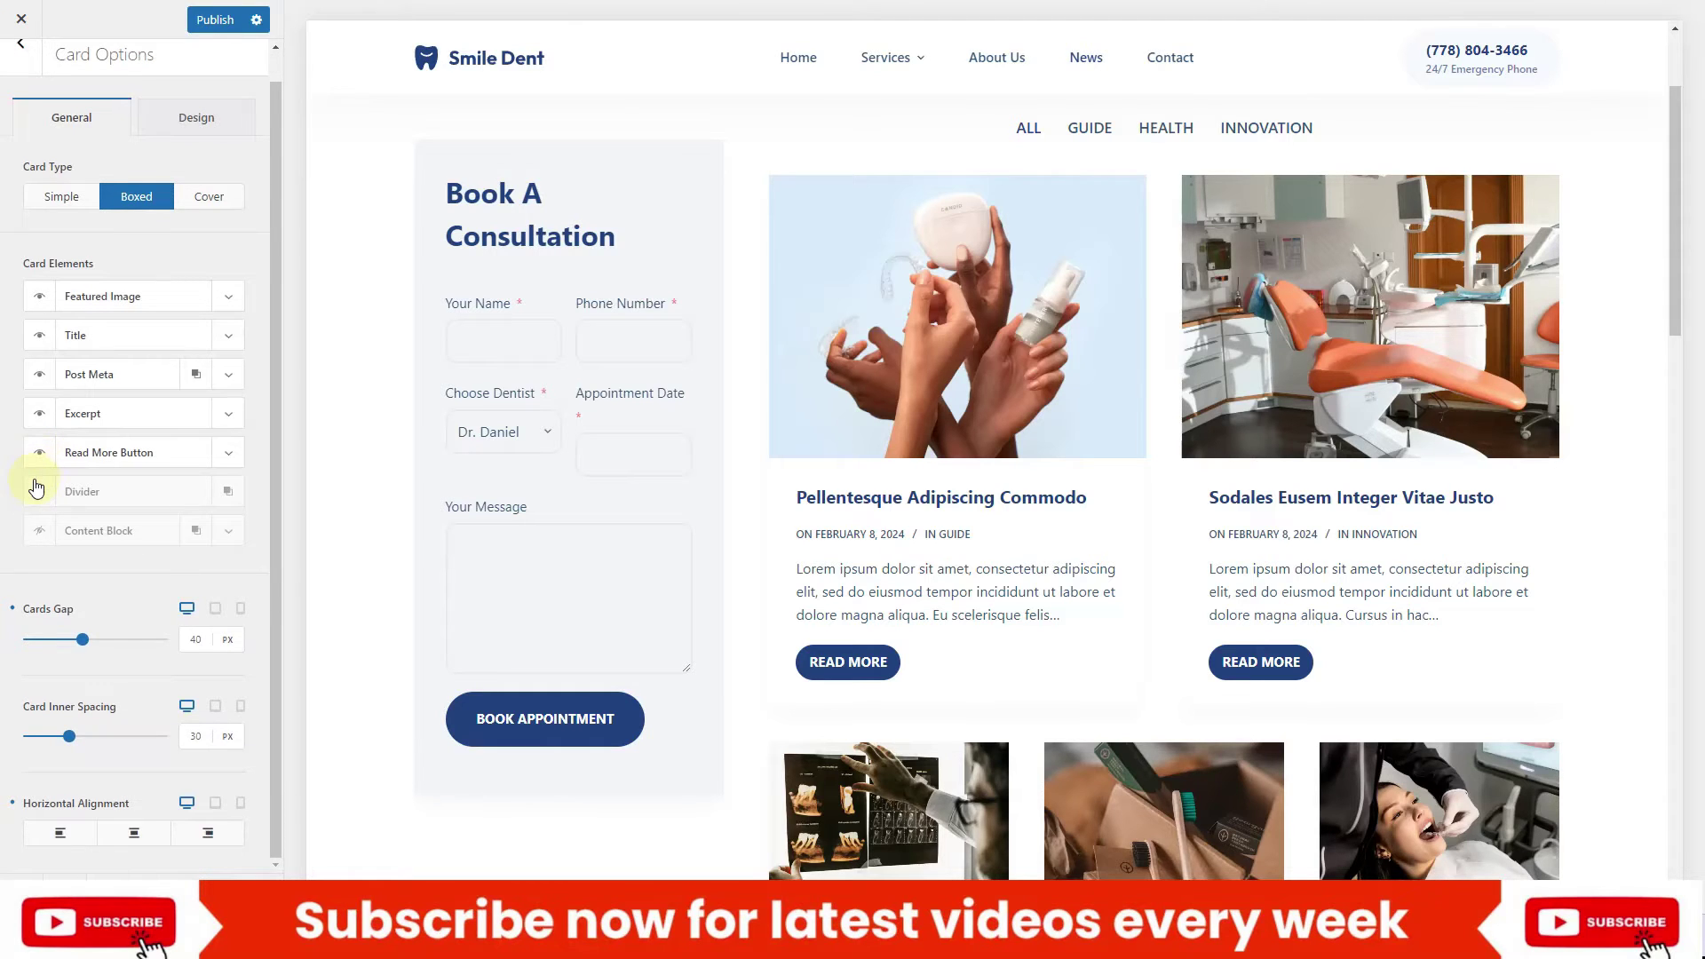
{"action": "scroll", "coordinate": [36, 486], "scroll_direction": "up", "scroll_amount": 1}
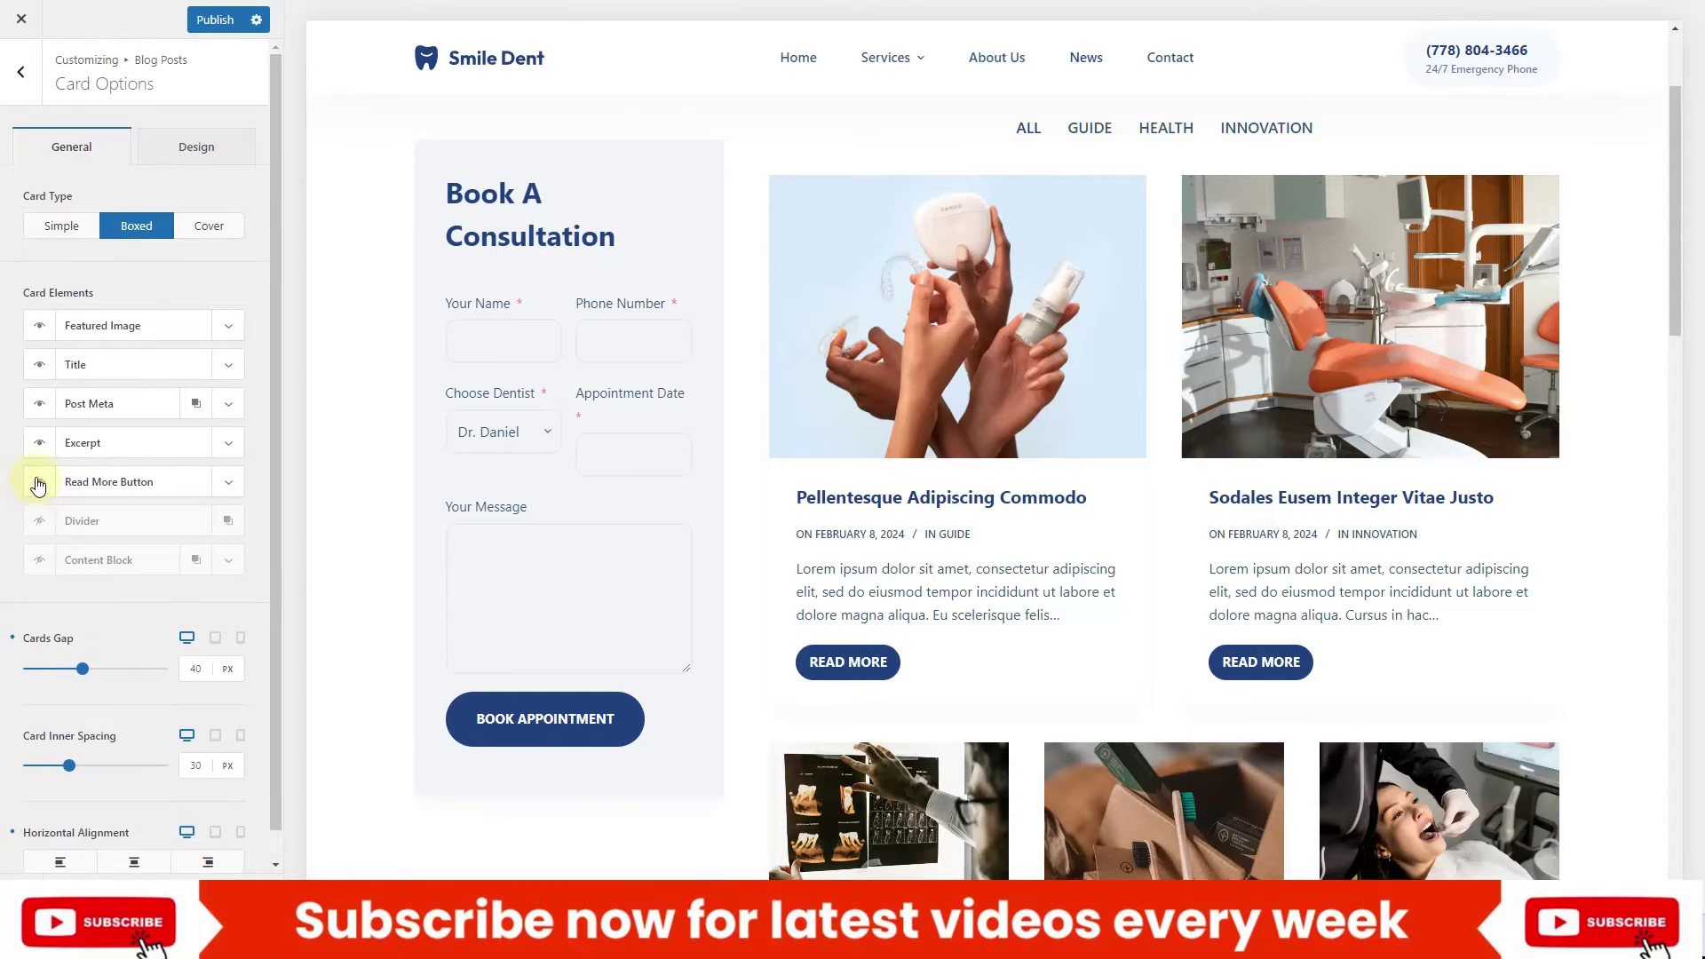
Review the card Design tab's font and colour settings
{"action": "left_click", "coordinate": [196, 148]}
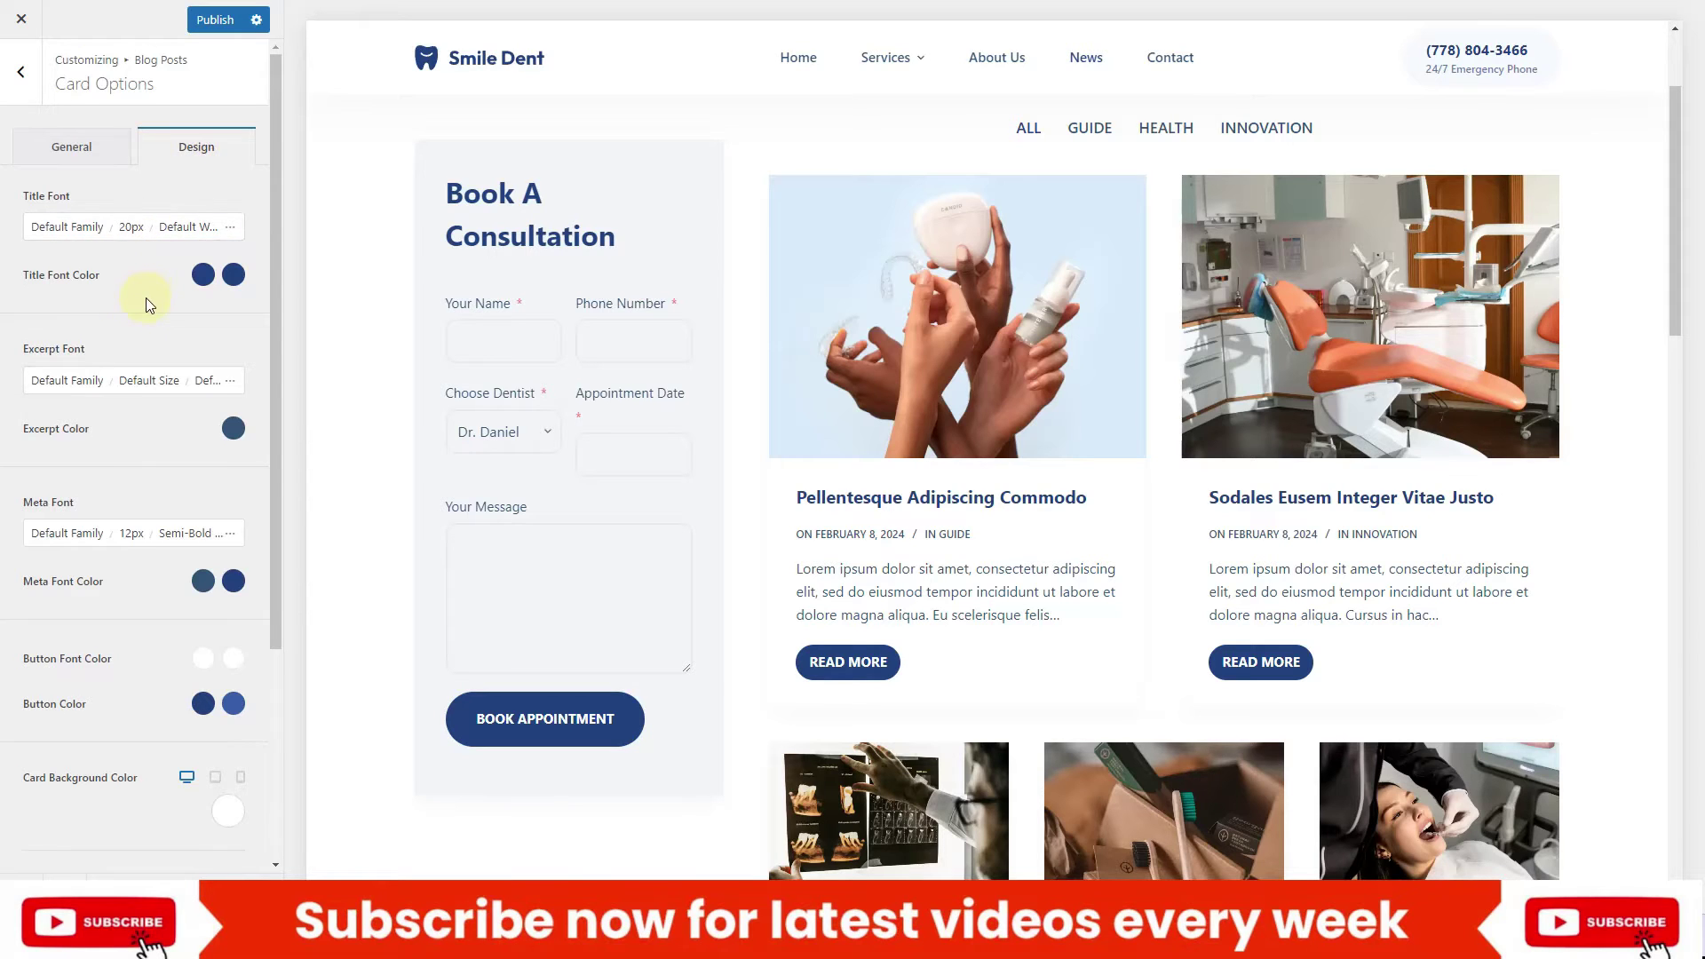
{"action": "scroll", "coordinate": [145, 297], "scroll_direction": "down", "scroll_amount": 3}
{"action": "scroll", "coordinate": [147, 301], "scroll_direction": "up", "scroll_amount": 3}
Return to Blog Posts and publish the Boxed card settings
{"action": "left_click", "coordinate": [39, 83]}
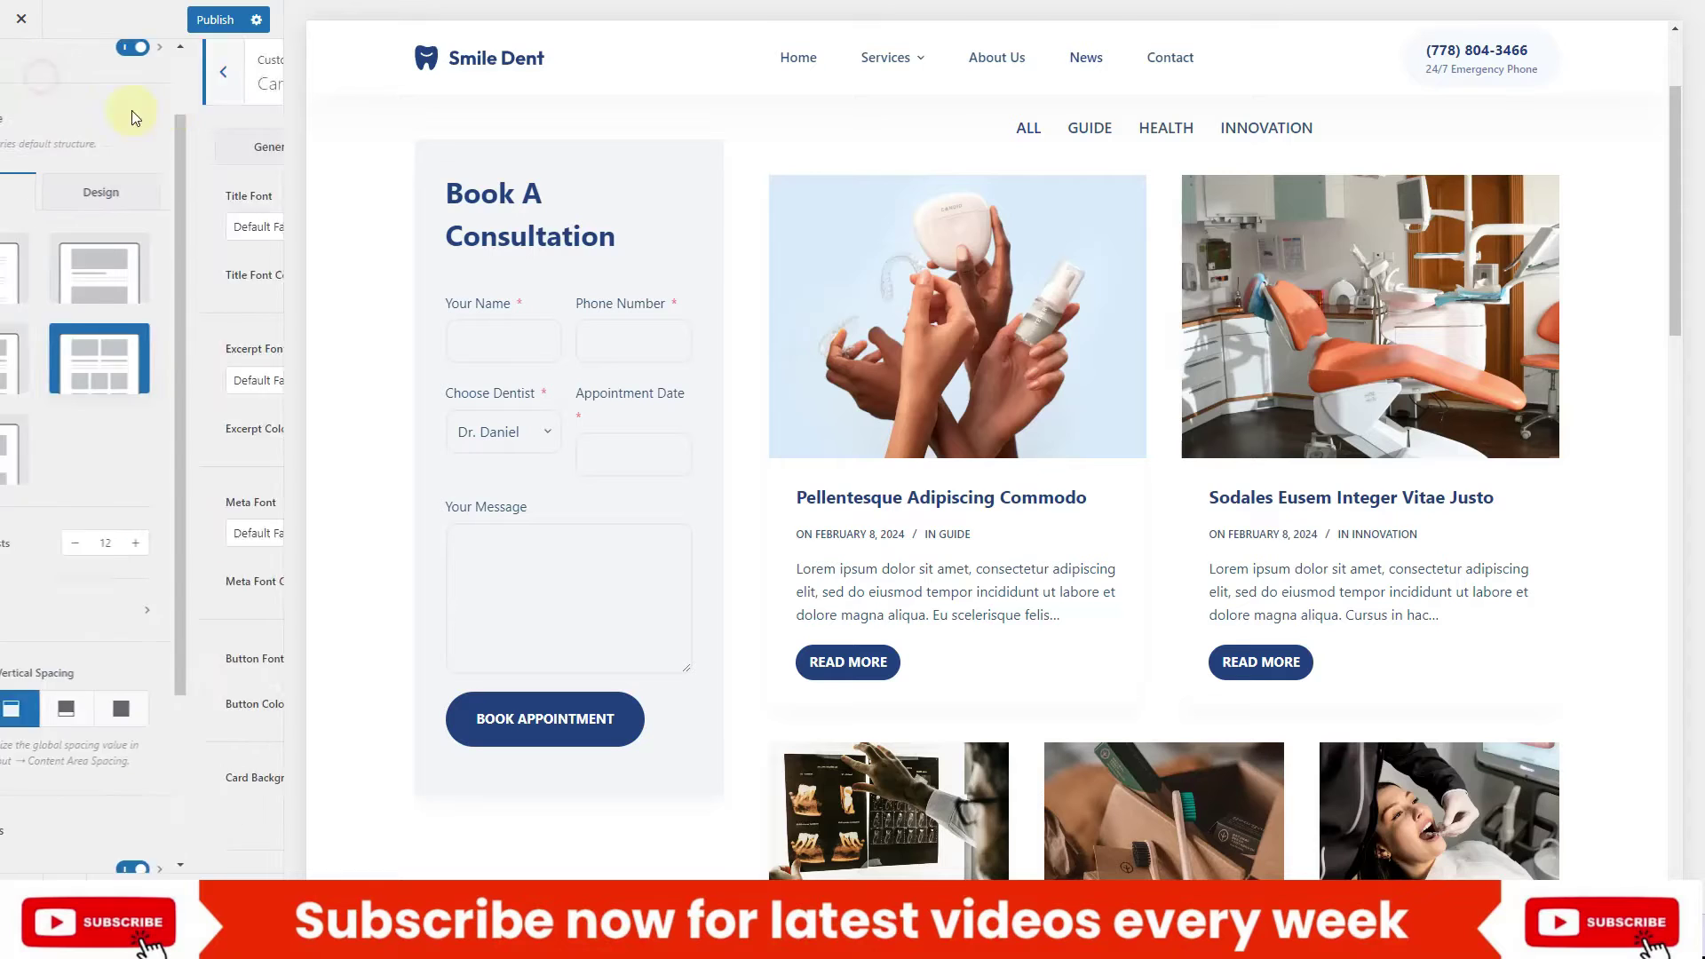
{"action": "scroll", "coordinate": [950, 523], "scroll_direction": "up", "scroll_amount": 2}
{"action": "scroll", "coordinate": [1067, 532], "scroll_direction": "down", "scroll_amount": 10}
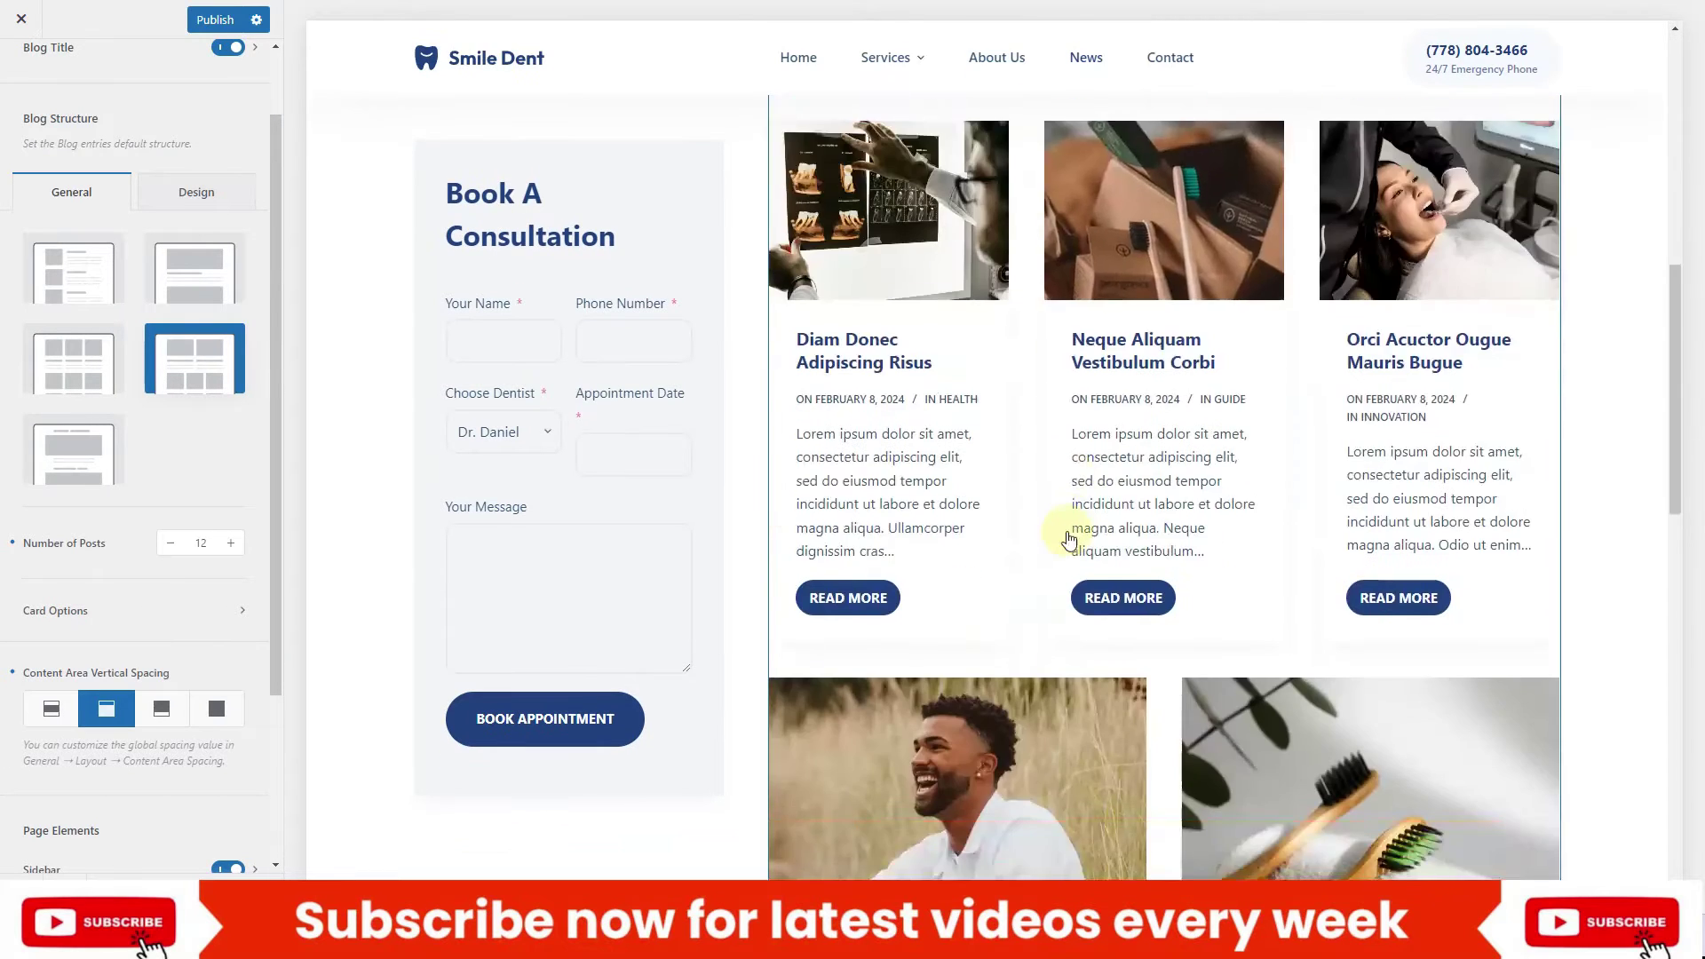
{"action": "scroll", "coordinate": [1065, 535], "scroll_direction": "up", "scroll_amount": 10}
{"action": "scroll", "coordinate": [189, 513], "scroll_direction": "down", "scroll_amount": 3}
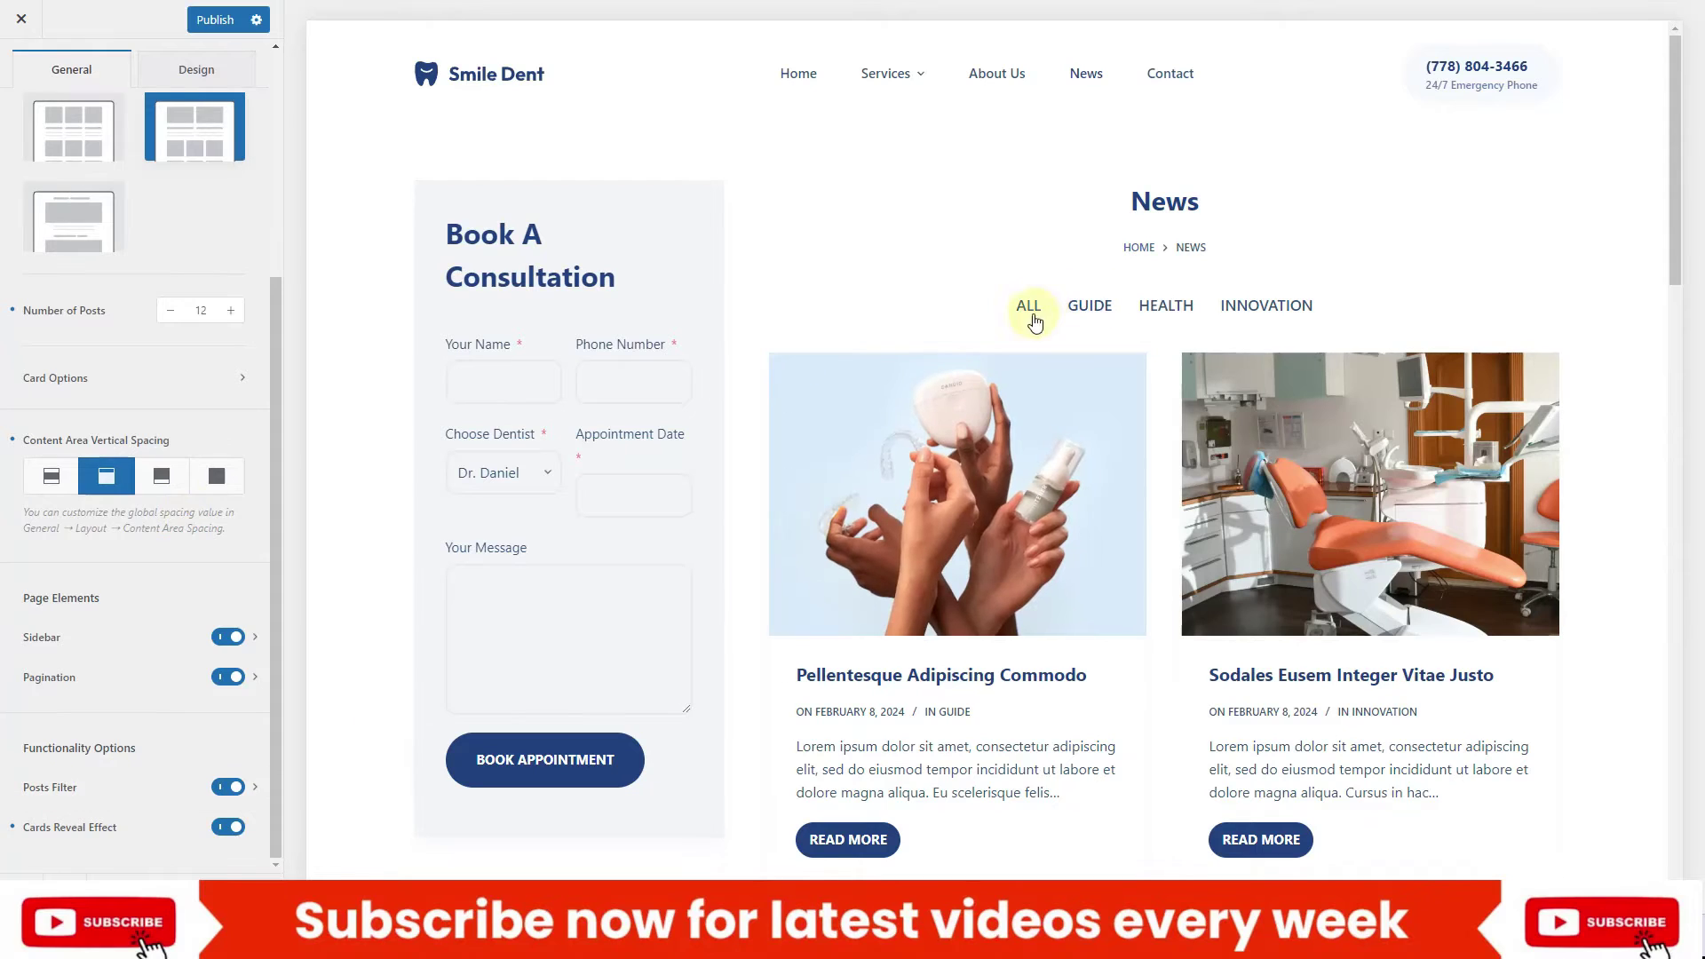
{"action": "left_click", "coordinate": [215, 19]}
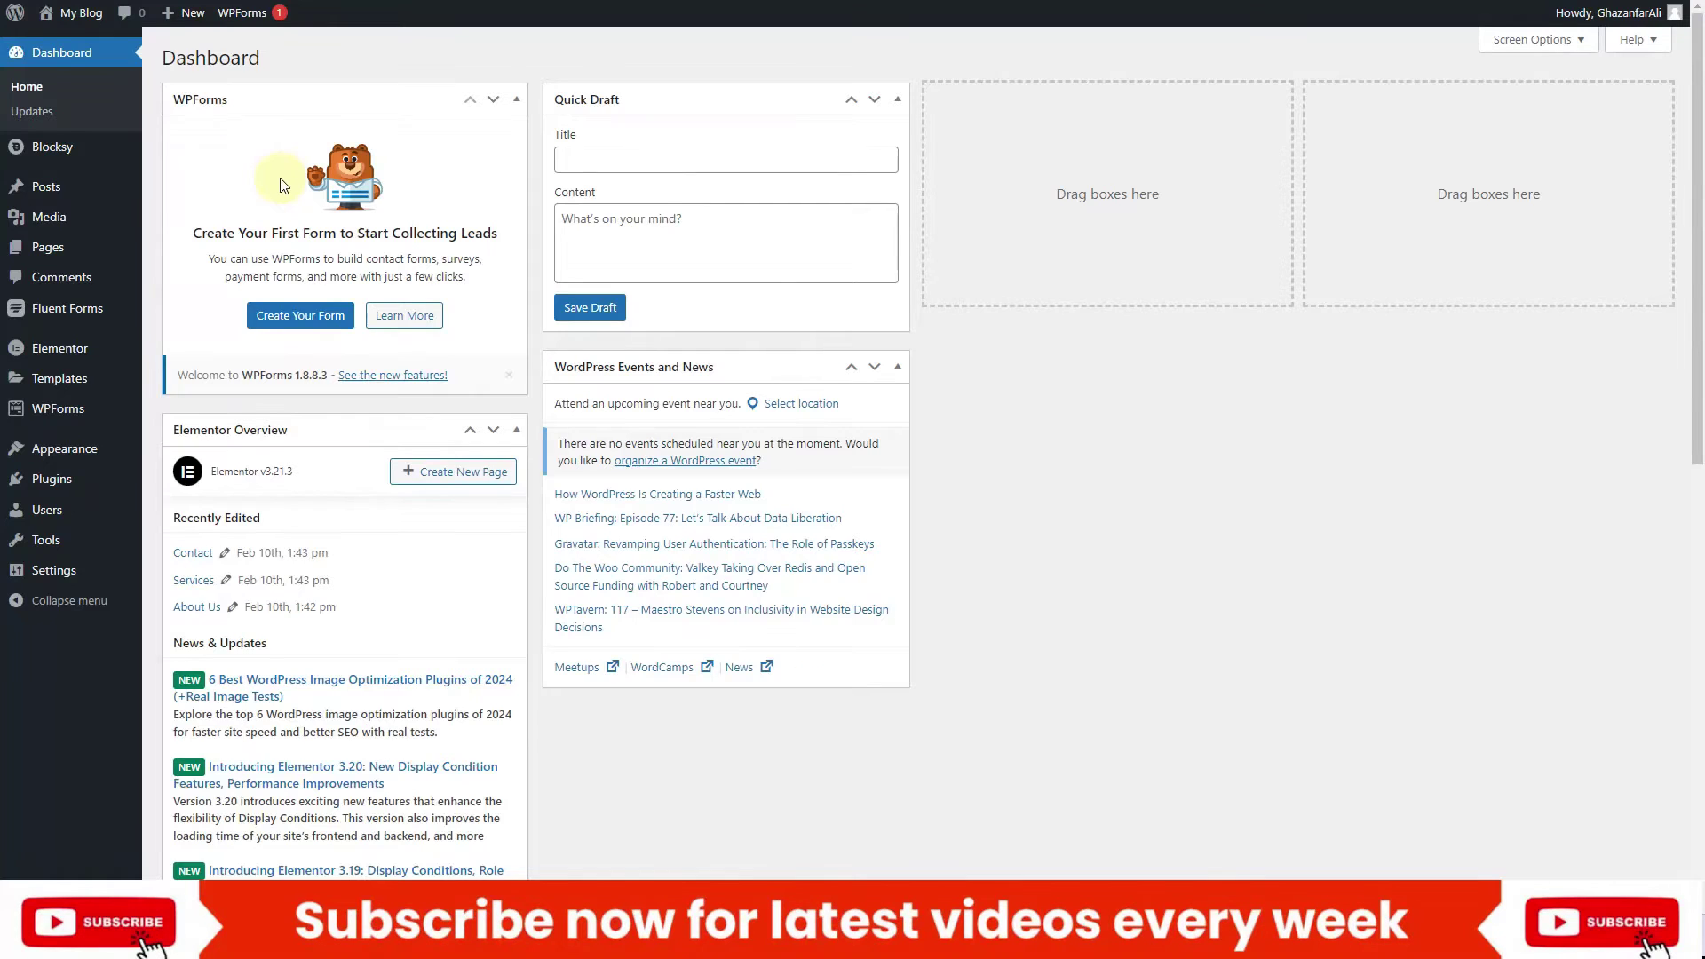
{"action": "mouse_move", "coordinate": [39, 151]}
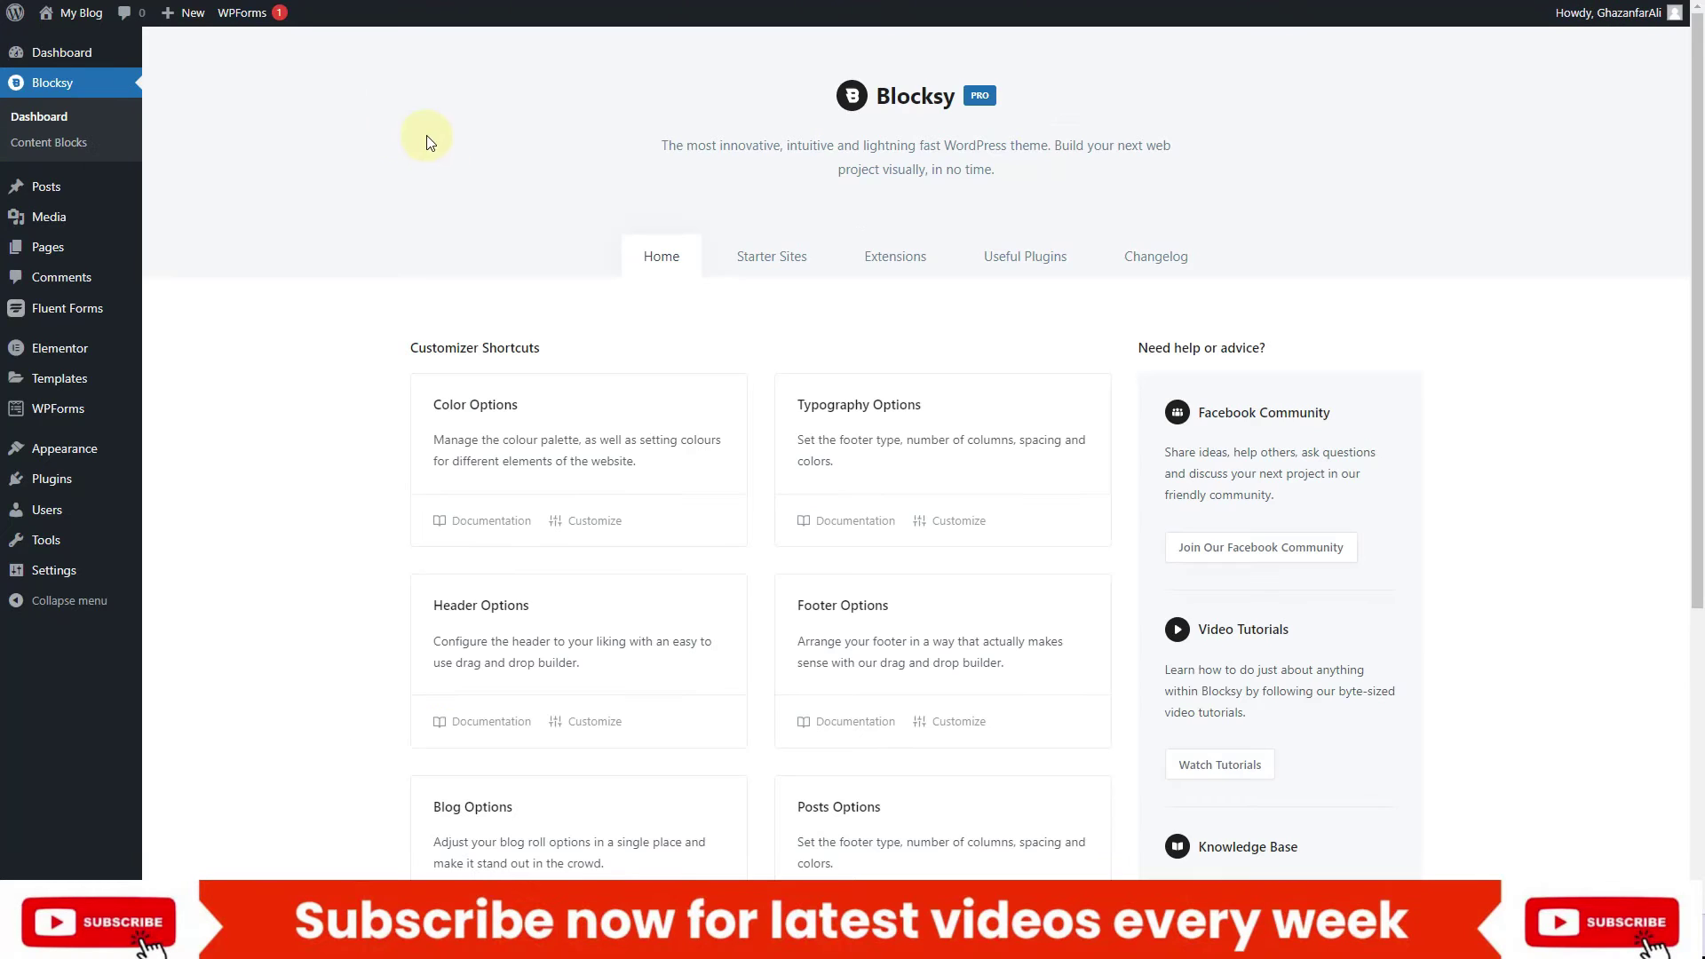
Activate Blocksy's Post Types Extra extension with Read Time and Posts Filter enabled
{"action": "left_click", "coordinate": [920, 253]}
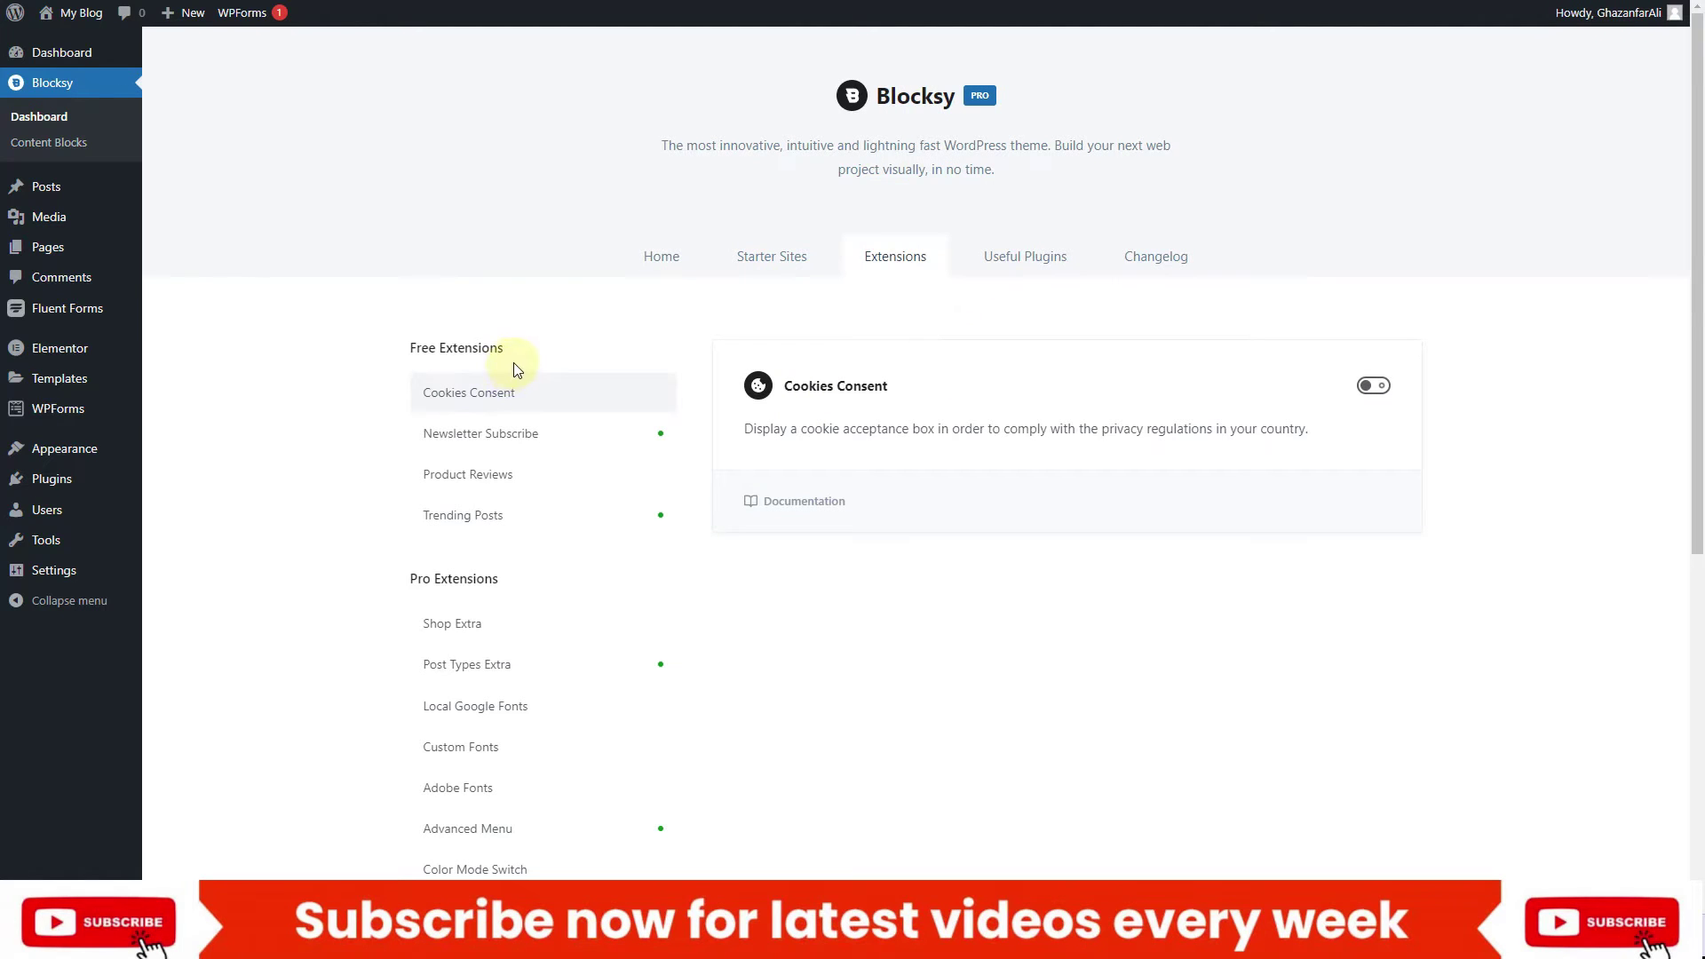
{"action": "left_click", "coordinate": [511, 680]}
{"action": "left_click", "coordinate": [1381, 389]}
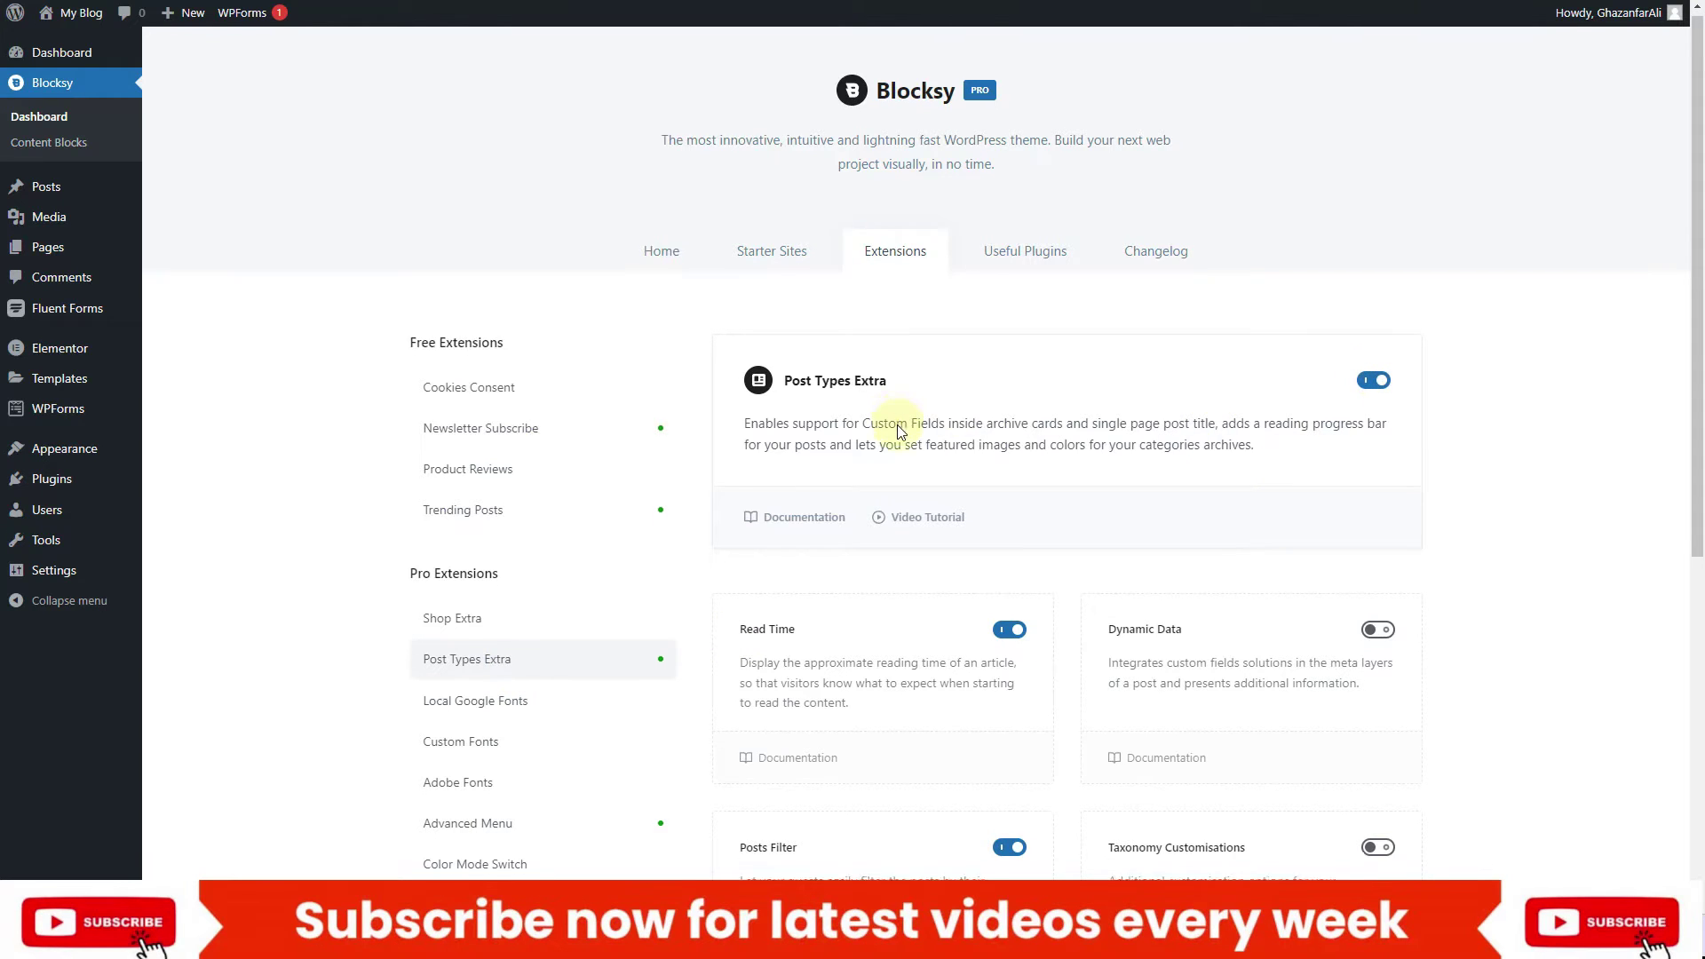
{"action": "scroll", "coordinate": [990, 291], "scroll_direction": "down", "scroll_amount": 4}
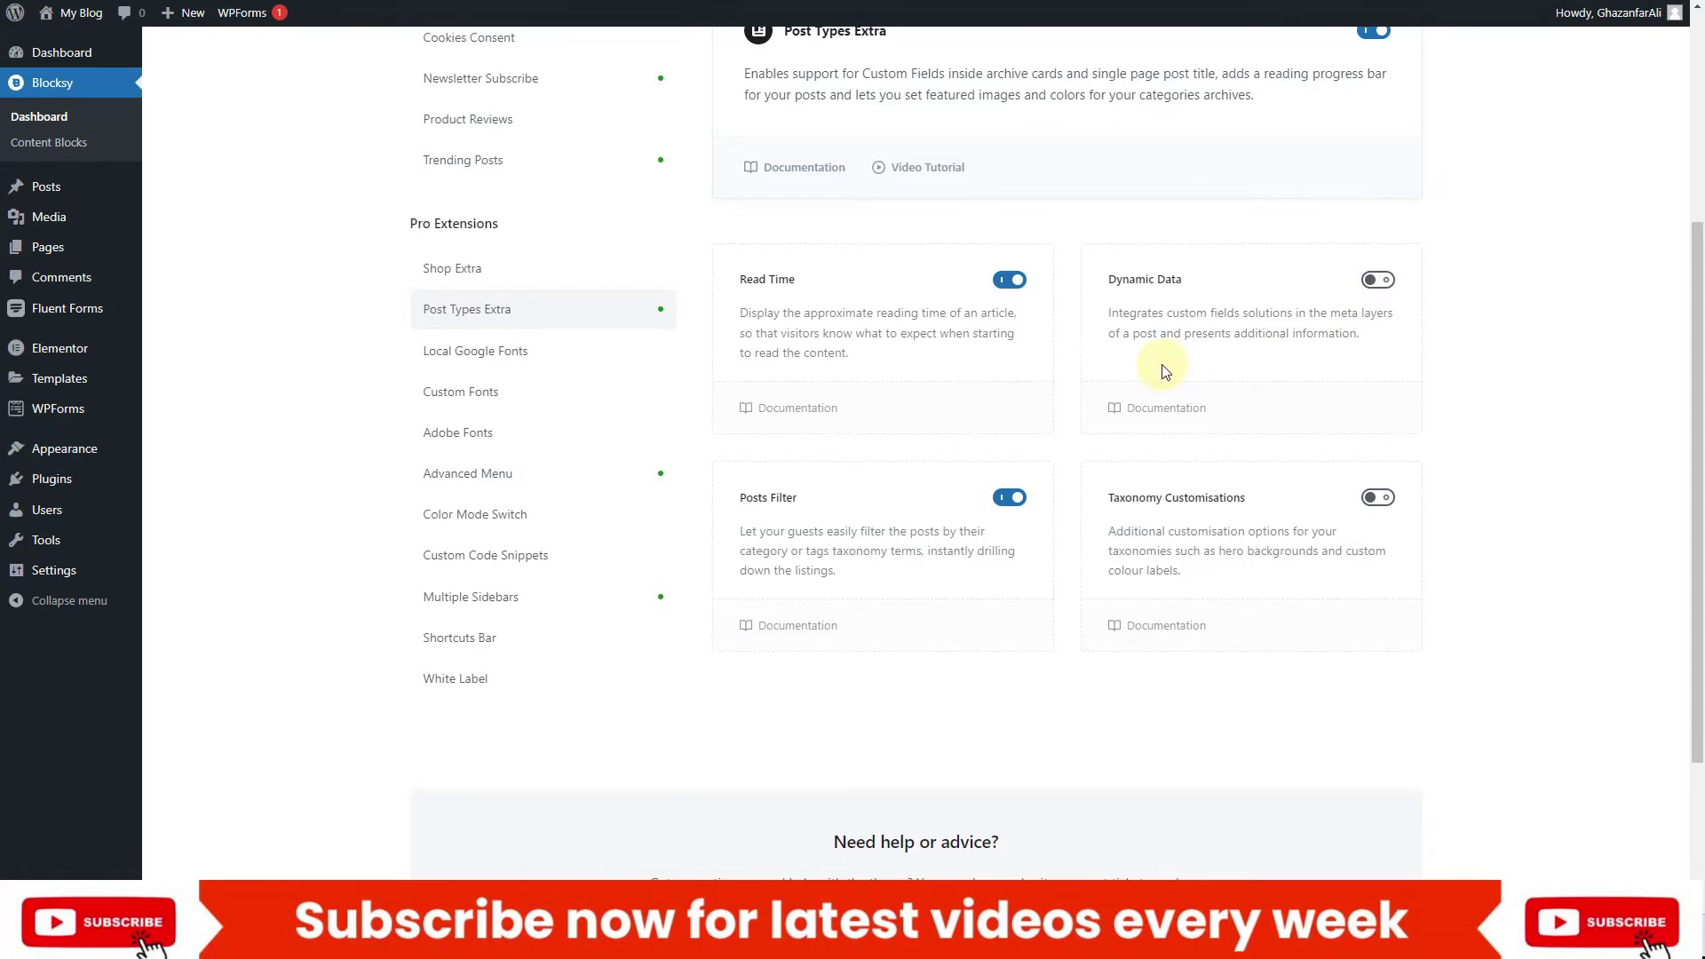
{"action": "scroll", "coordinate": [1169, 365], "scroll_direction": "up", "scroll_amount": 2}
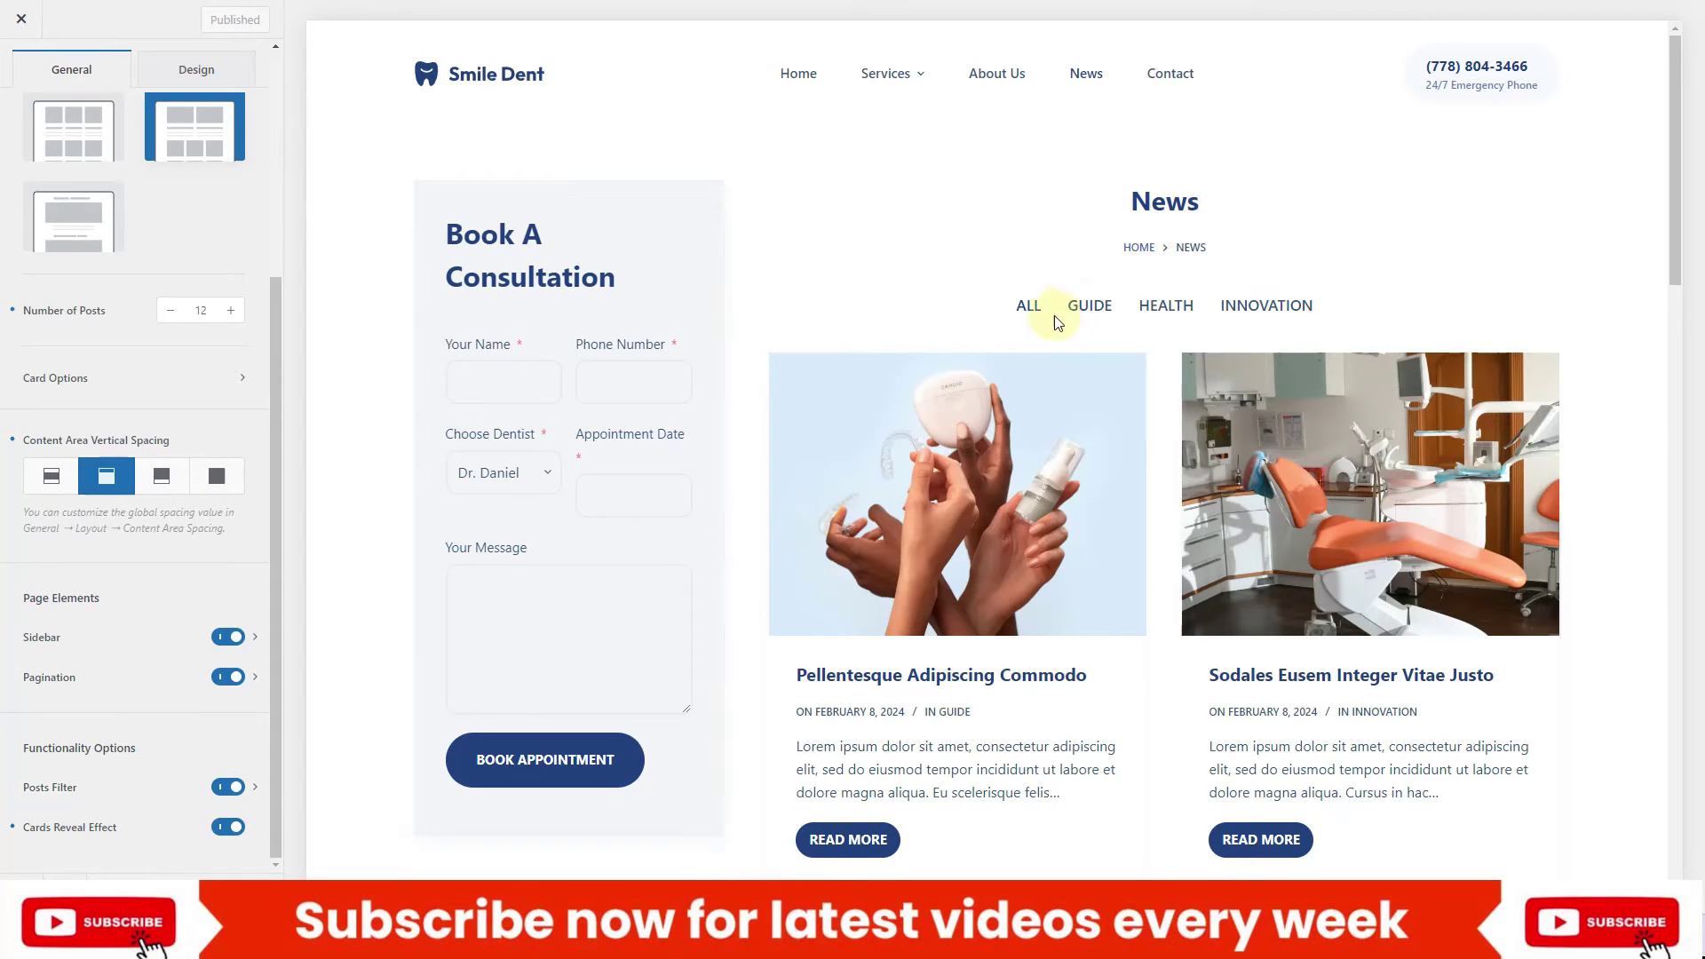
Try Posts Filter Type 2, revert to Type 1, and view the filter's font and colour settings
{"action": "left_click", "coordinate": [255, 788]}
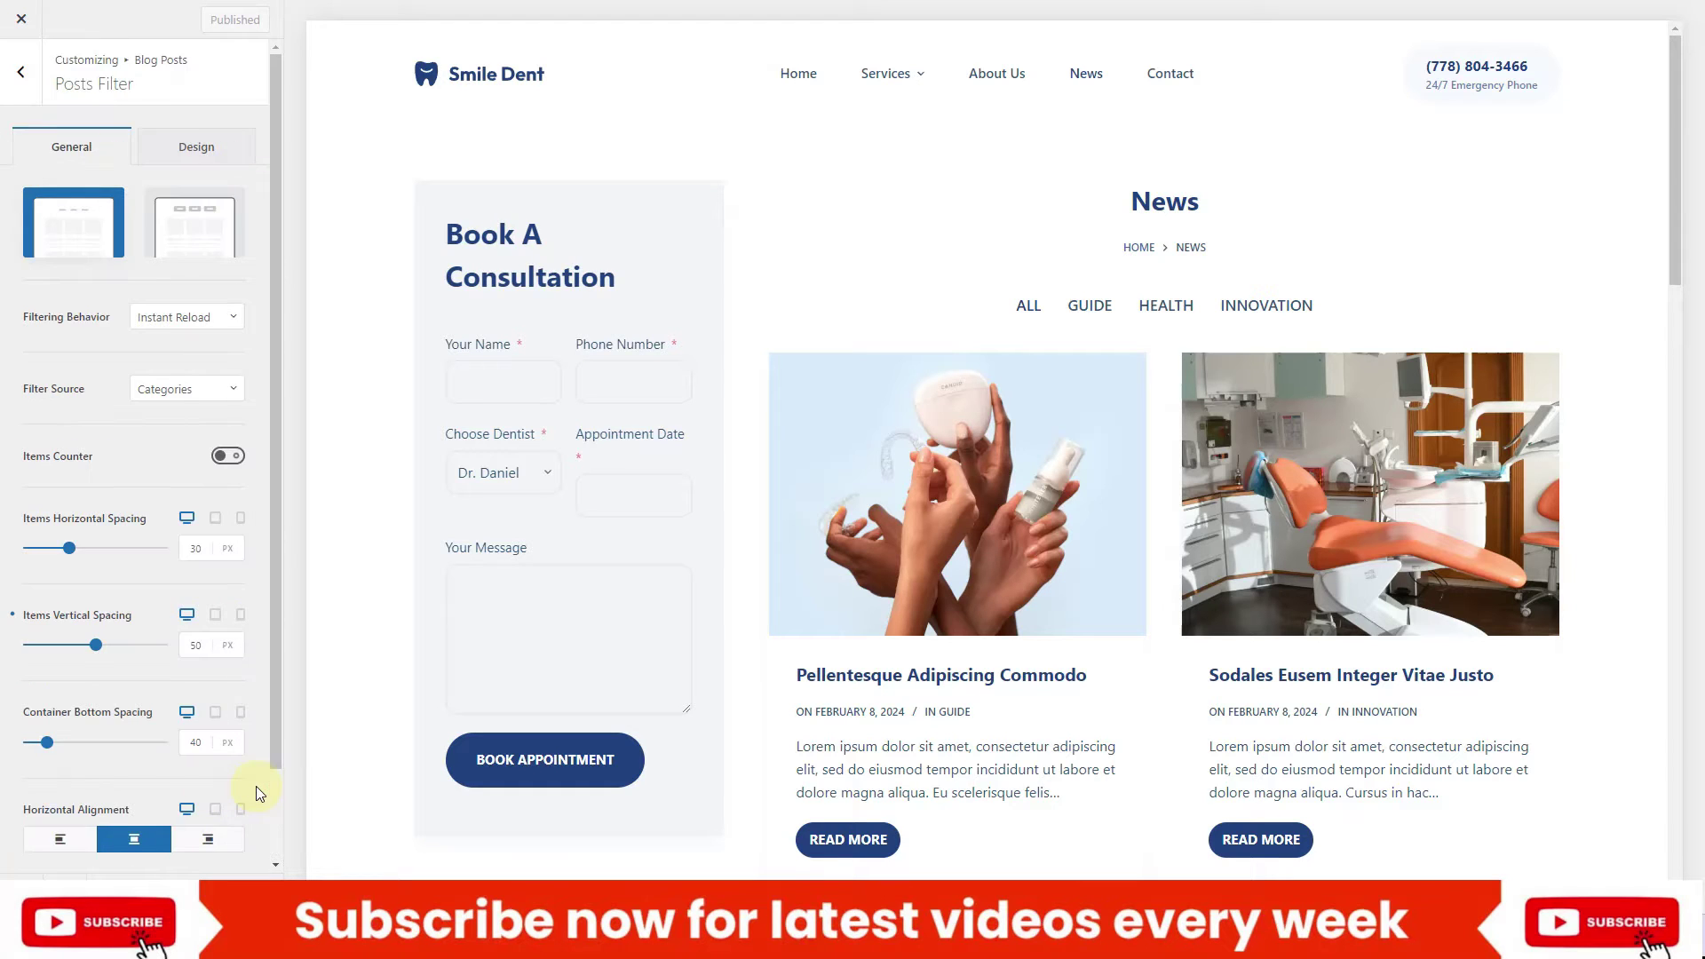
{"action": "left_click", "coordinate": [196, 230]}
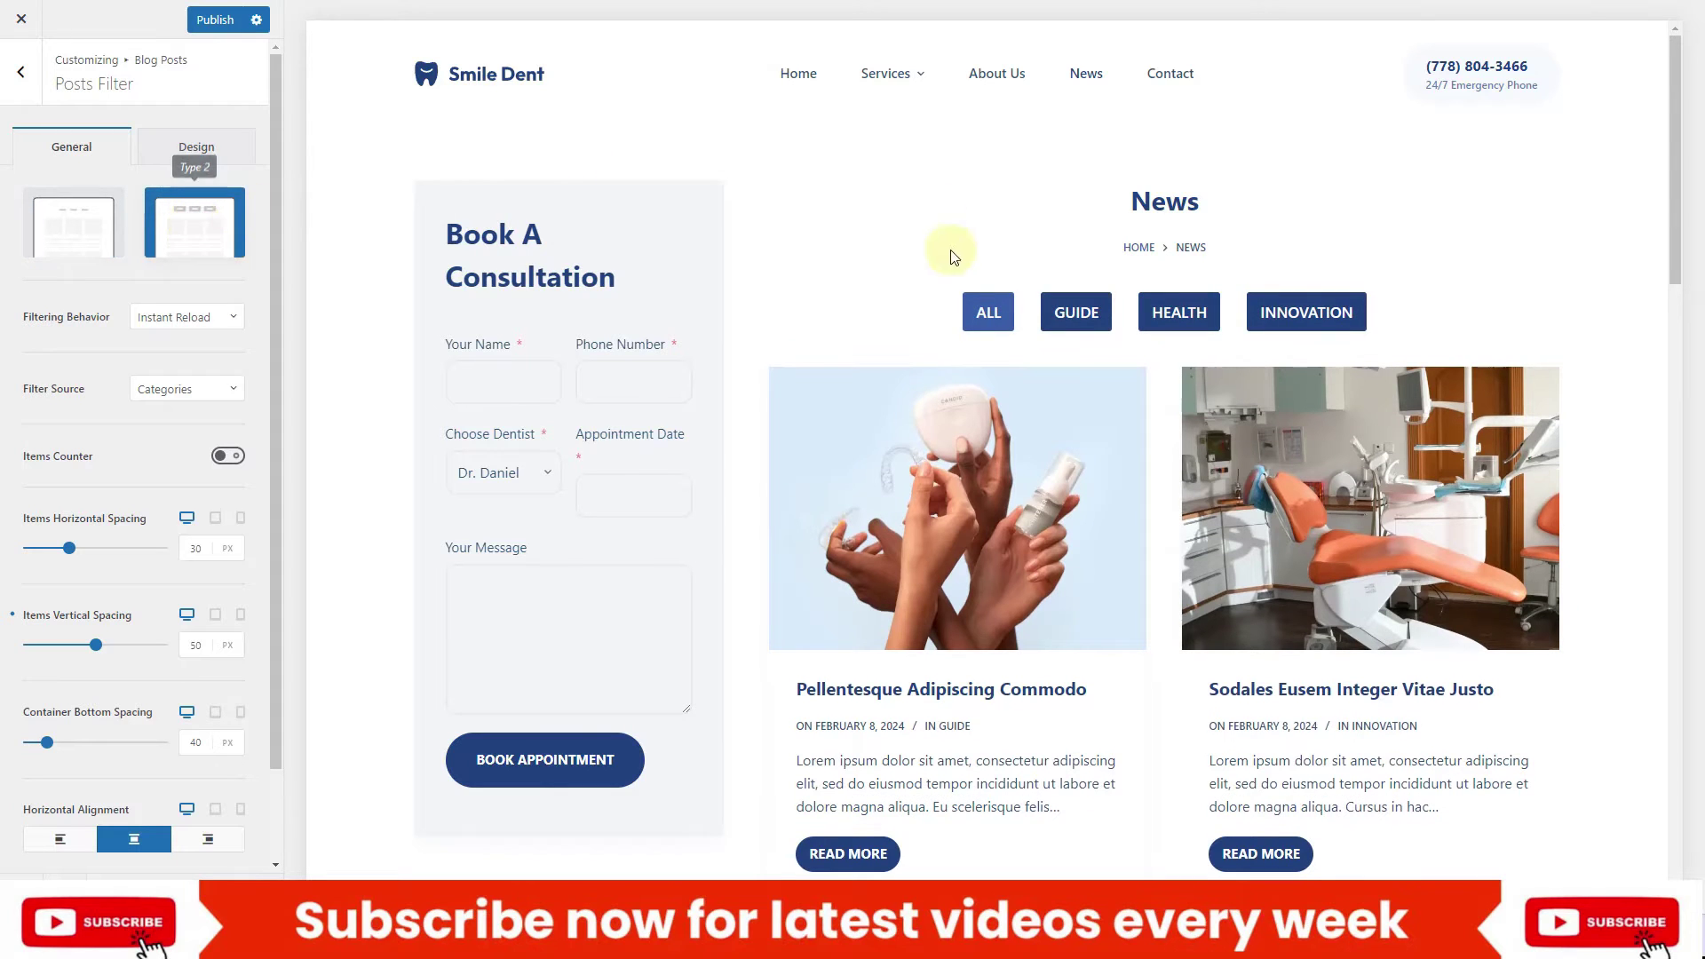
{"action": "left_click", "coordinate": [74, 222]}
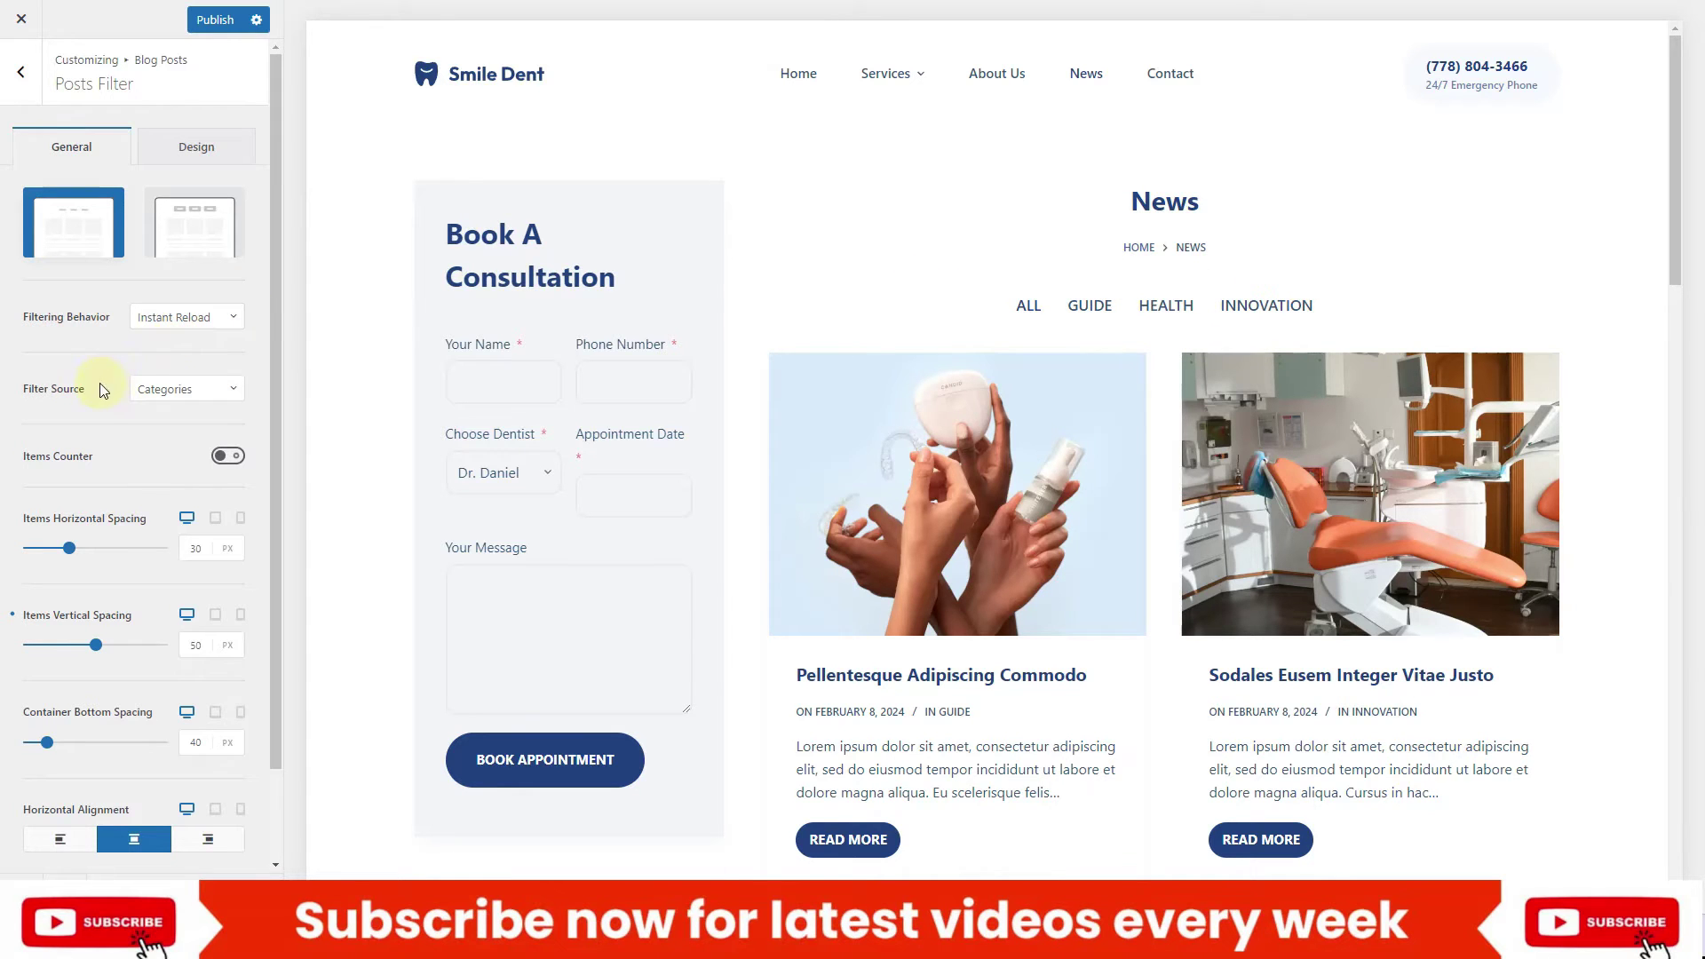
{"action": "scroll", "coordinate": [1025, 373], "scroll_direction": "down", "scroll_amount": 1}
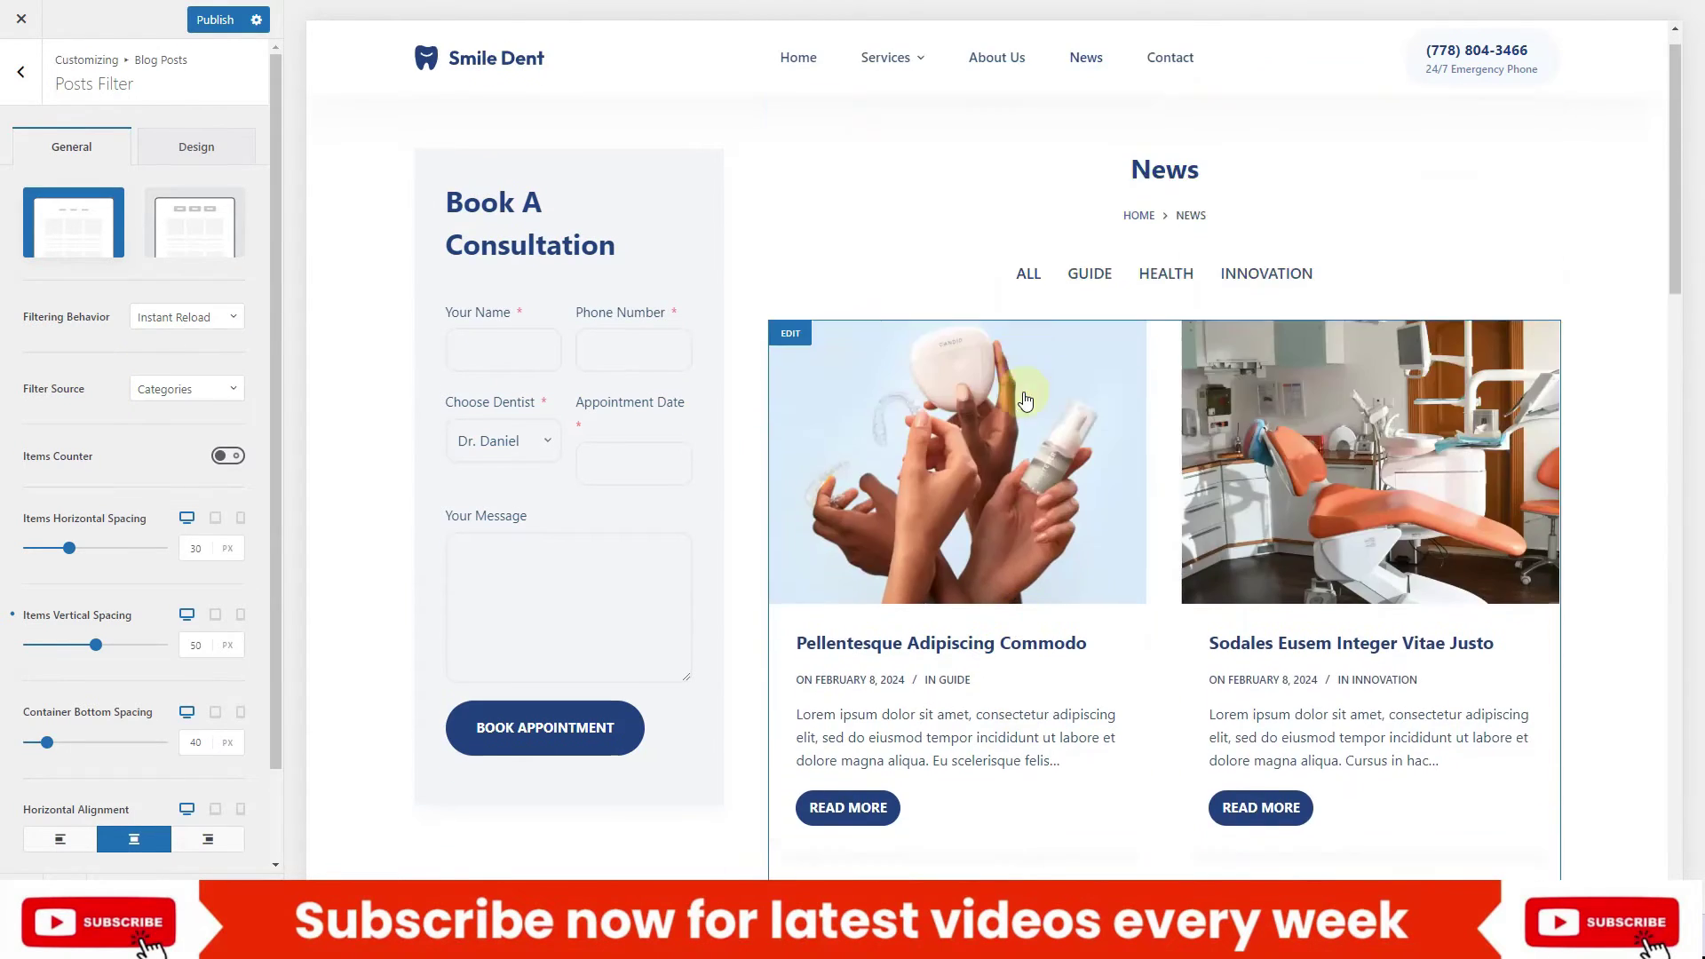
{"action": "scroll", "coordinate": [1047, 372], "scroll_direction": "up", "scroll_amount": 1}
{"action": "scroll", "coordinate": [137, 487], "scroll_direction": "down", "scroll_amount": 1}
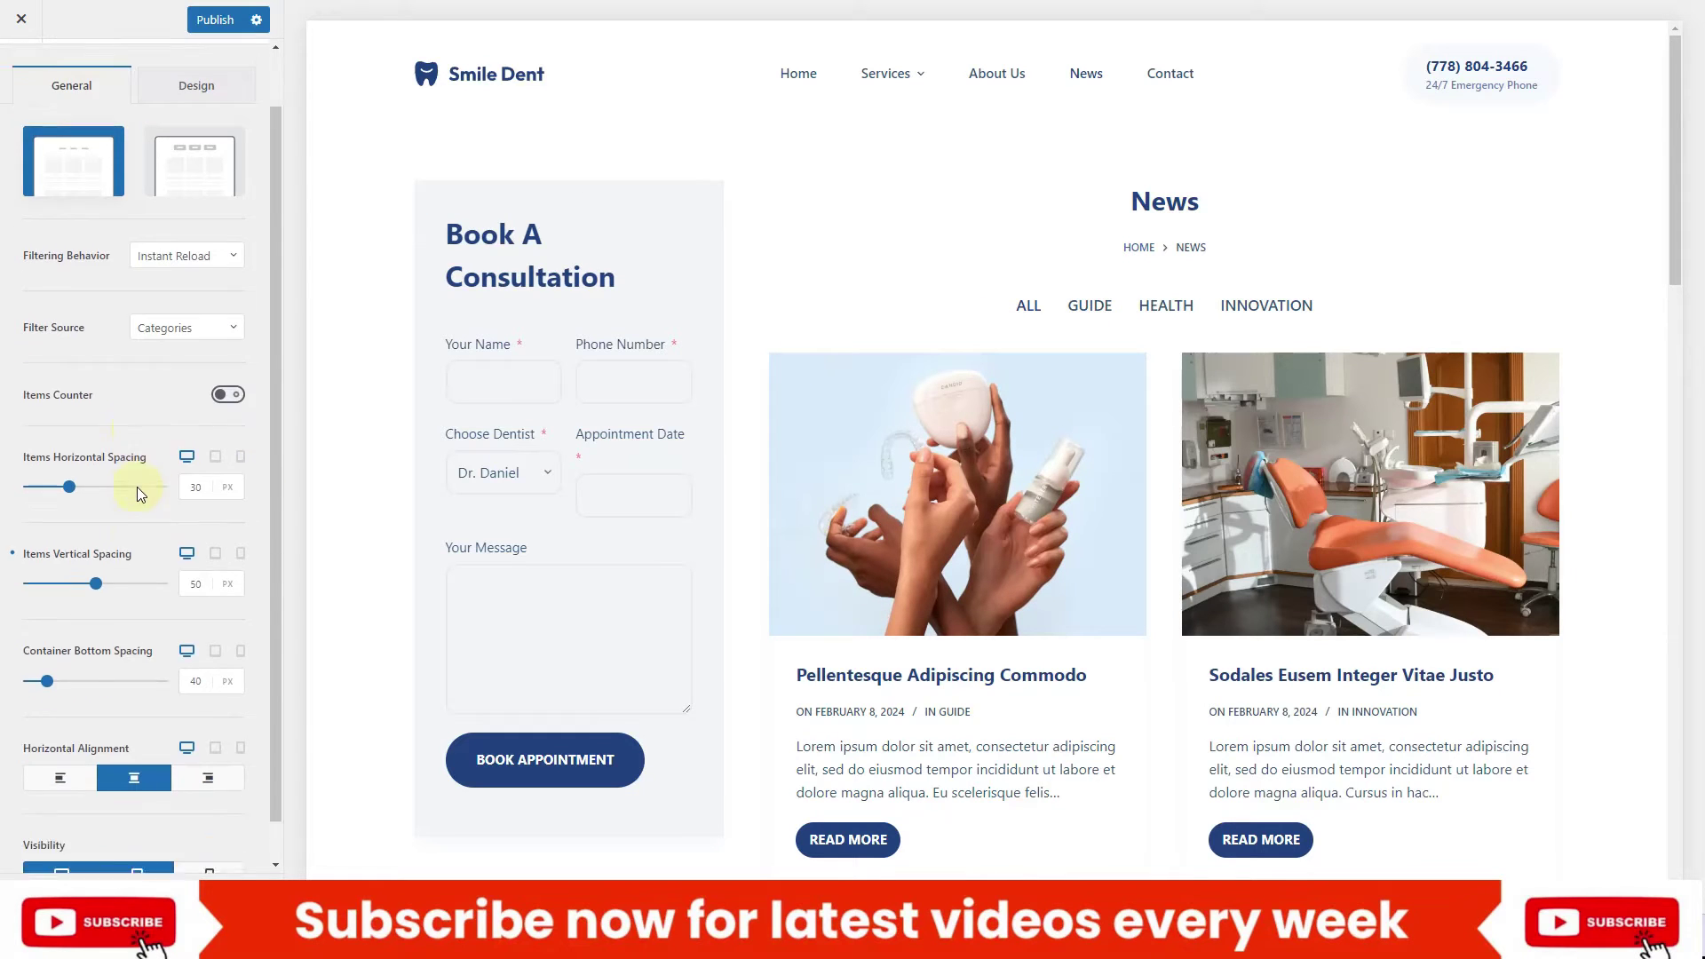
{"action": "scroll", "coordinate": [137, 486], "scroll_direction": "down", "scroll_amount": 1}
{"action": "scroll", "coordinate": [119, 556], "scroll_direction": "up", "scroll_amount": 2}
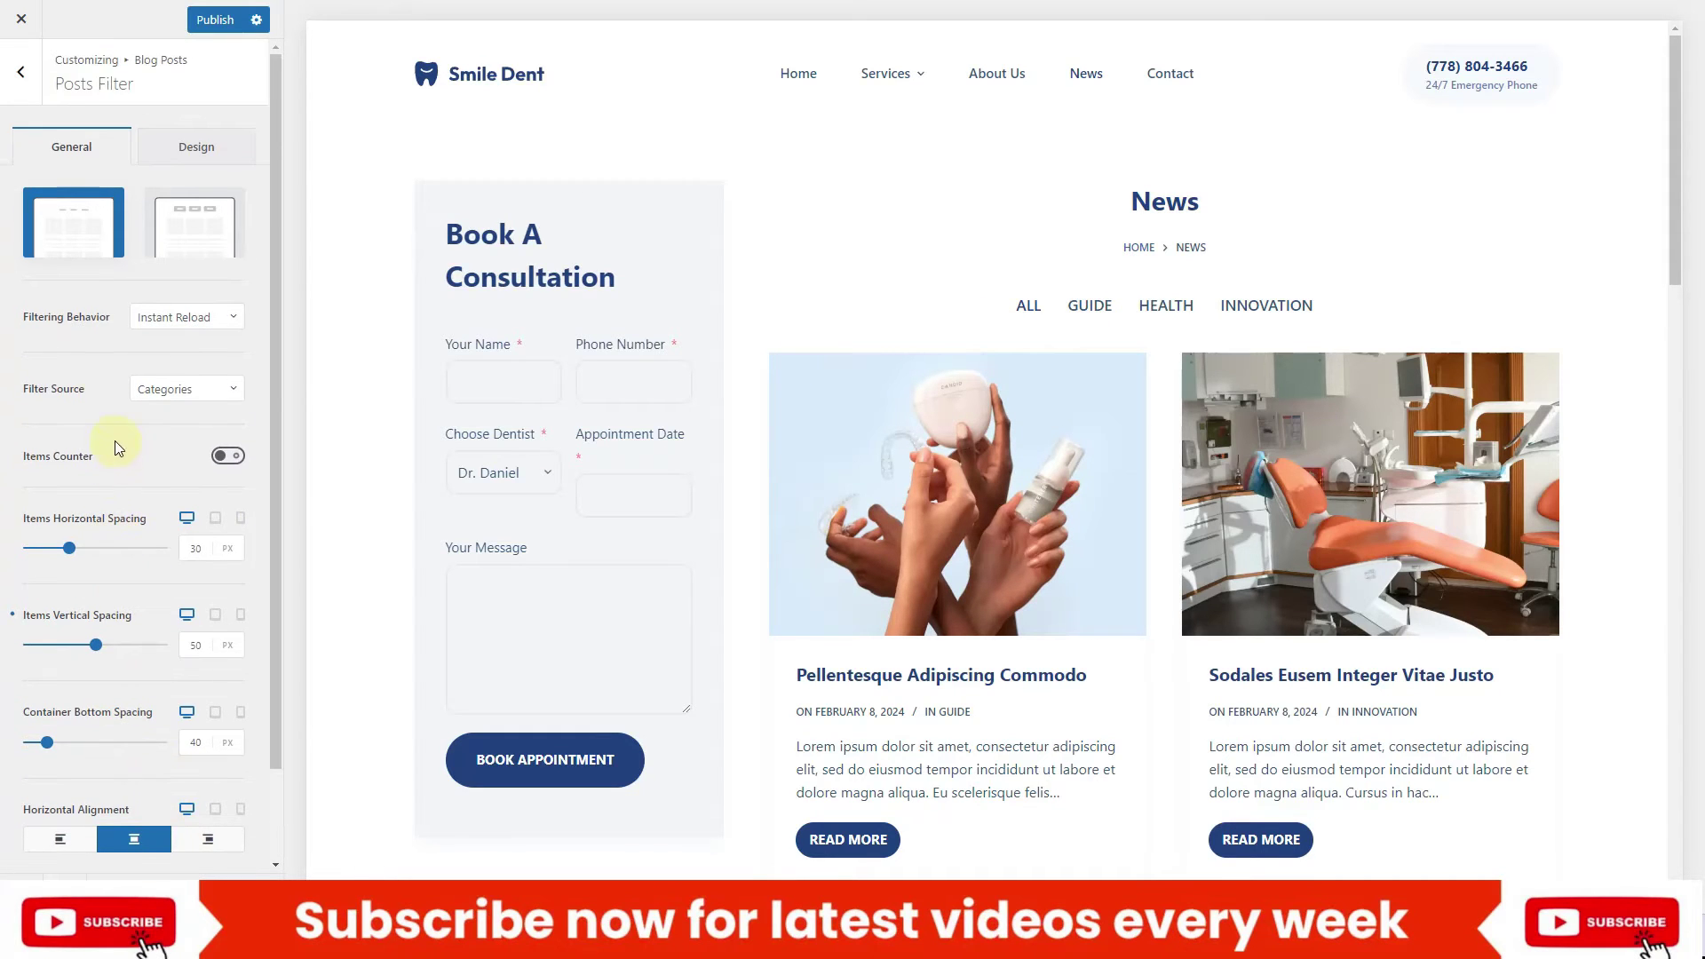
{"action": "left_click", "coordinate": [176, 140]}
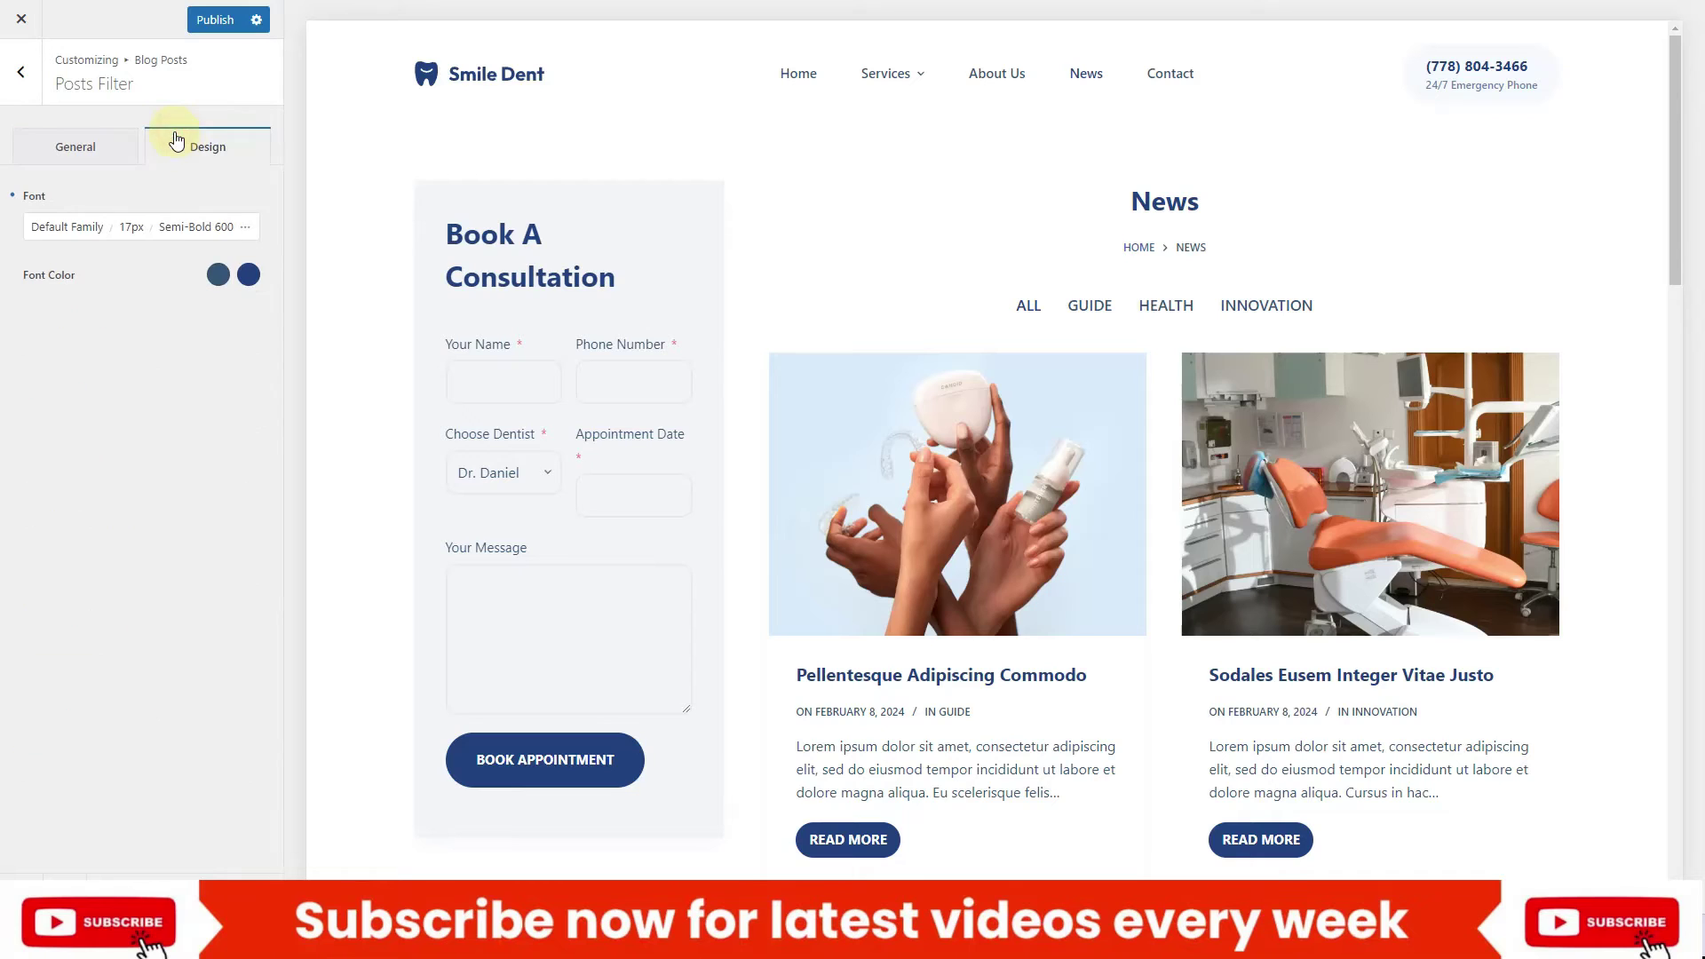
Open the 'Pellentesque Adipiscing Commodo' post from the News preview
{"action": "left_click", "coordinate": [35, 82]}
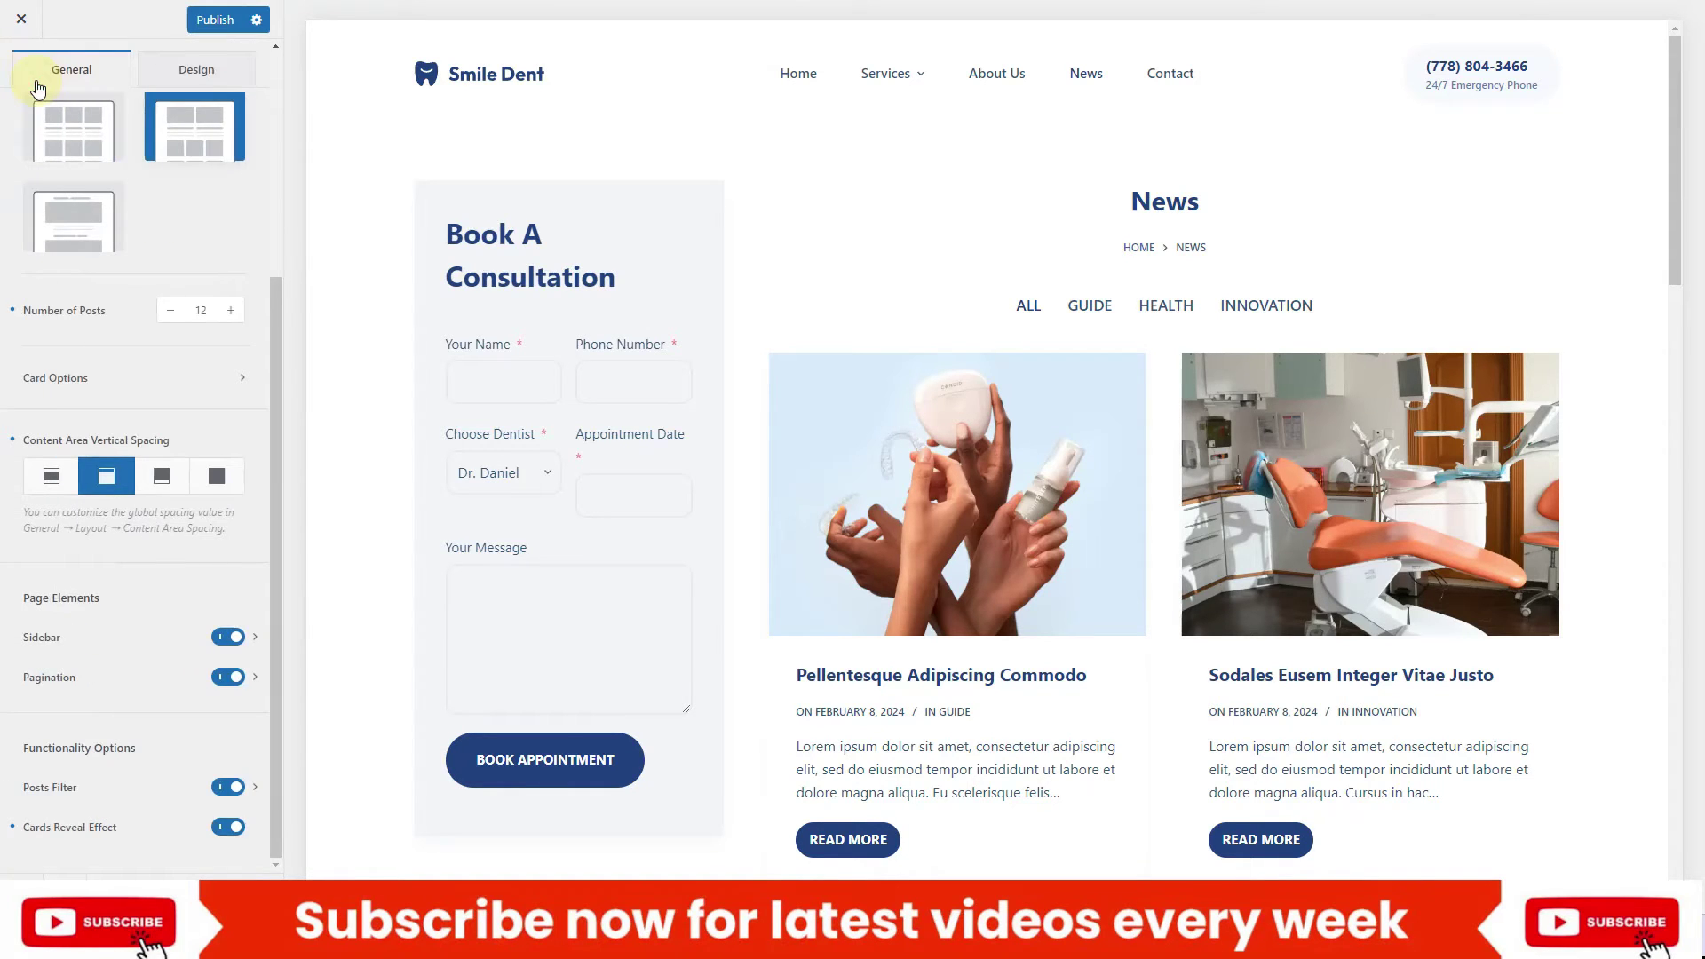
{"action": "scroll", "coordinate": [1009, 323], "scroll_direction": "down", "scroll_amount": 8}
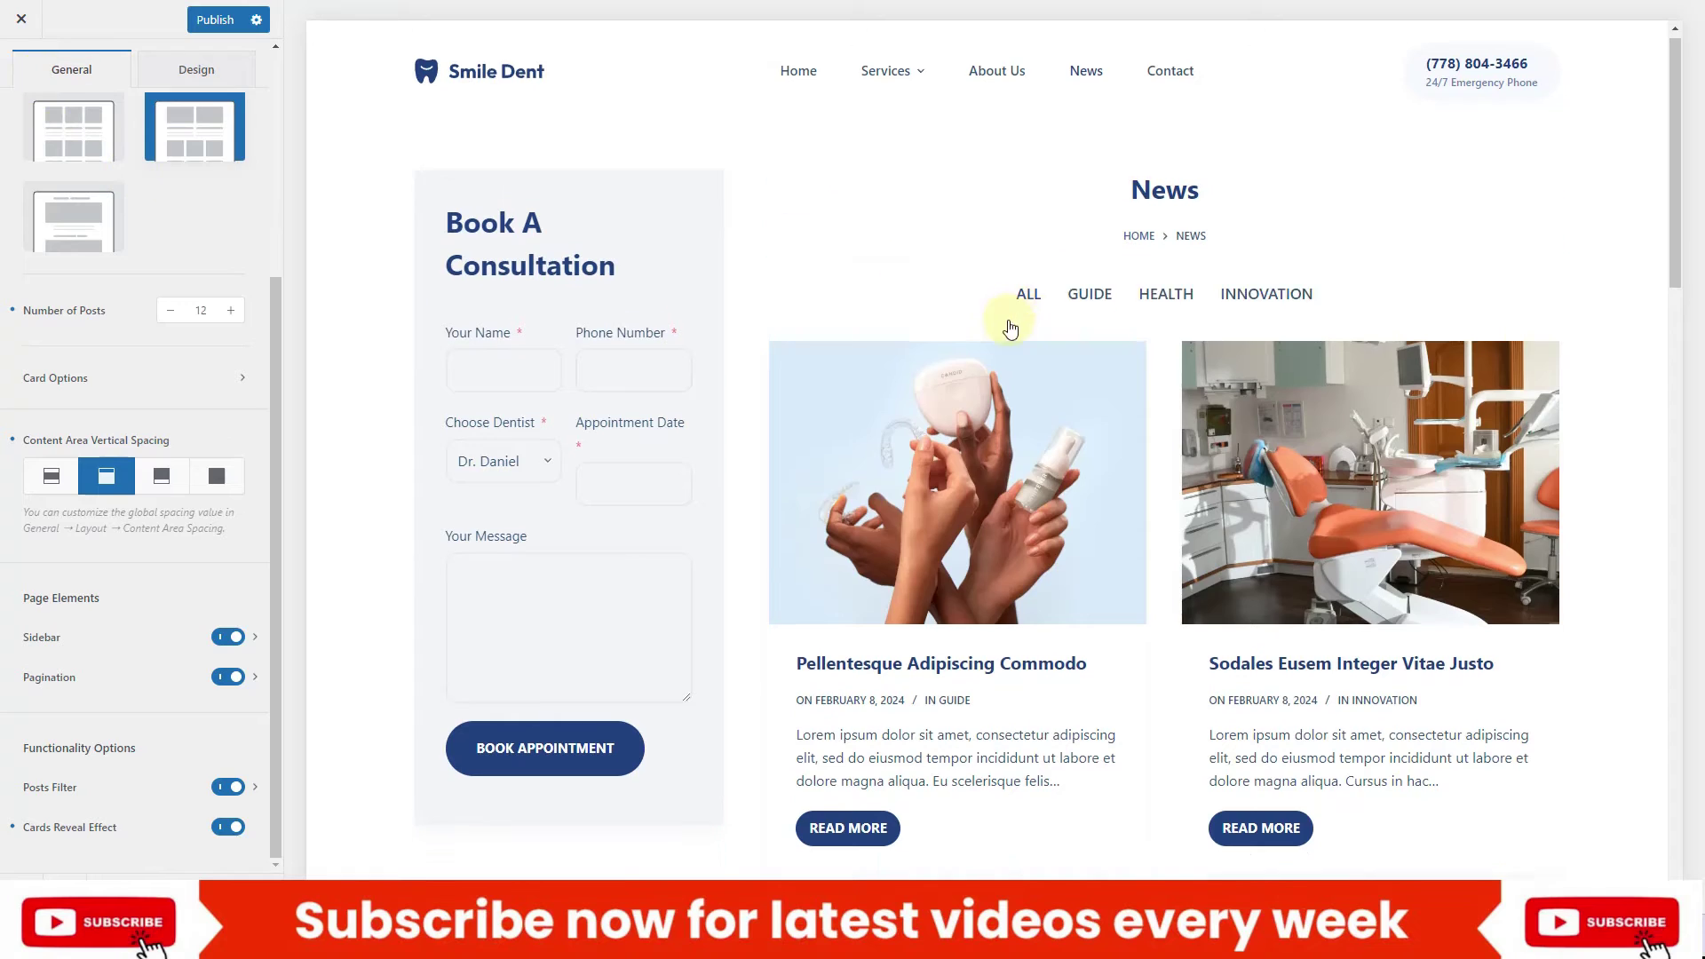
{"action": "scroll", "coordinate": [1006, 333], "scroll_direction": "down", "scroll_amount": 6}
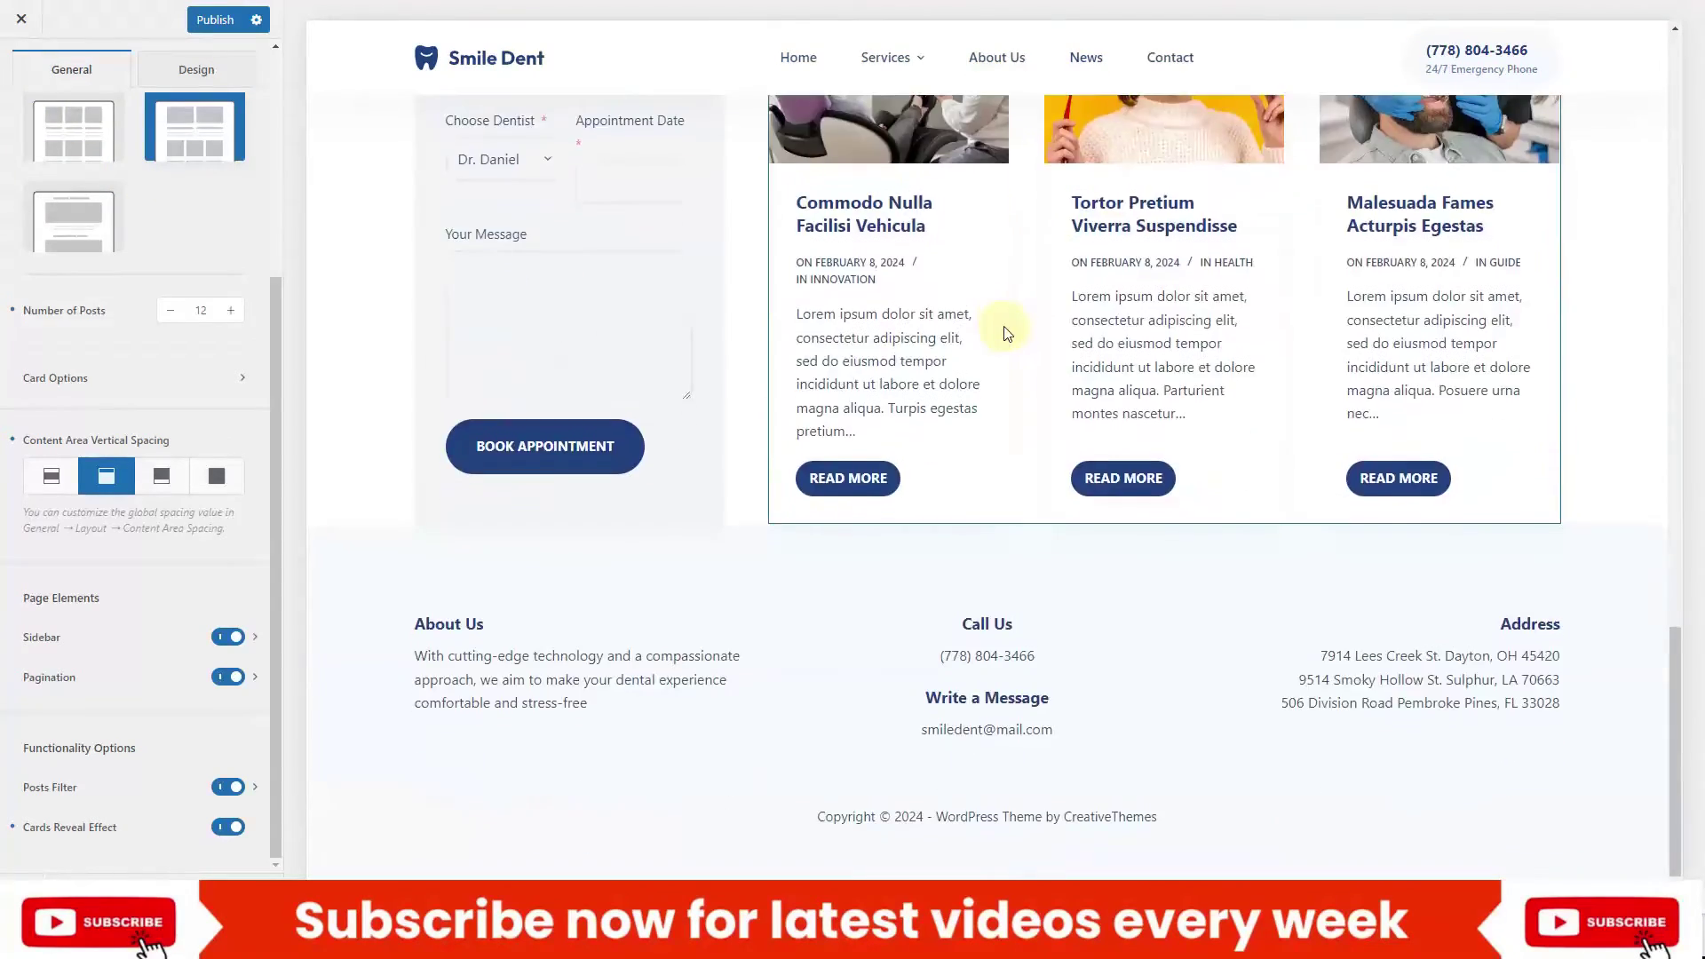
{"action": "scroll", "coordinate": [1002, 331], "scroll_direction": "up", "scroll_amount": 15}
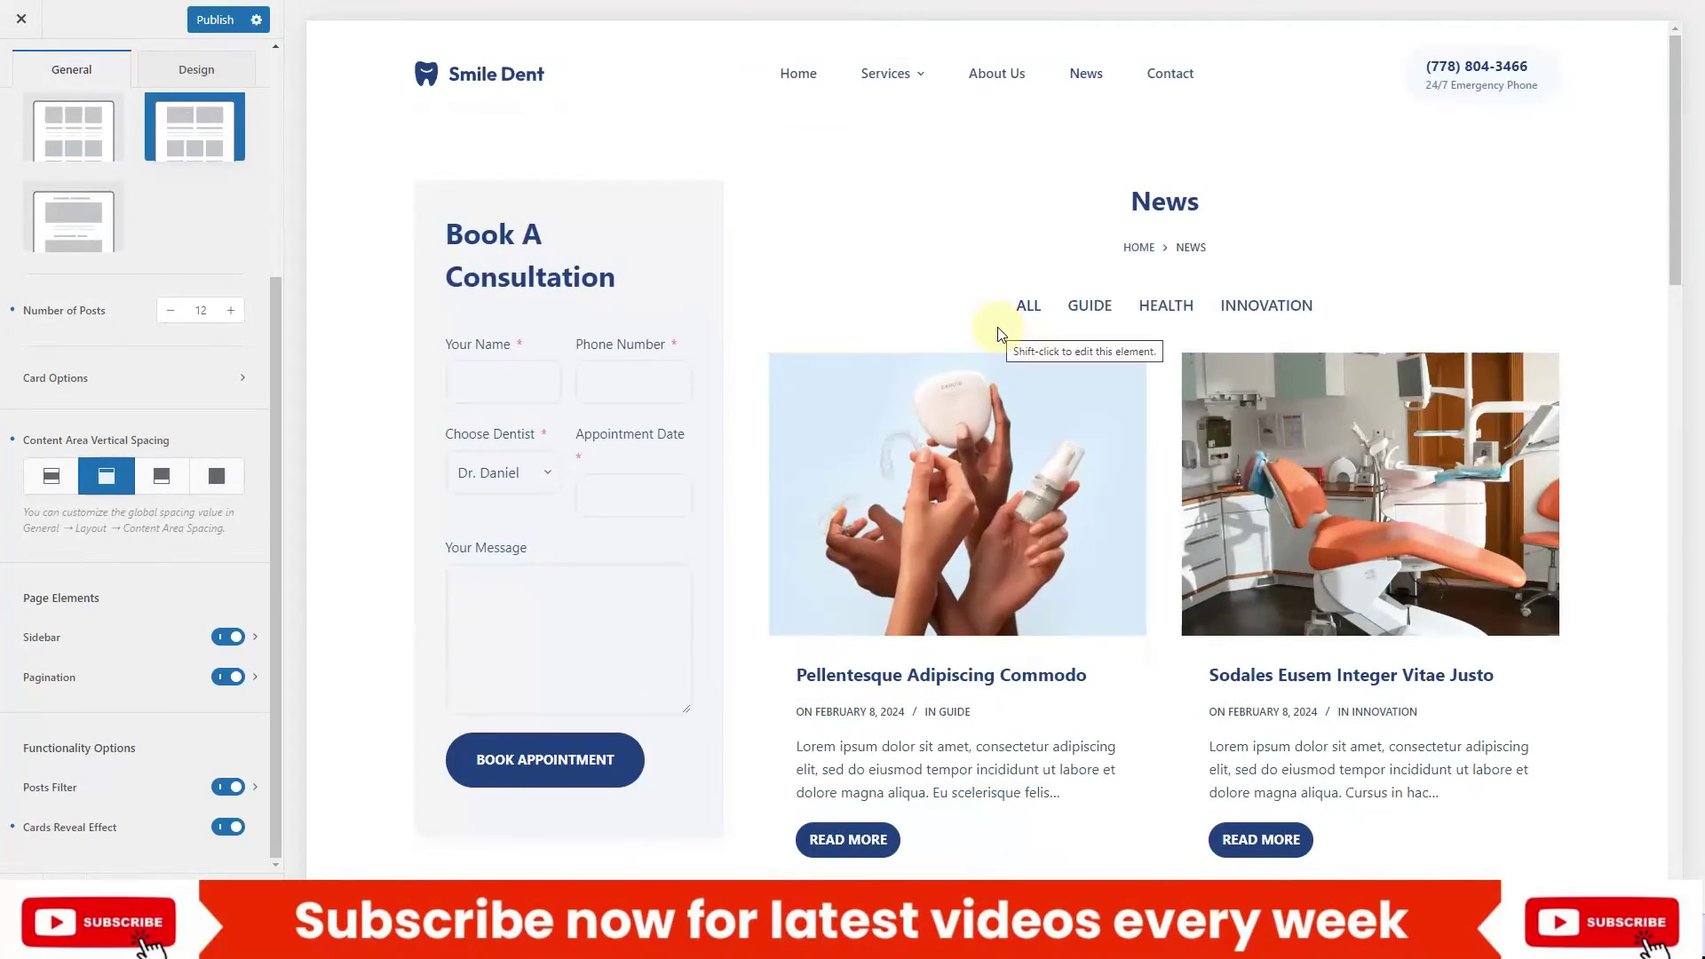
{"action": "scroll", "coordinate": [998, 333], "scroll_direction": "down", "scroll_amount": 3}
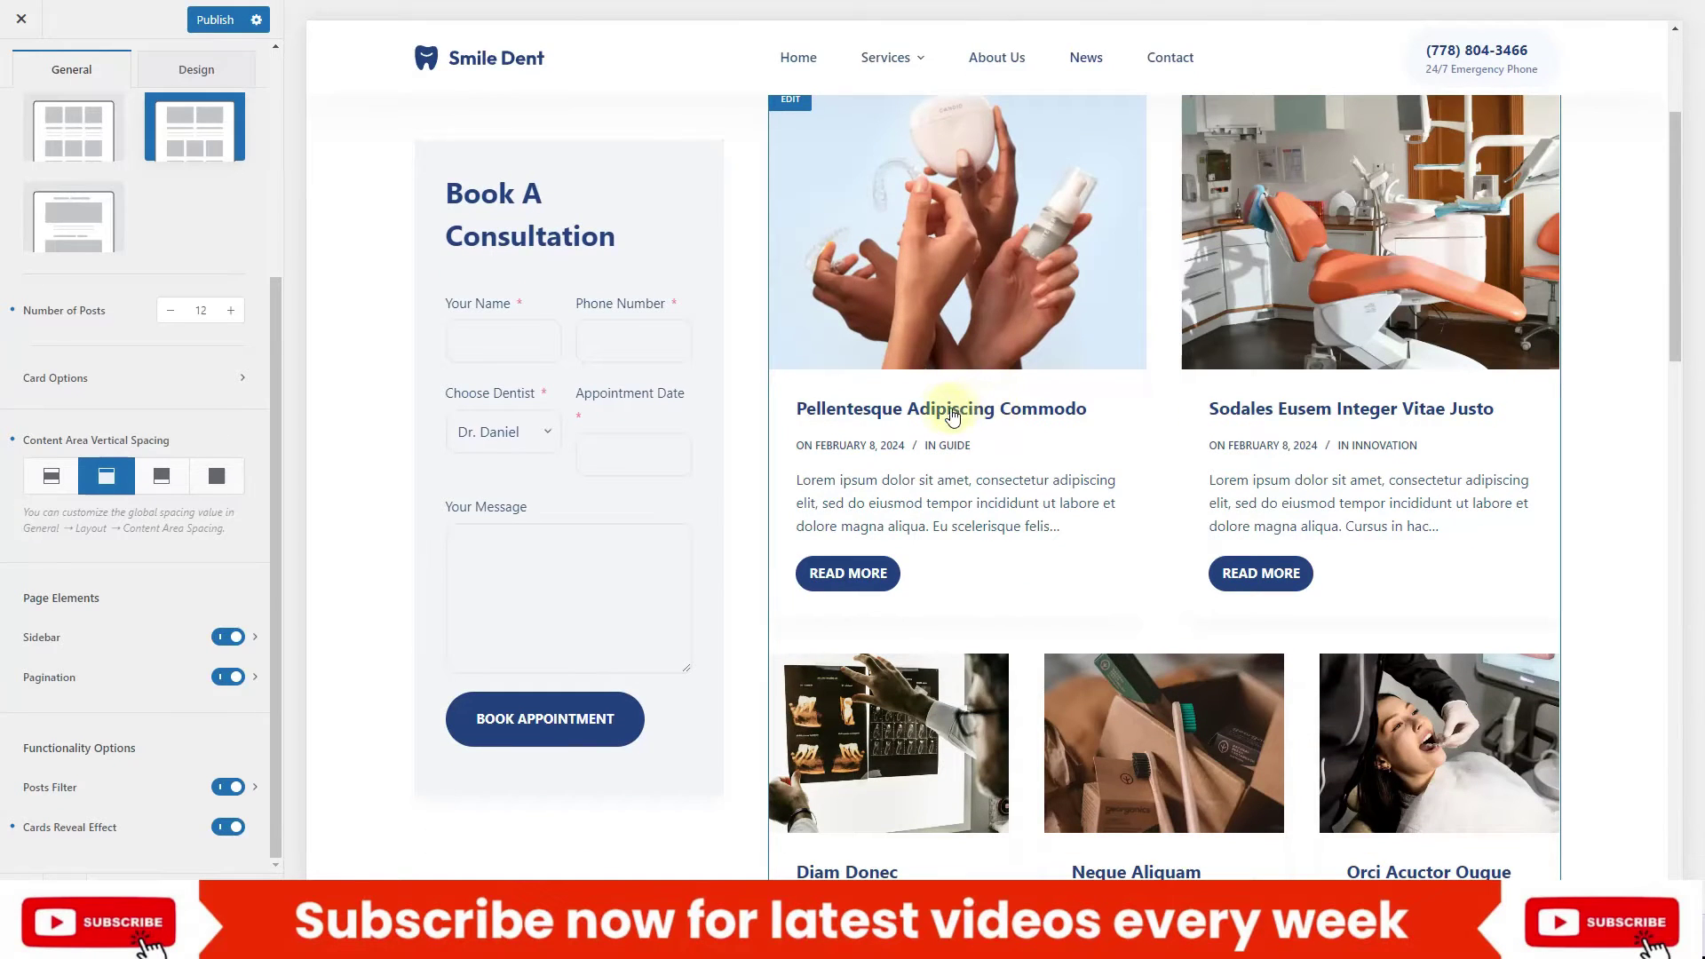
{"action": "left_click", "coordinate": [944, 414]}
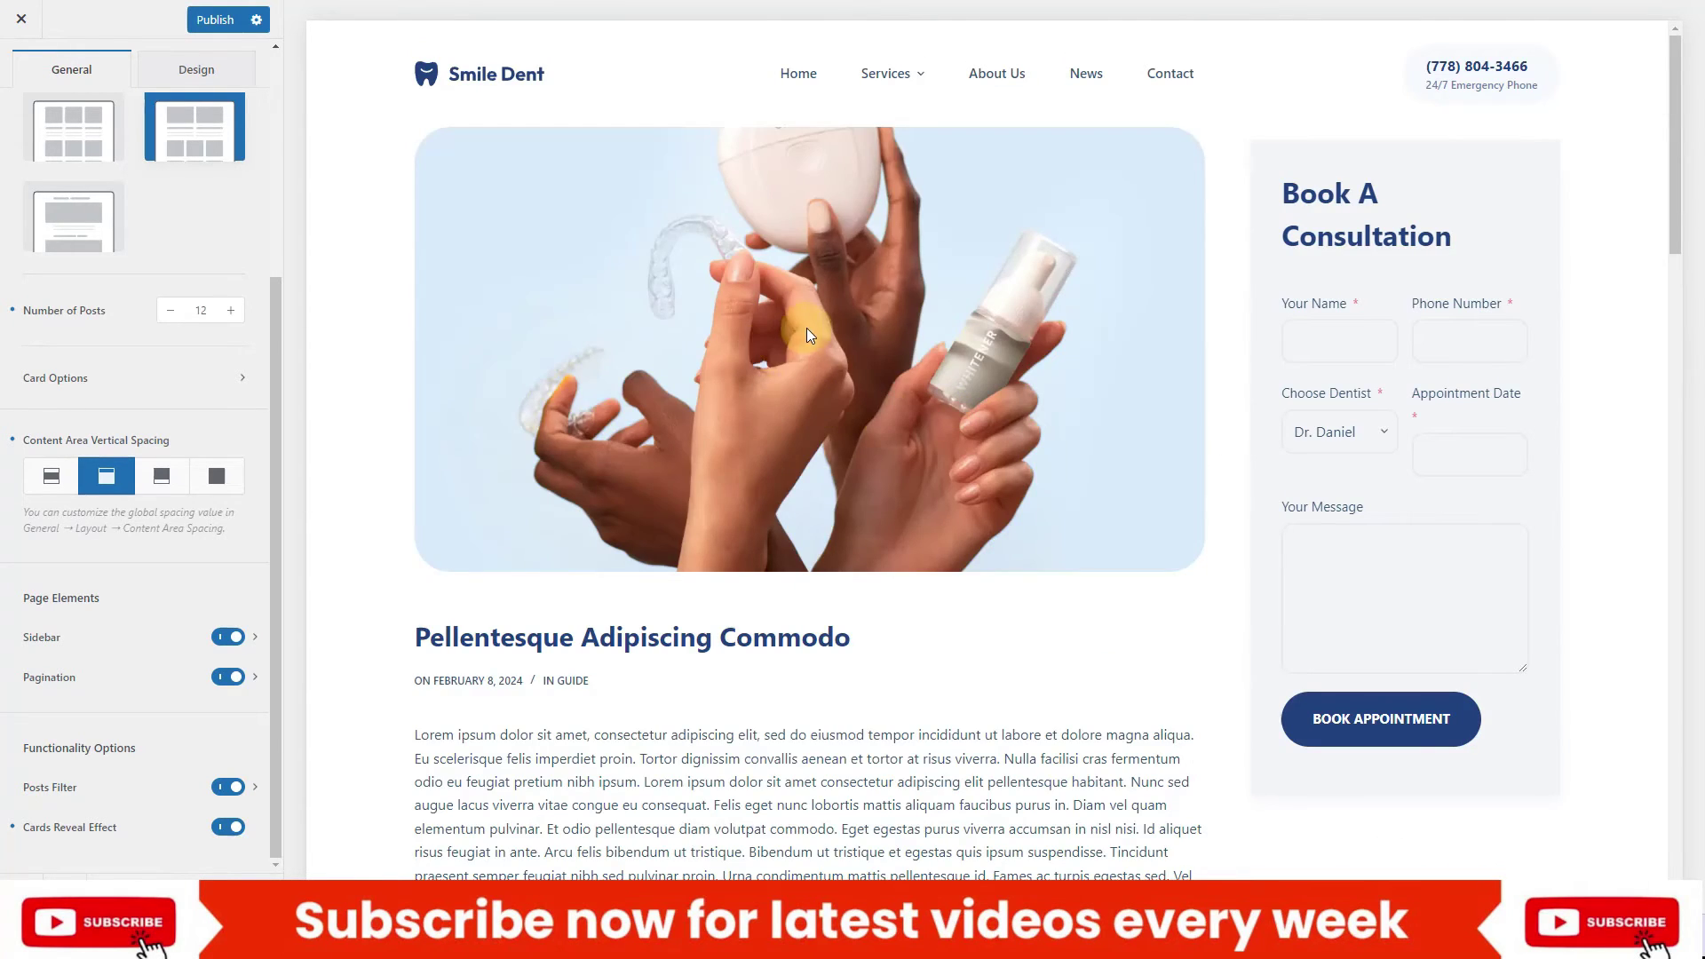
Scroll the single post preview to check its share box, previous-post link and related posts
{"action": "scroll", "coordinate": [807, 328], "scroll_direction": "down", "scroll_amount": 8}
{"action": "scroll", "coordinate": [699, 308], "scroll_direction": "down", "scroll_amount": 5}
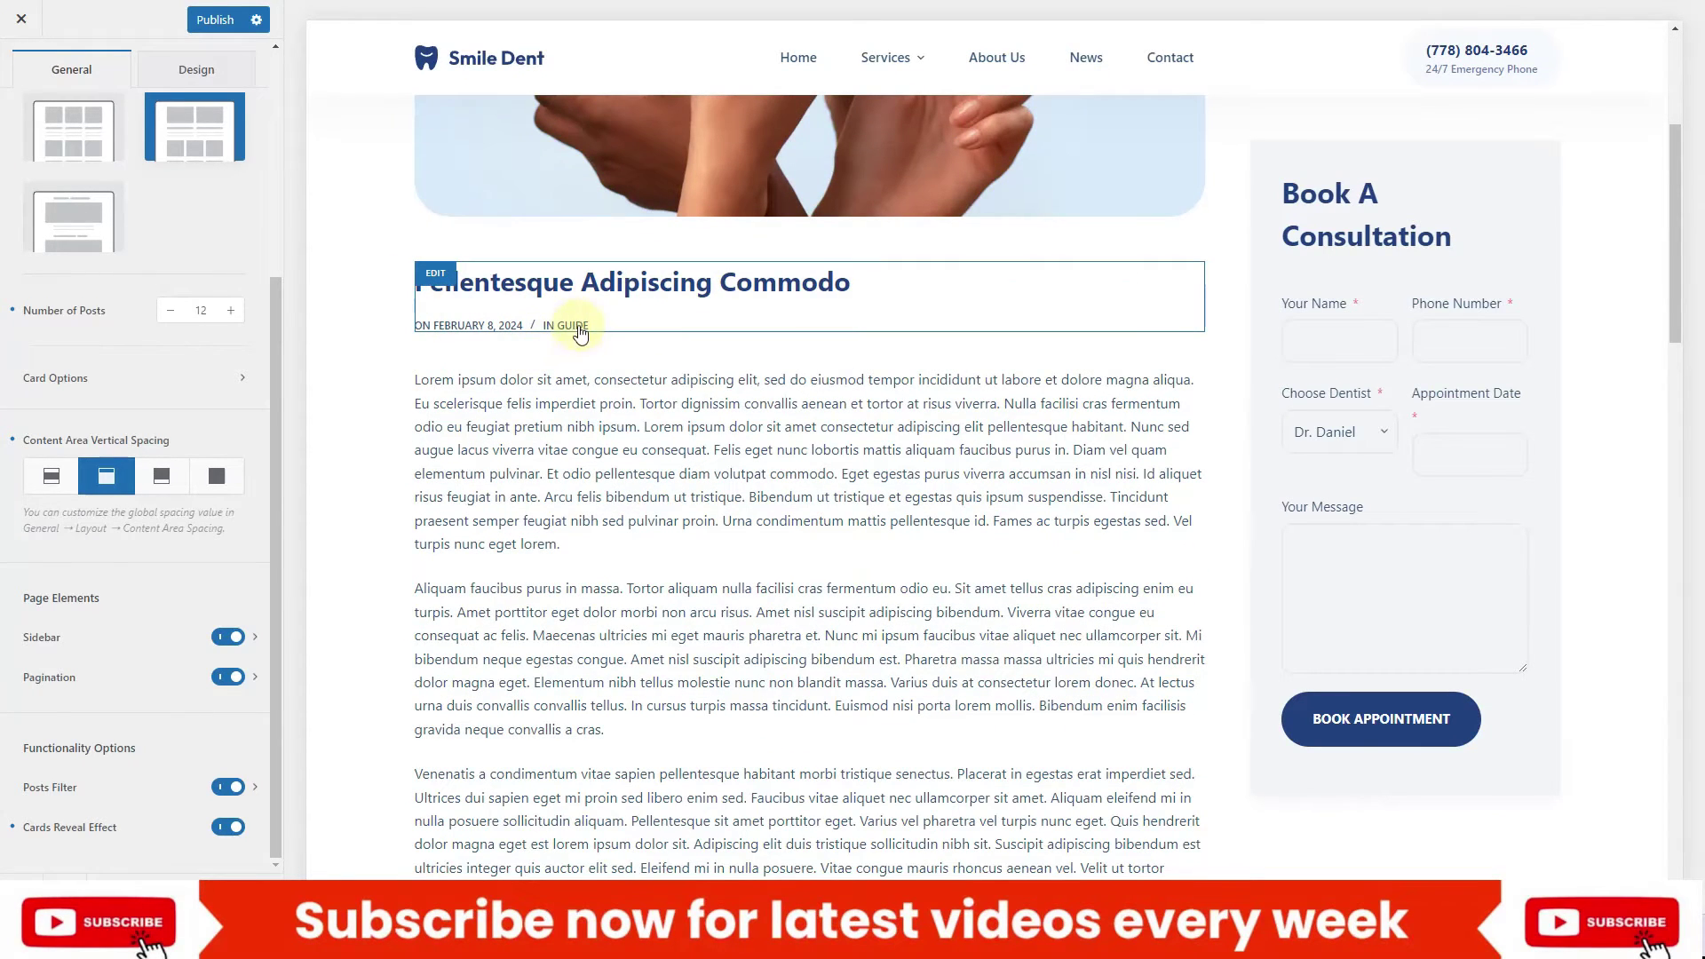
{"action": "scroll", "coordinate": [554, 391], "scroll_direction": "up", "scroll_amount": 1}
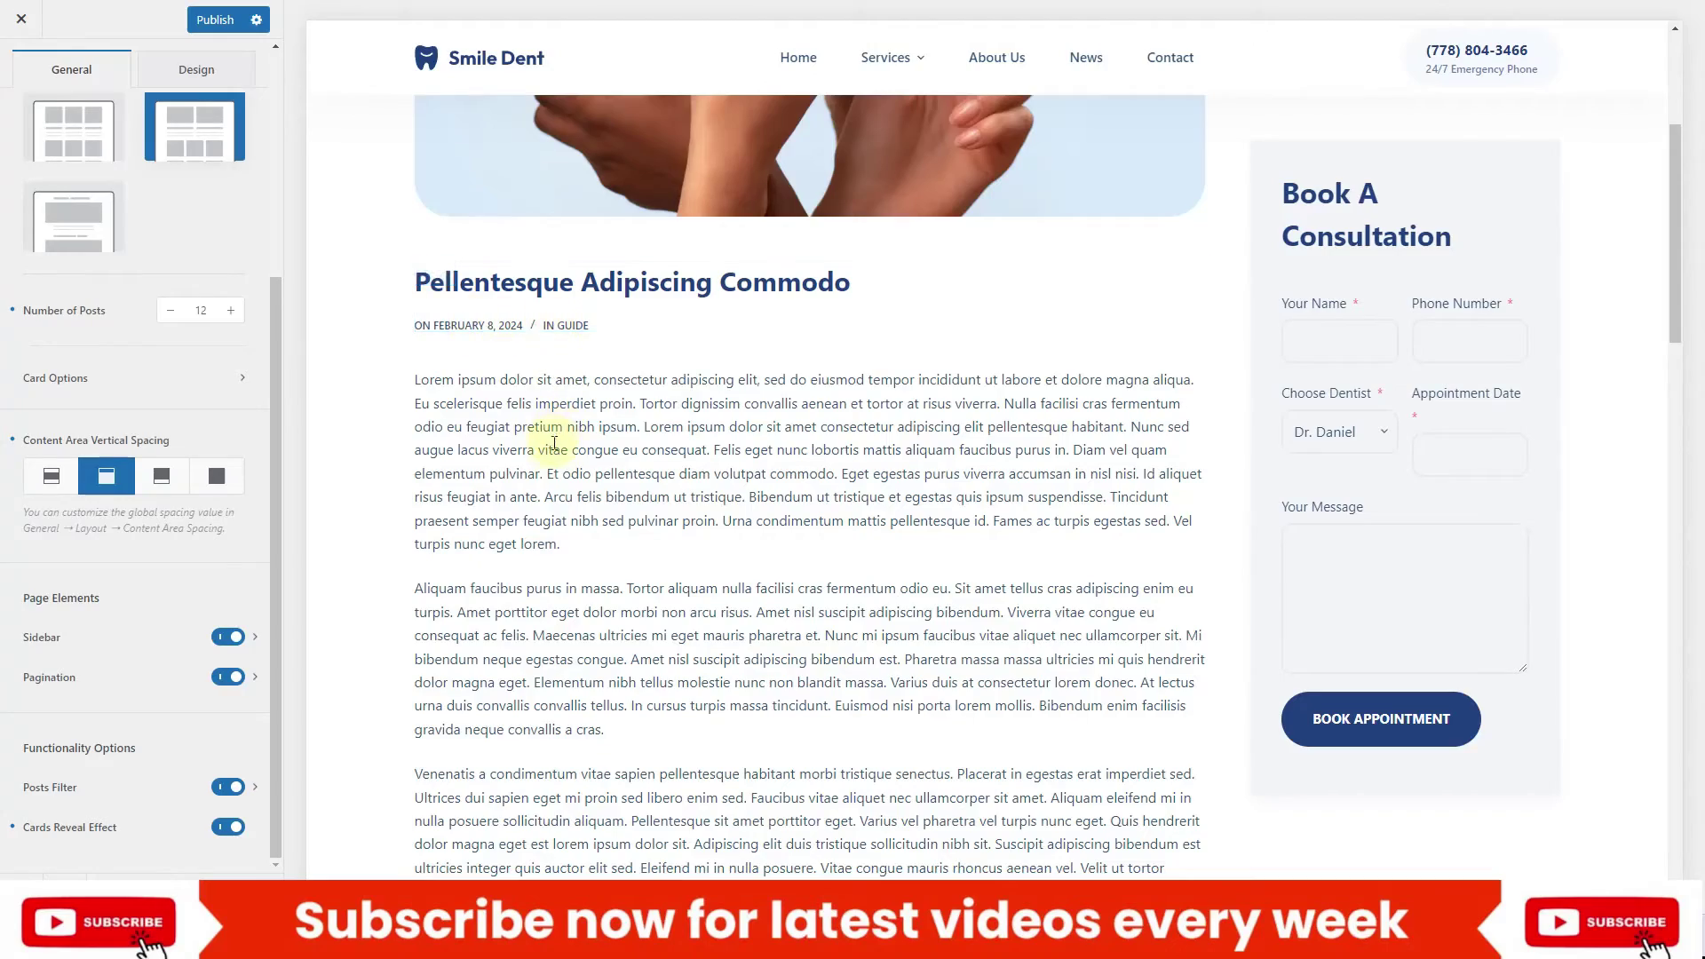
{"action": "scroll", "coordinate": [552, 453], "scroll_direction": "down", "scroll_amount": 8}
{"action": "scroll", "coordinate": [555, 513], "scroll_direction": "up", "scroll_amount": 4}
{"action": "scroll", "coordinate": [554, 517], "scroll_direction": "up", "scroll_amount": 4}
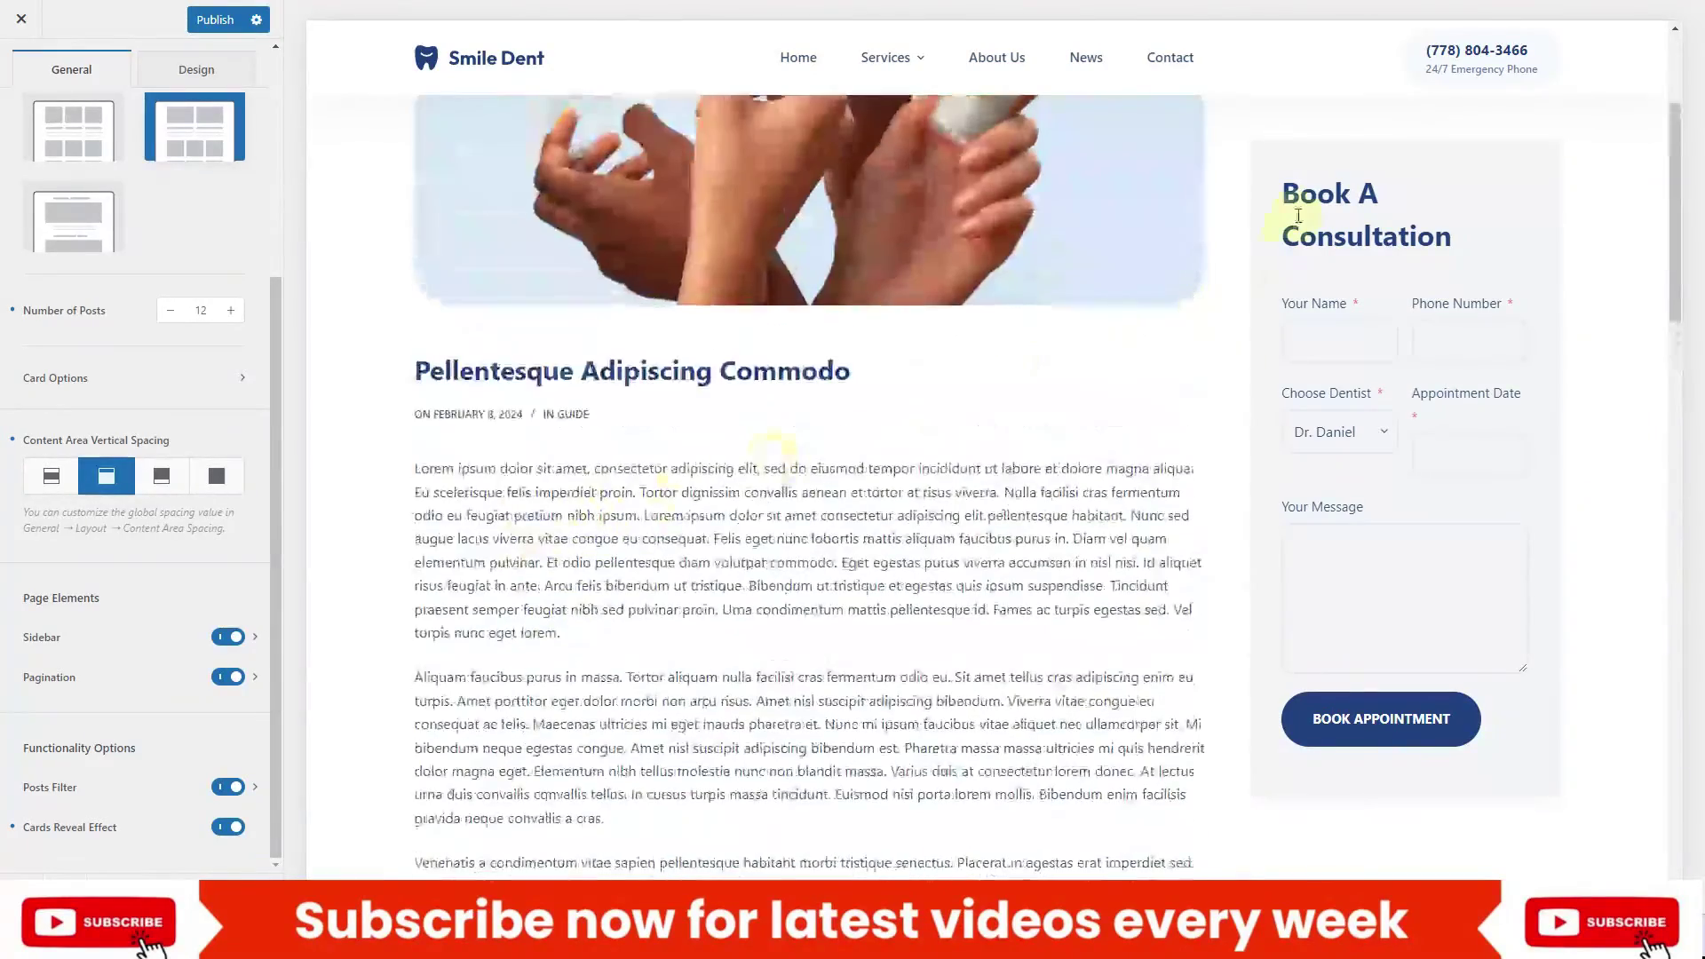
{"action": "scroll", "coordinate": [1336, 351], "scroll_direction": "down", "scroll_amount": 7}
{"action": "scroll", "coordinate": [1349, 402], "scroll_direction": "up", "scroll_amount": 8}
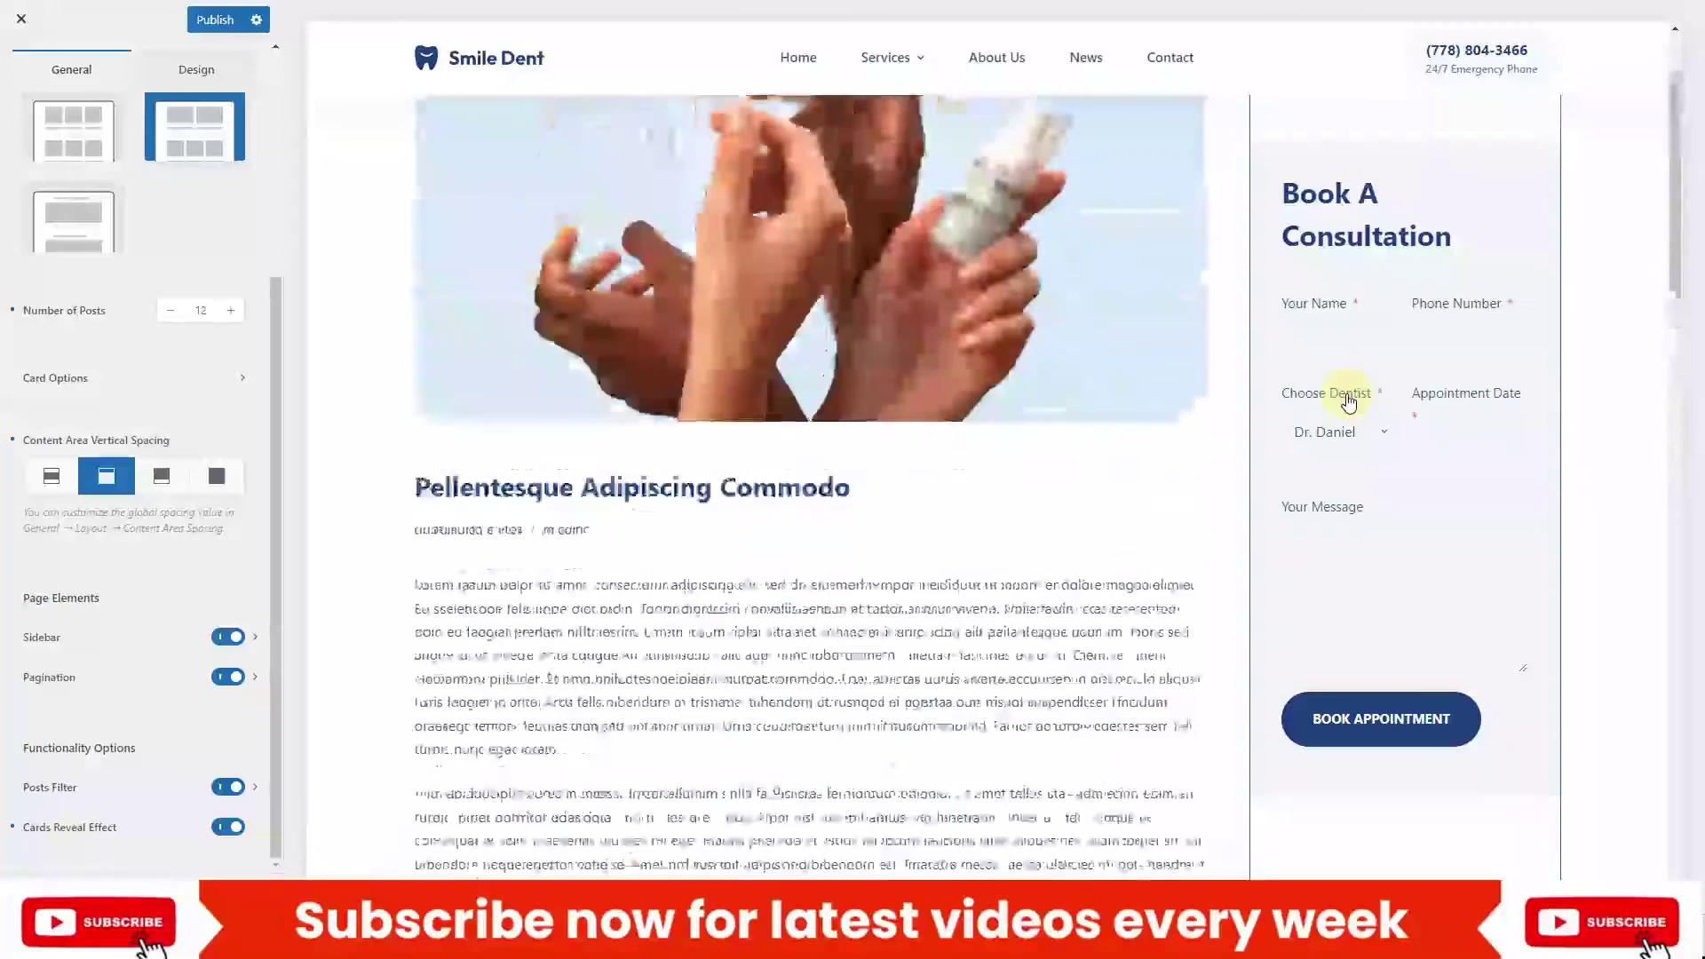
{"action": "scroll", "coordinate": [1349, 395], "scroll_direction": "down", "scroll_amount": 7}
{"action": "scroll", "coordinate": [844, 382], "scroll_direction": "down", "scroll_amount": 6}
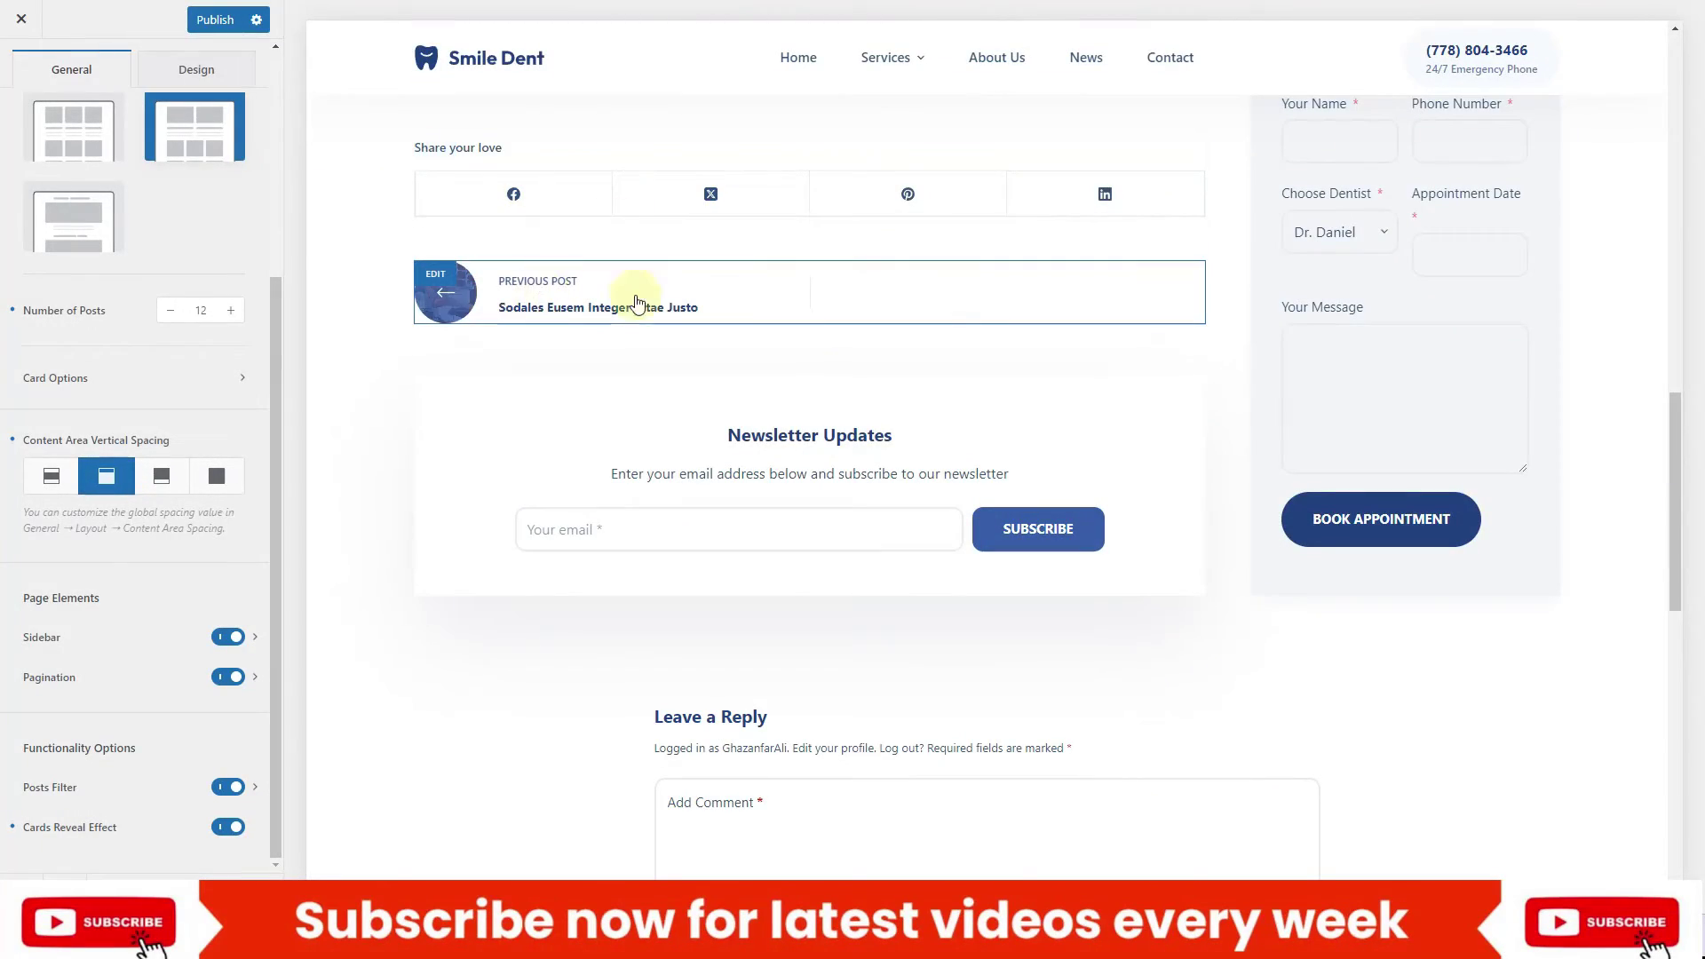
{"action": "scroll", "coordinate": [762, 451], "scroll_direction": "down", "scroll_amount": 1}
{"action": "scroll", "coordinate": [765, 444], "scroll_direction": "down", "scroll_amount": 5}
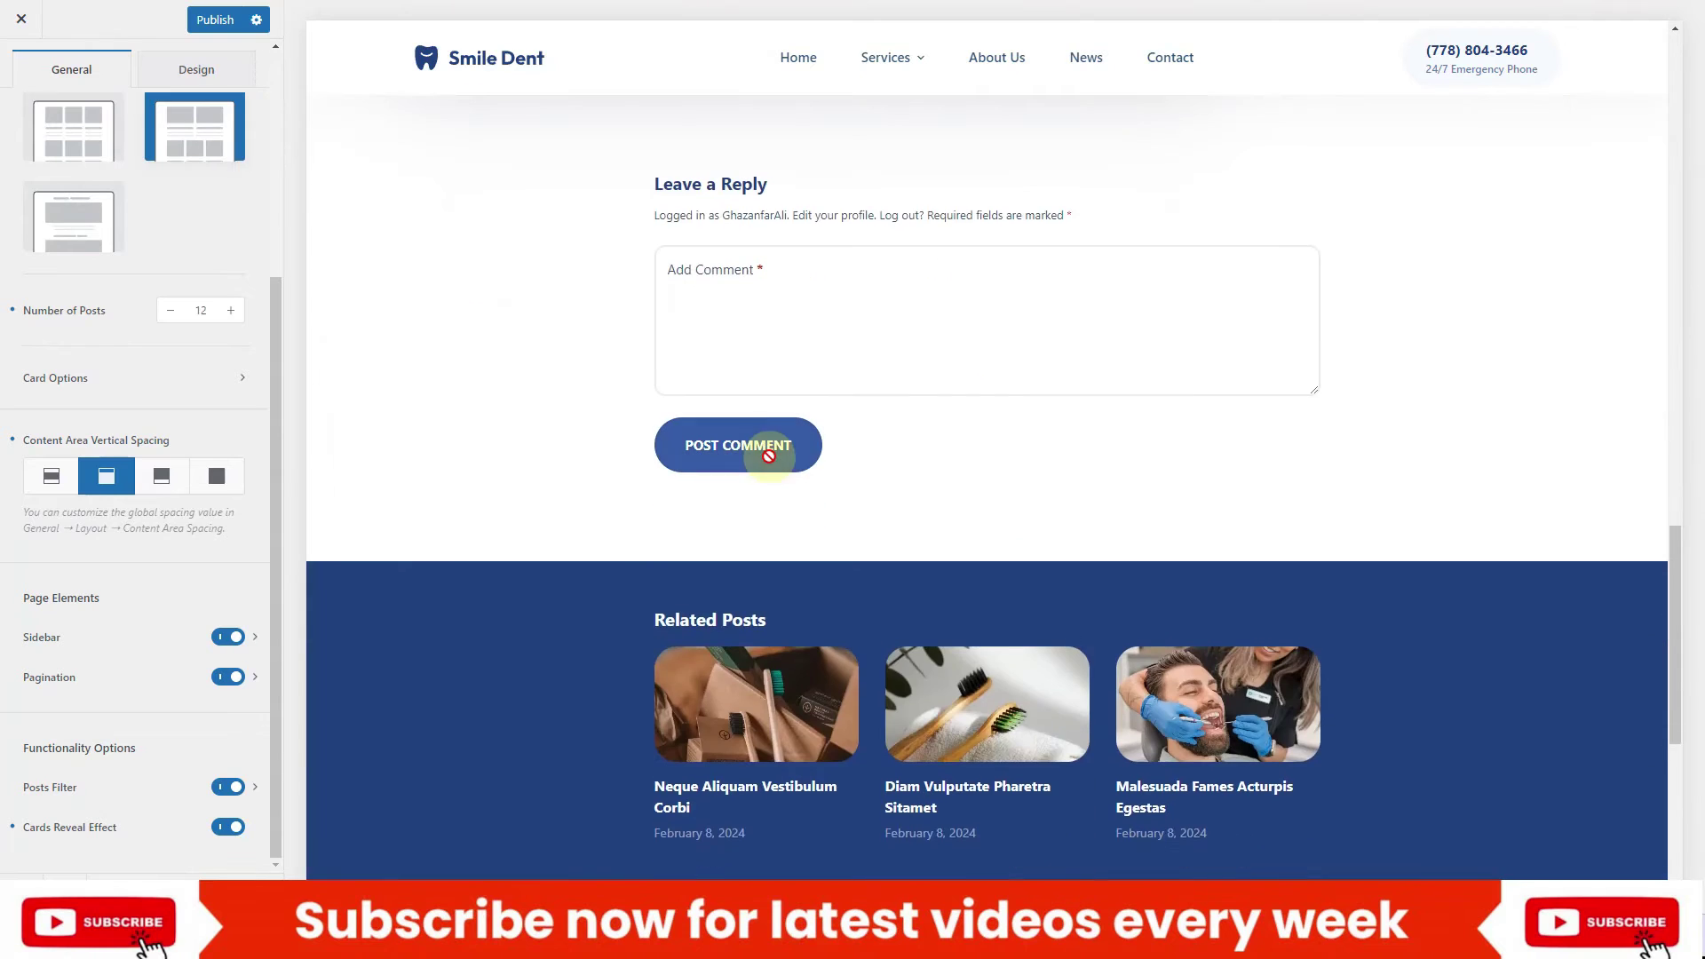
{"action": "scroll", "coordinate": [769, 433], "scroll_direction": "down", "scroll_amount": 5}
{"action": "scroll", "coordinate": [742, 424], "scroll_direction": "up", "scroll_amount": 15}
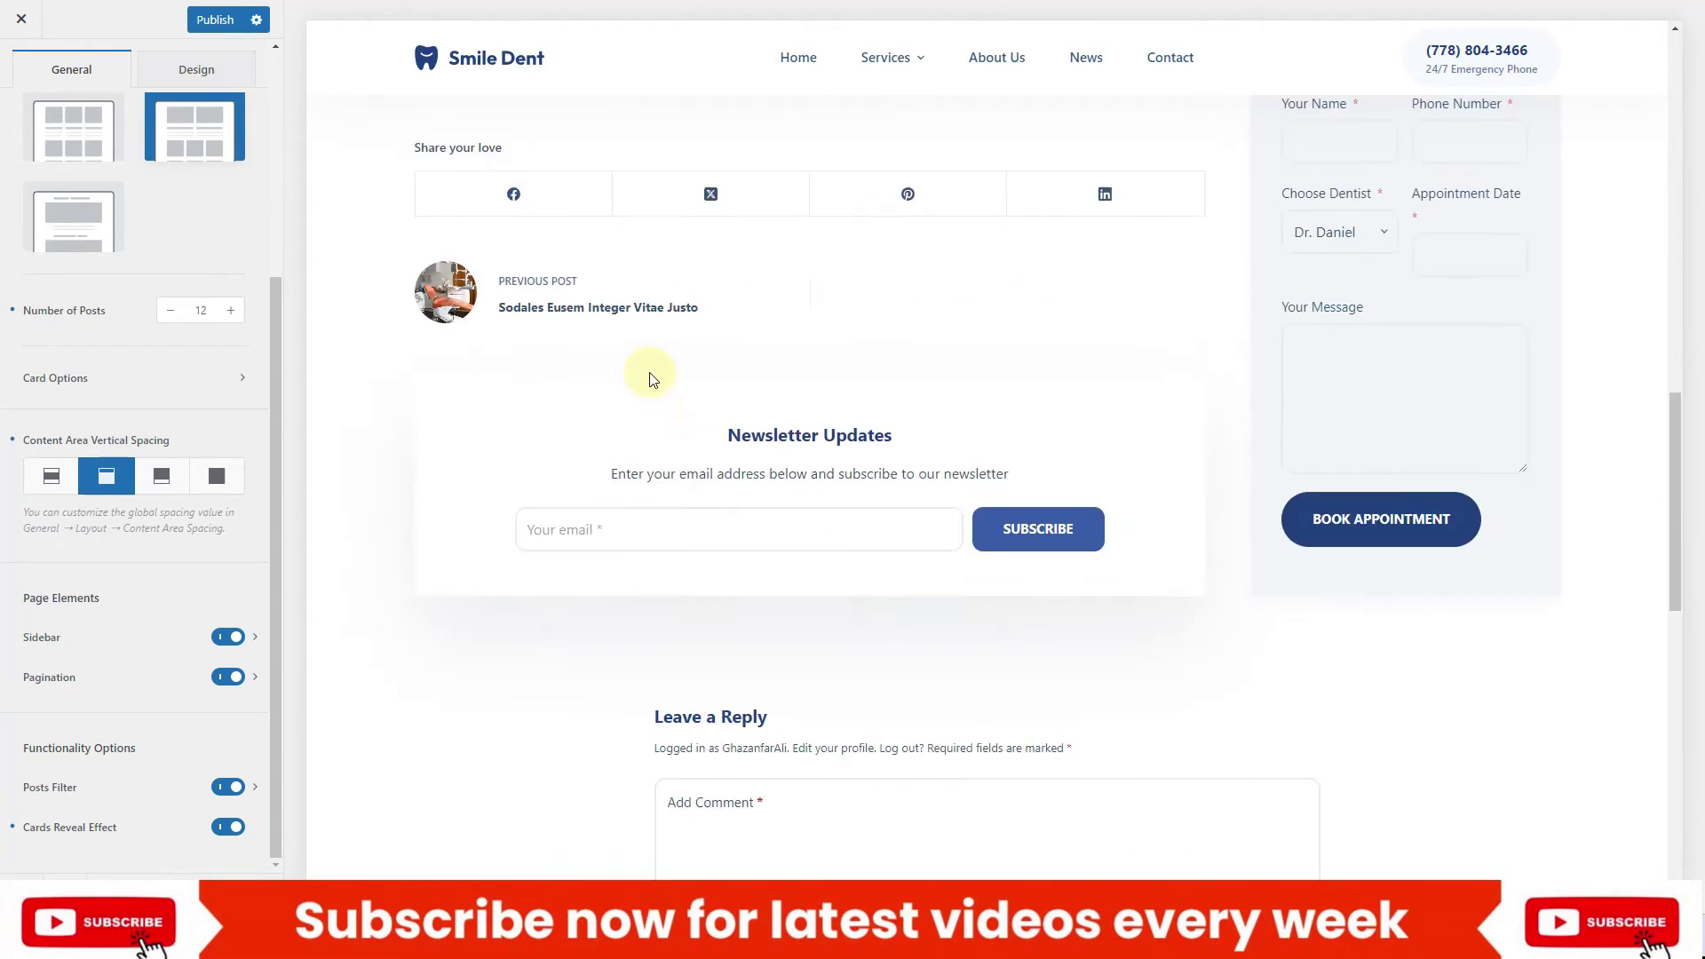
{"action": "scroll", "coordinate": [66, 199], "scroll_direction": "up", "scroll_amount": 2}
{"action": "scroll", "coordinate": [66, 198], "scroll_direction": "up", "scroll_amount": 3}
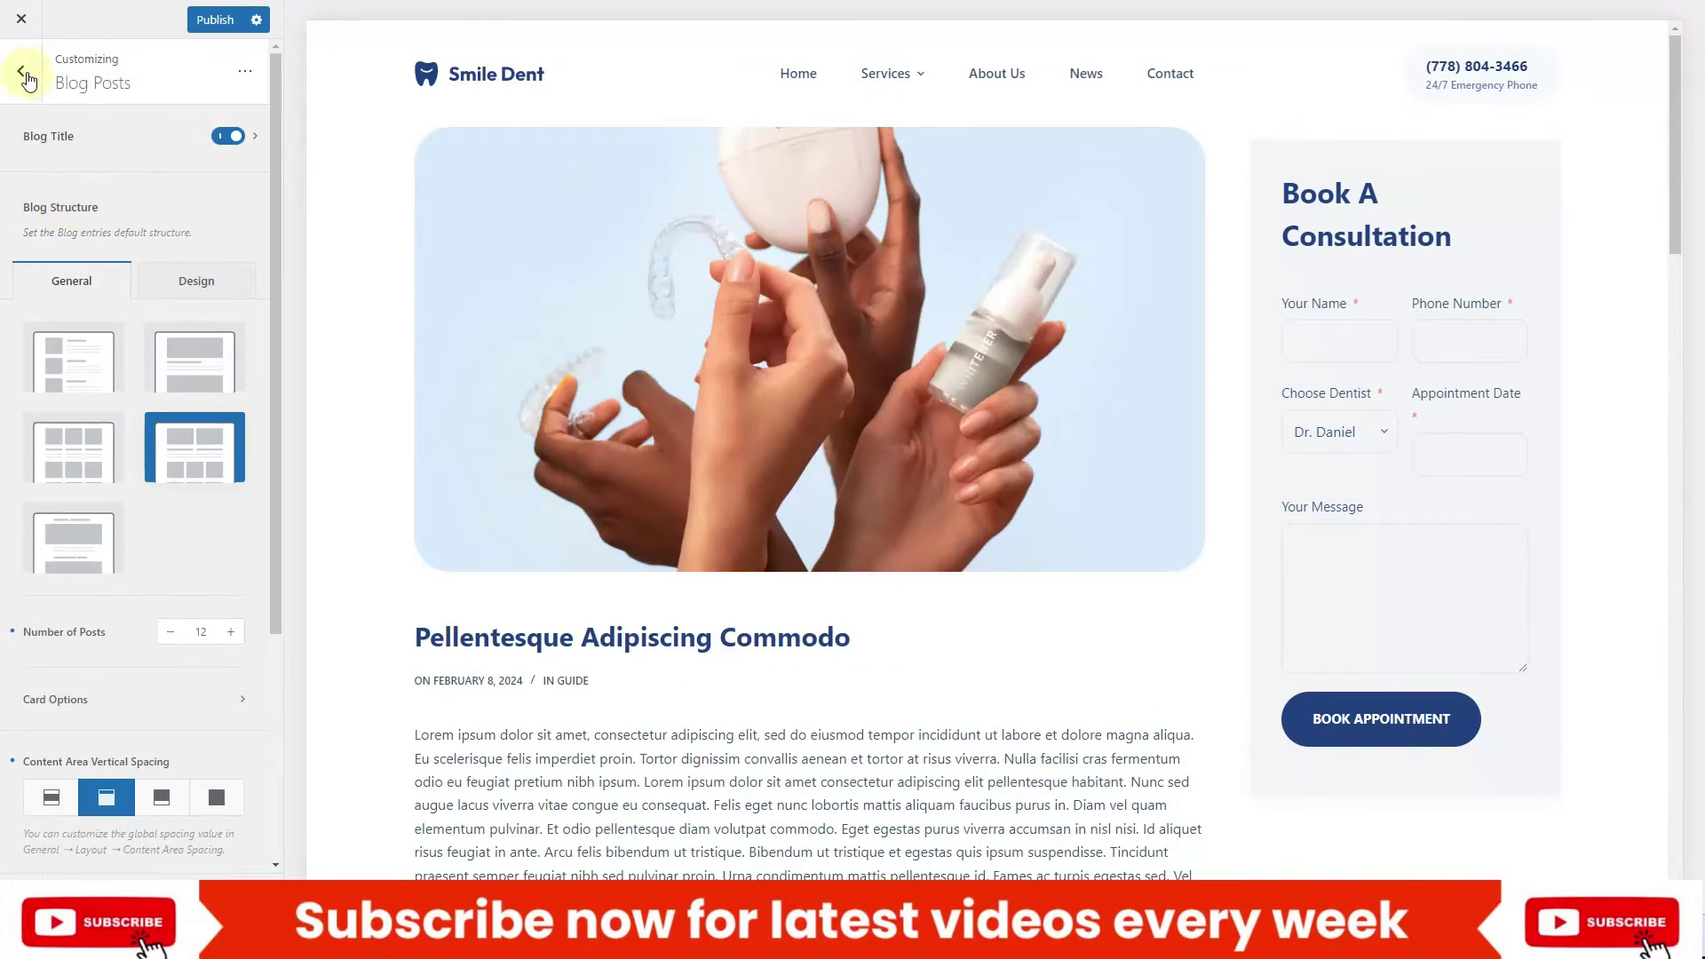
{"action": "left_click", "coordinate": [24, 67]}
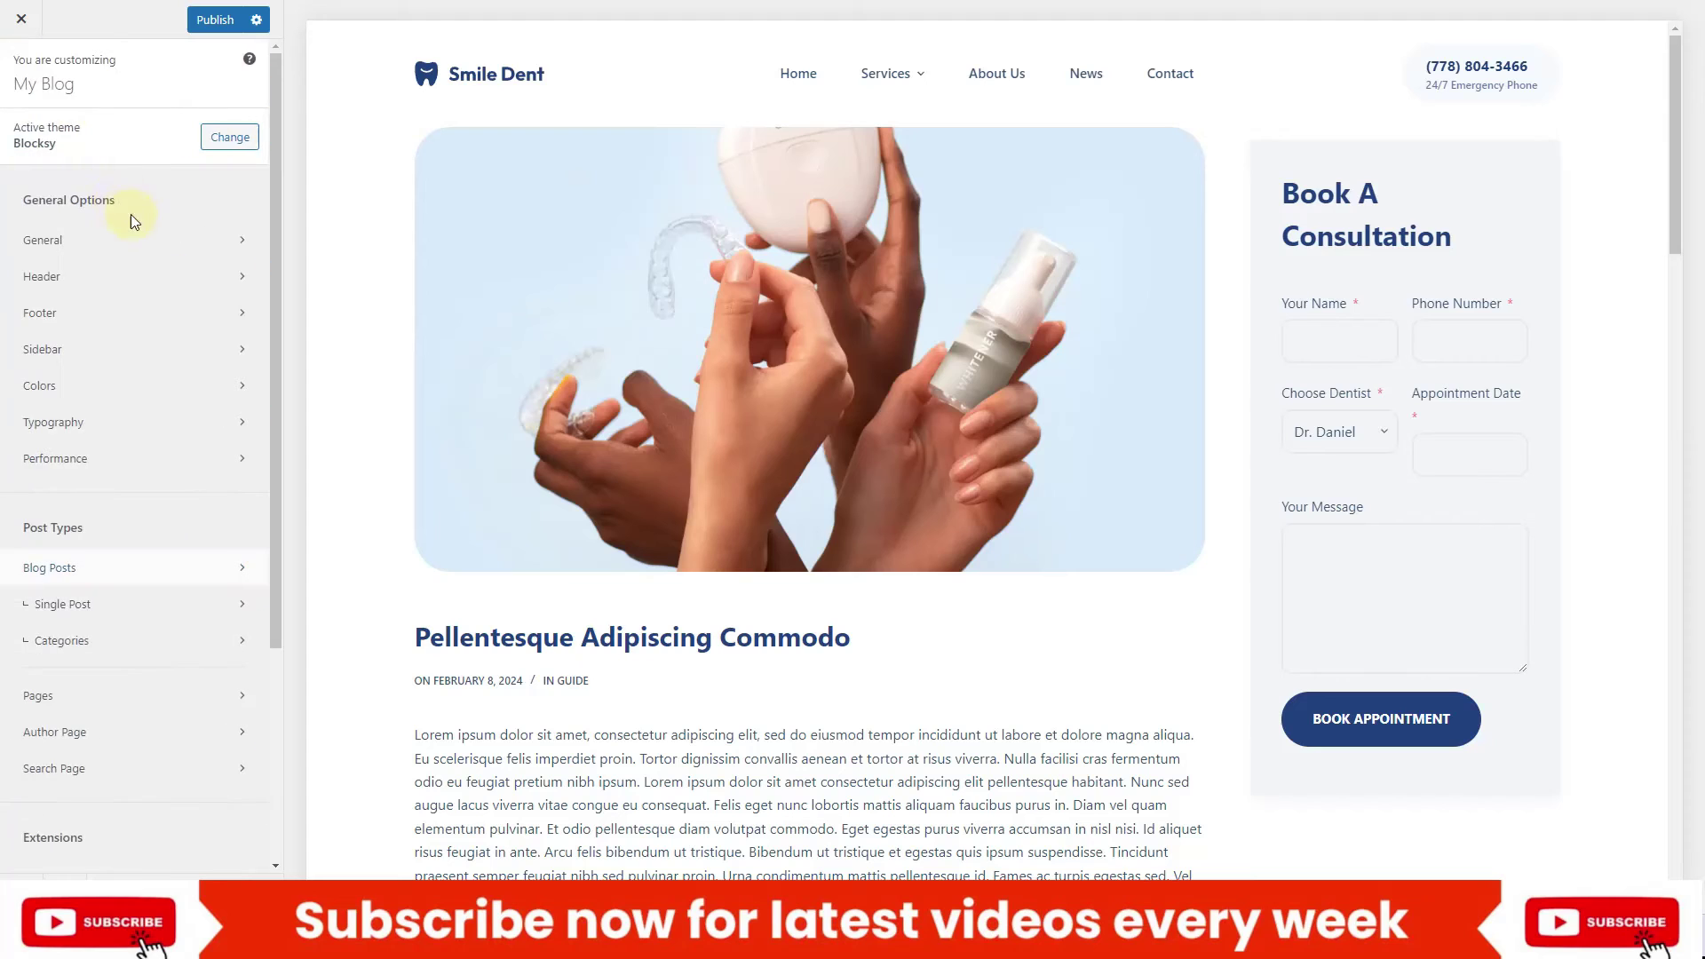
Give single posts the Left Sidebar structure so the consultation form sits left of the article
{"action": "left_click", "coordinate": [135, 613]}
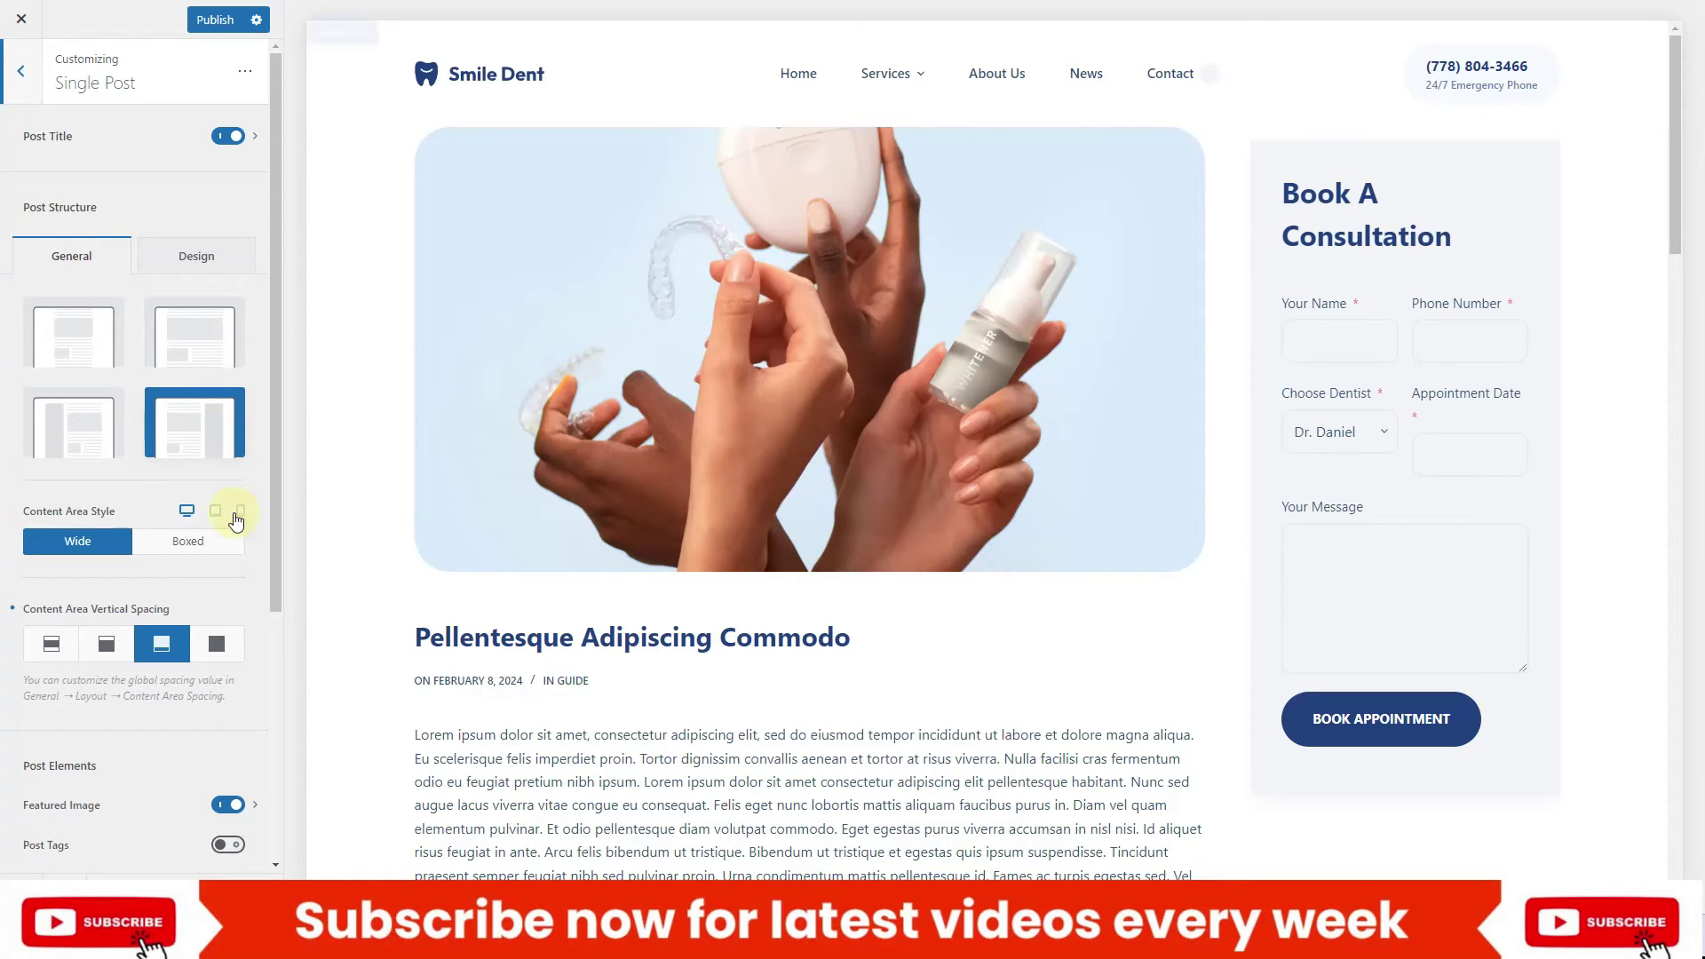
{"action": "left_click", "coordinate": [84, 448]}
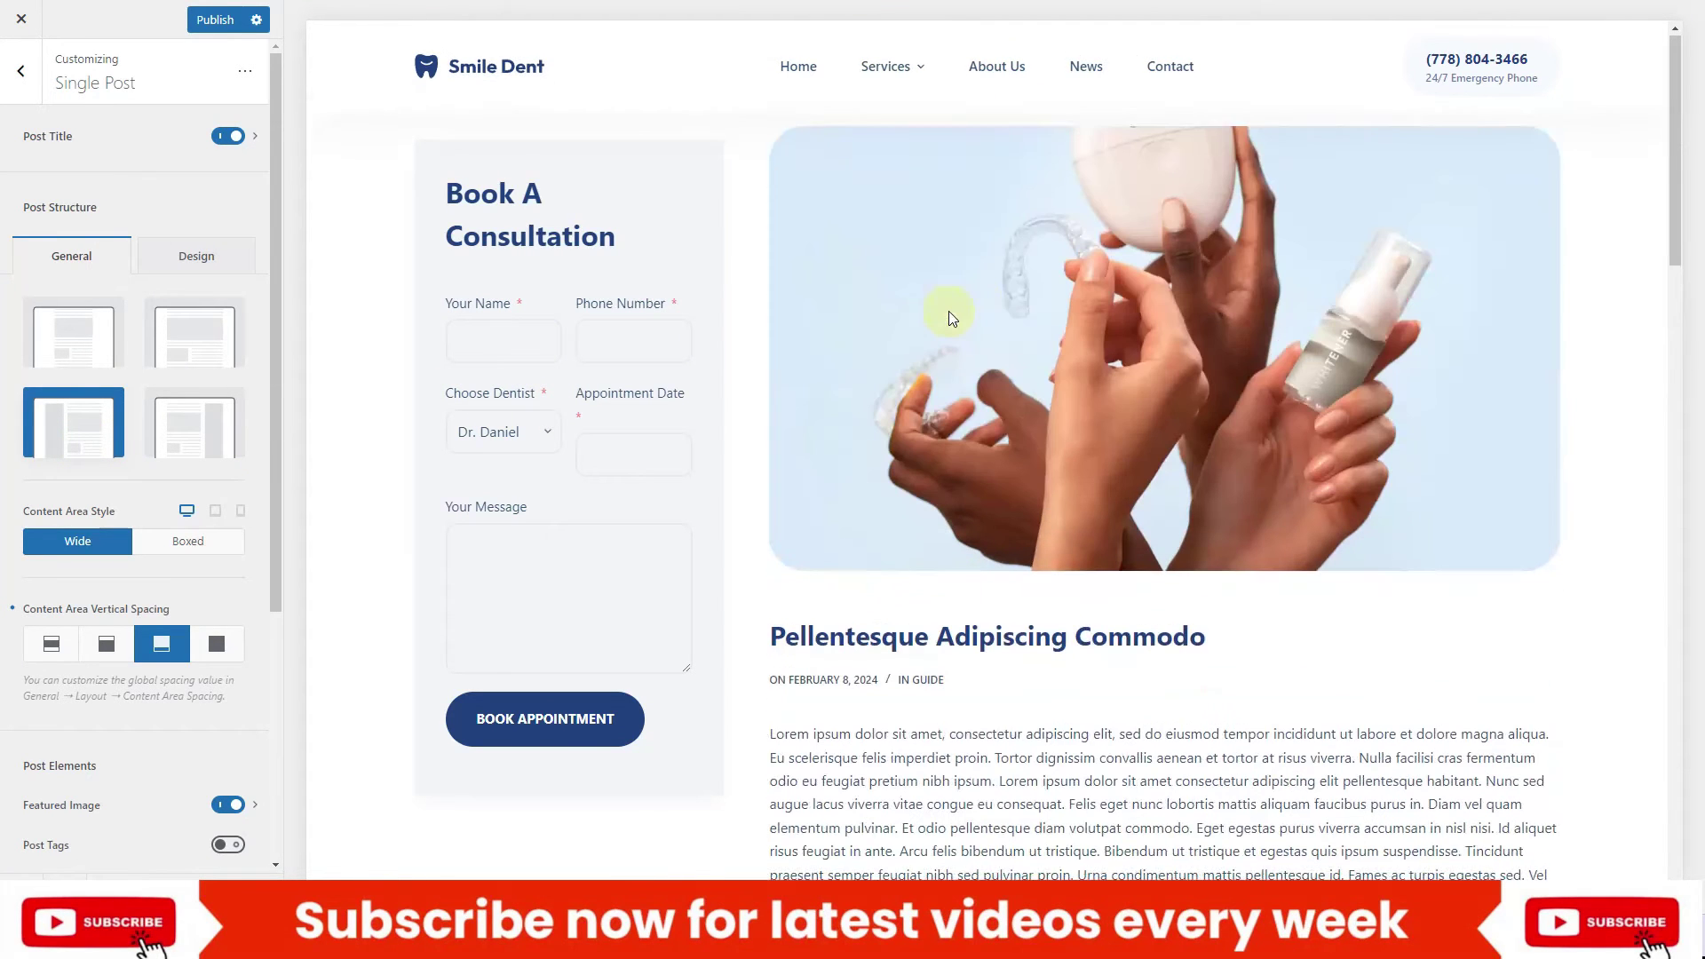
{"action": "scroll", "coordinate": [96, 539], "scroll_direction": "down", "scroll_amount": 4}
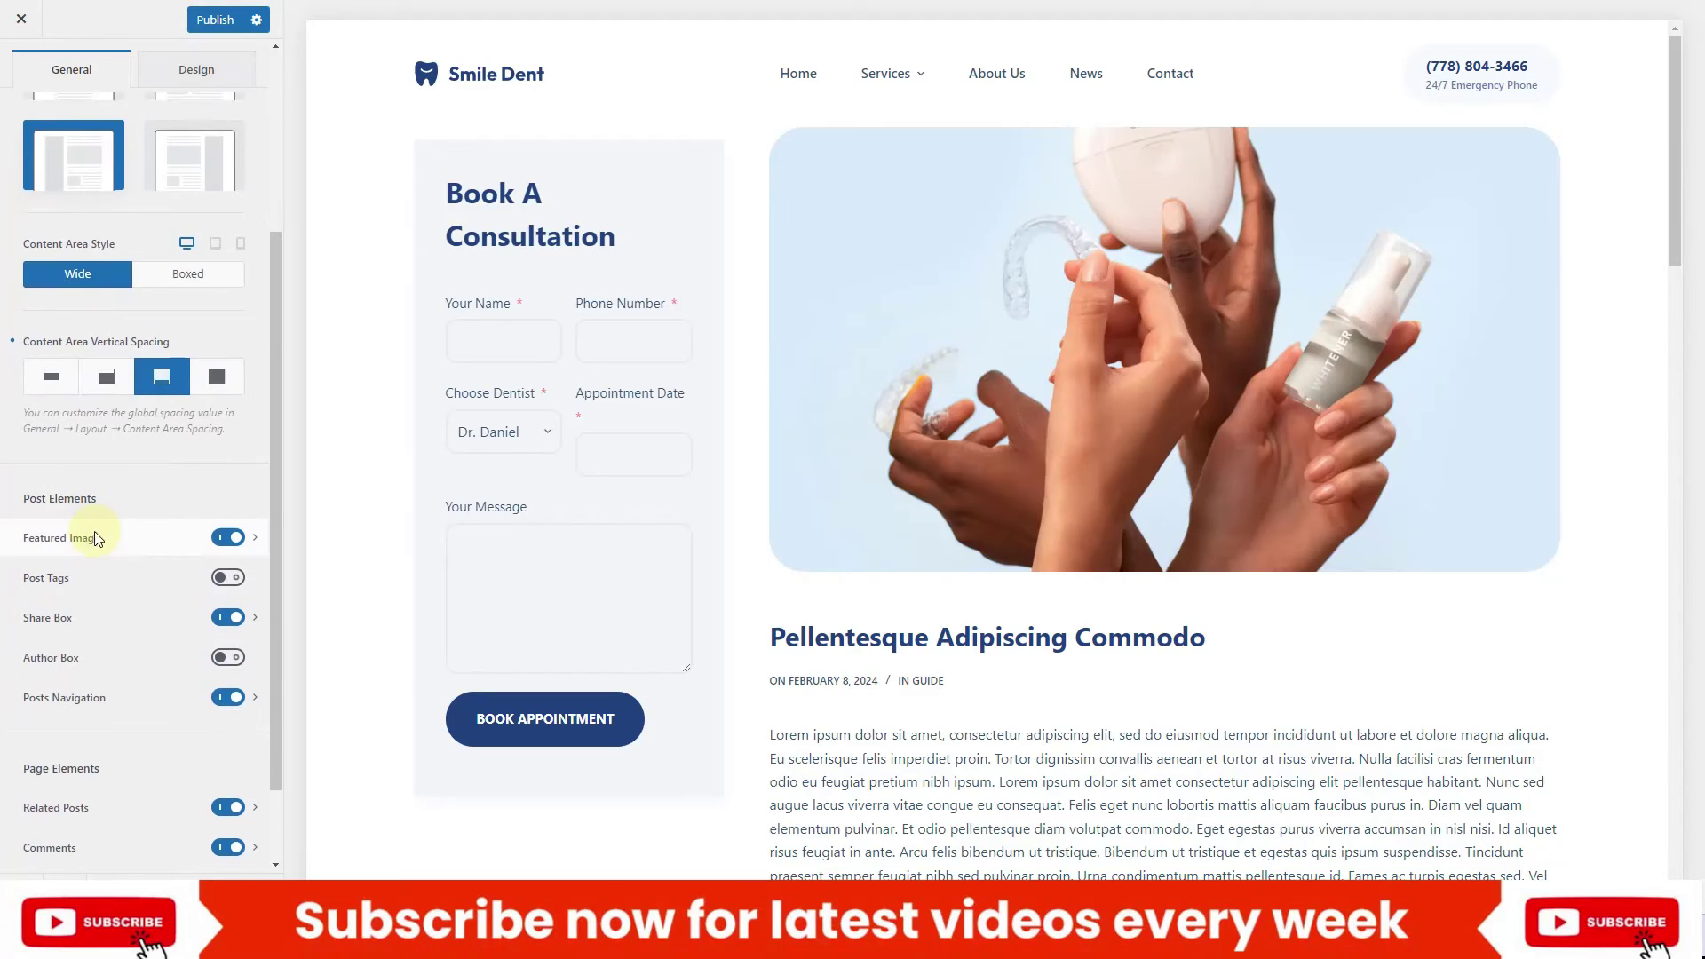
{"action": "scroll", "coordinate": [80, 409], "scroll_direction": "up", "scroll_amount": 5}
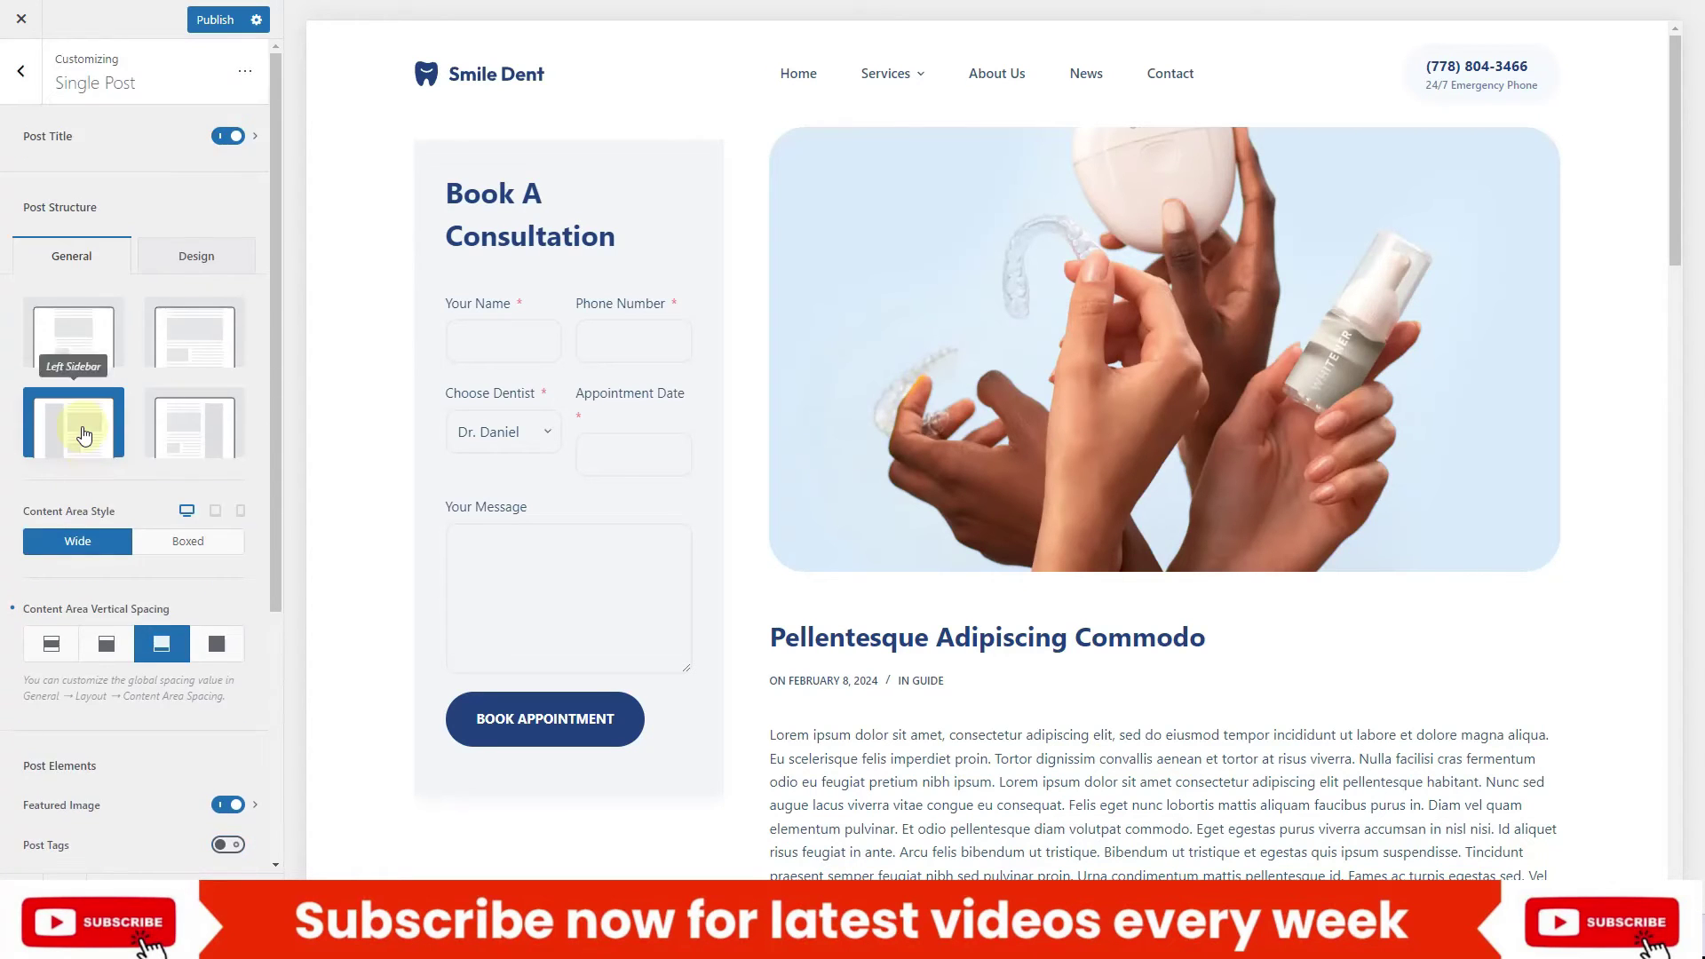
{"action": "scroll", "coordinate": [76, 429], "scroll_direction": "down", "scroll_amount": 4}
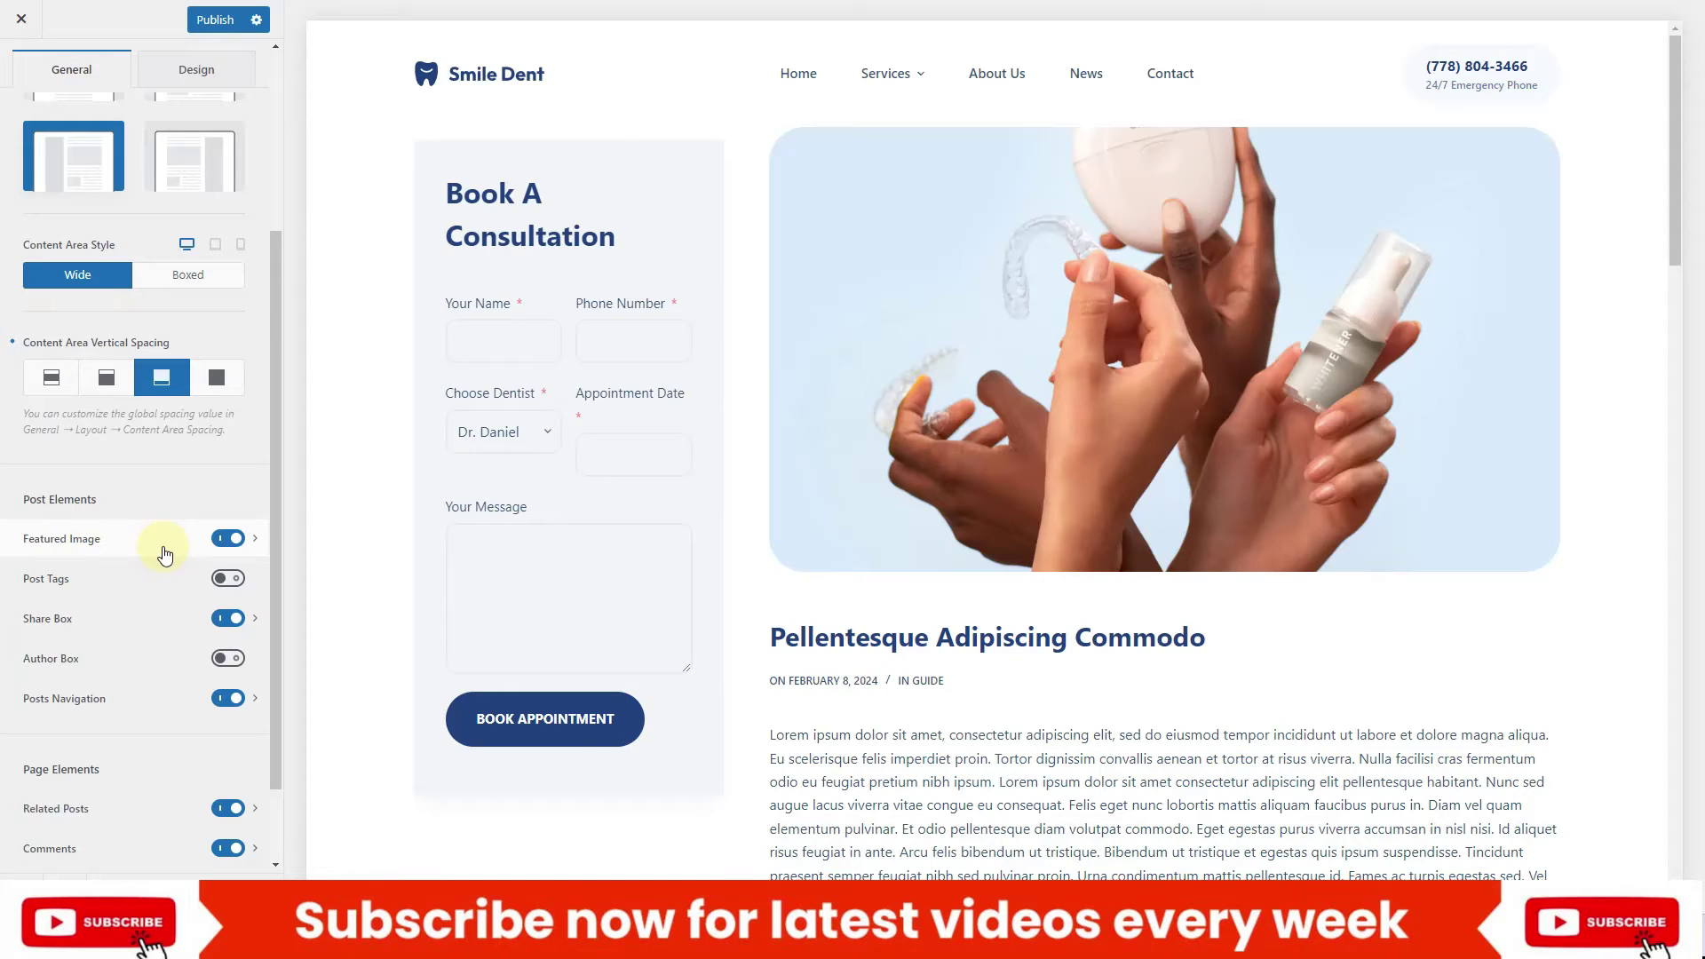
Test featured image options, keeping it above the title at 16:9 with video thumbnails off
{"action": "left_click", "coordinate": [256, 538]}
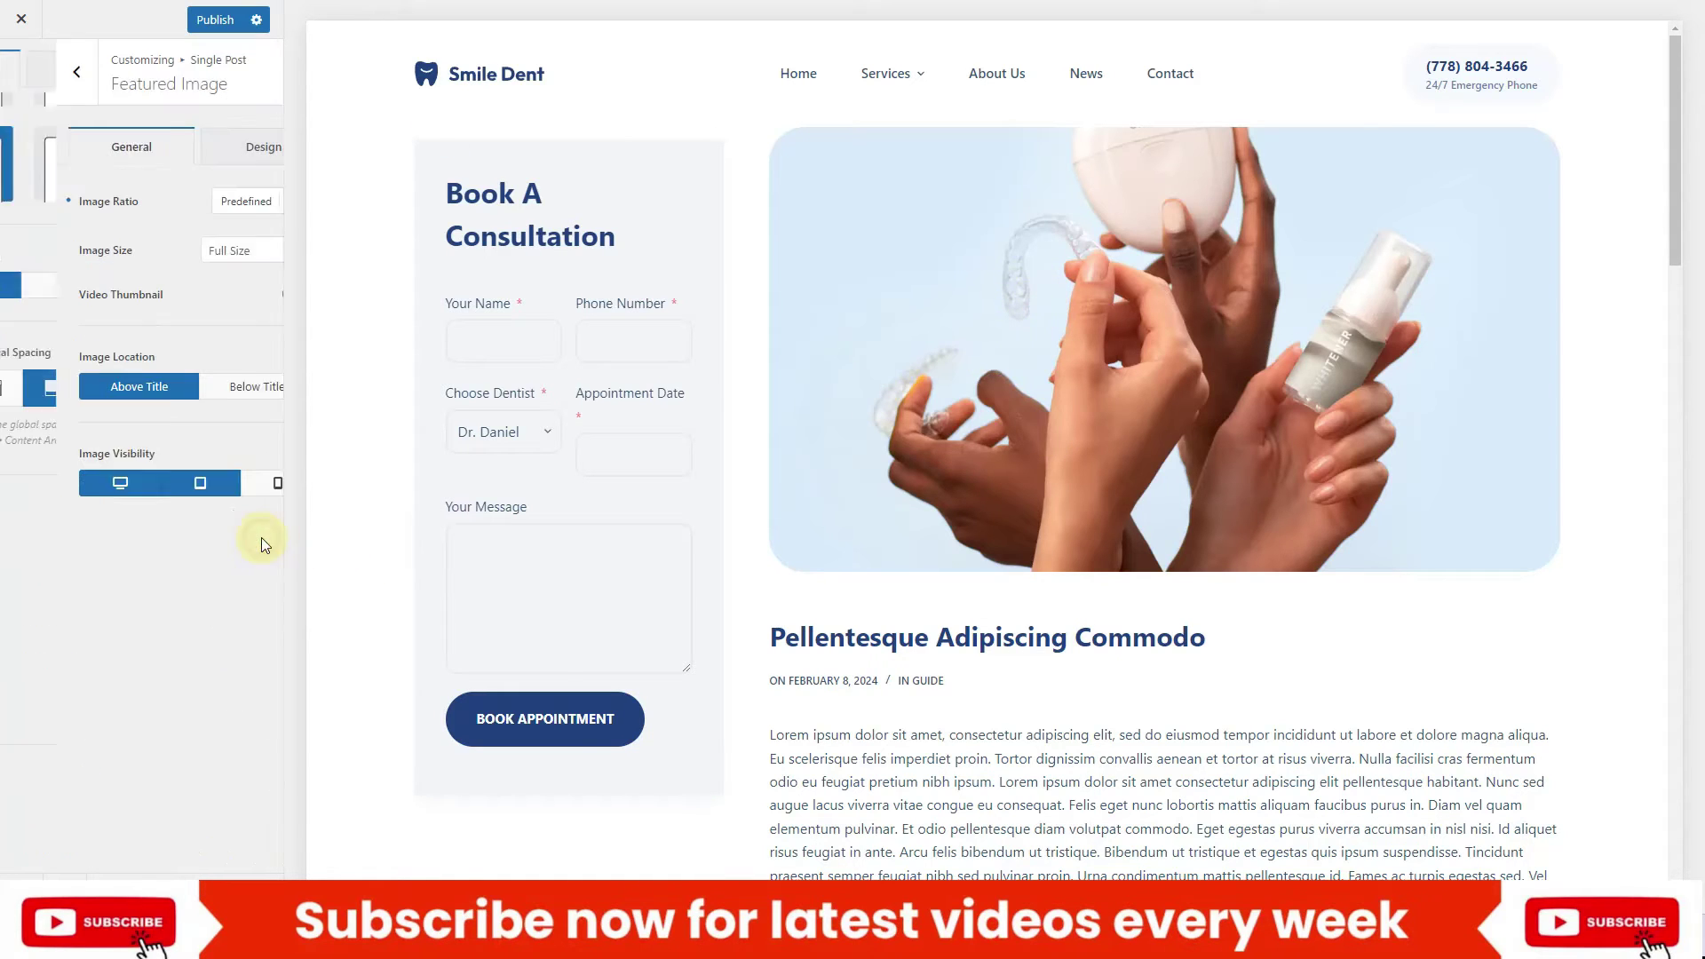
{"action": "left_click", "coordinate": [202, 201]}
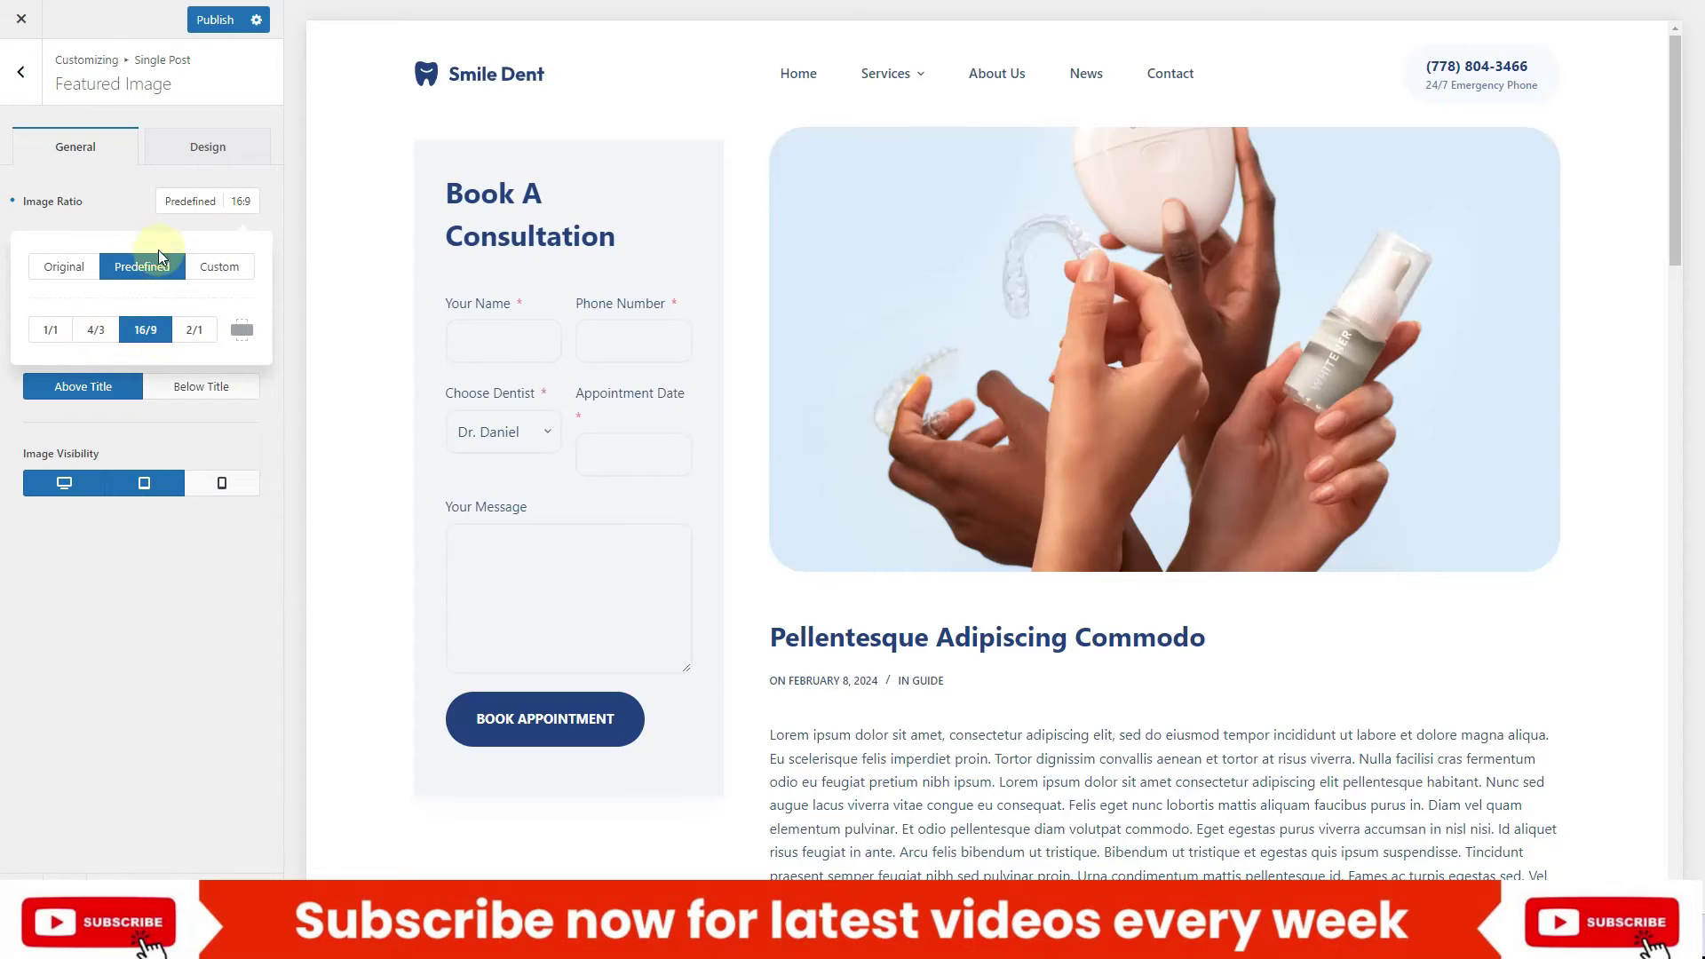
{"action": "left_click", "coordinate": [120, 218]}
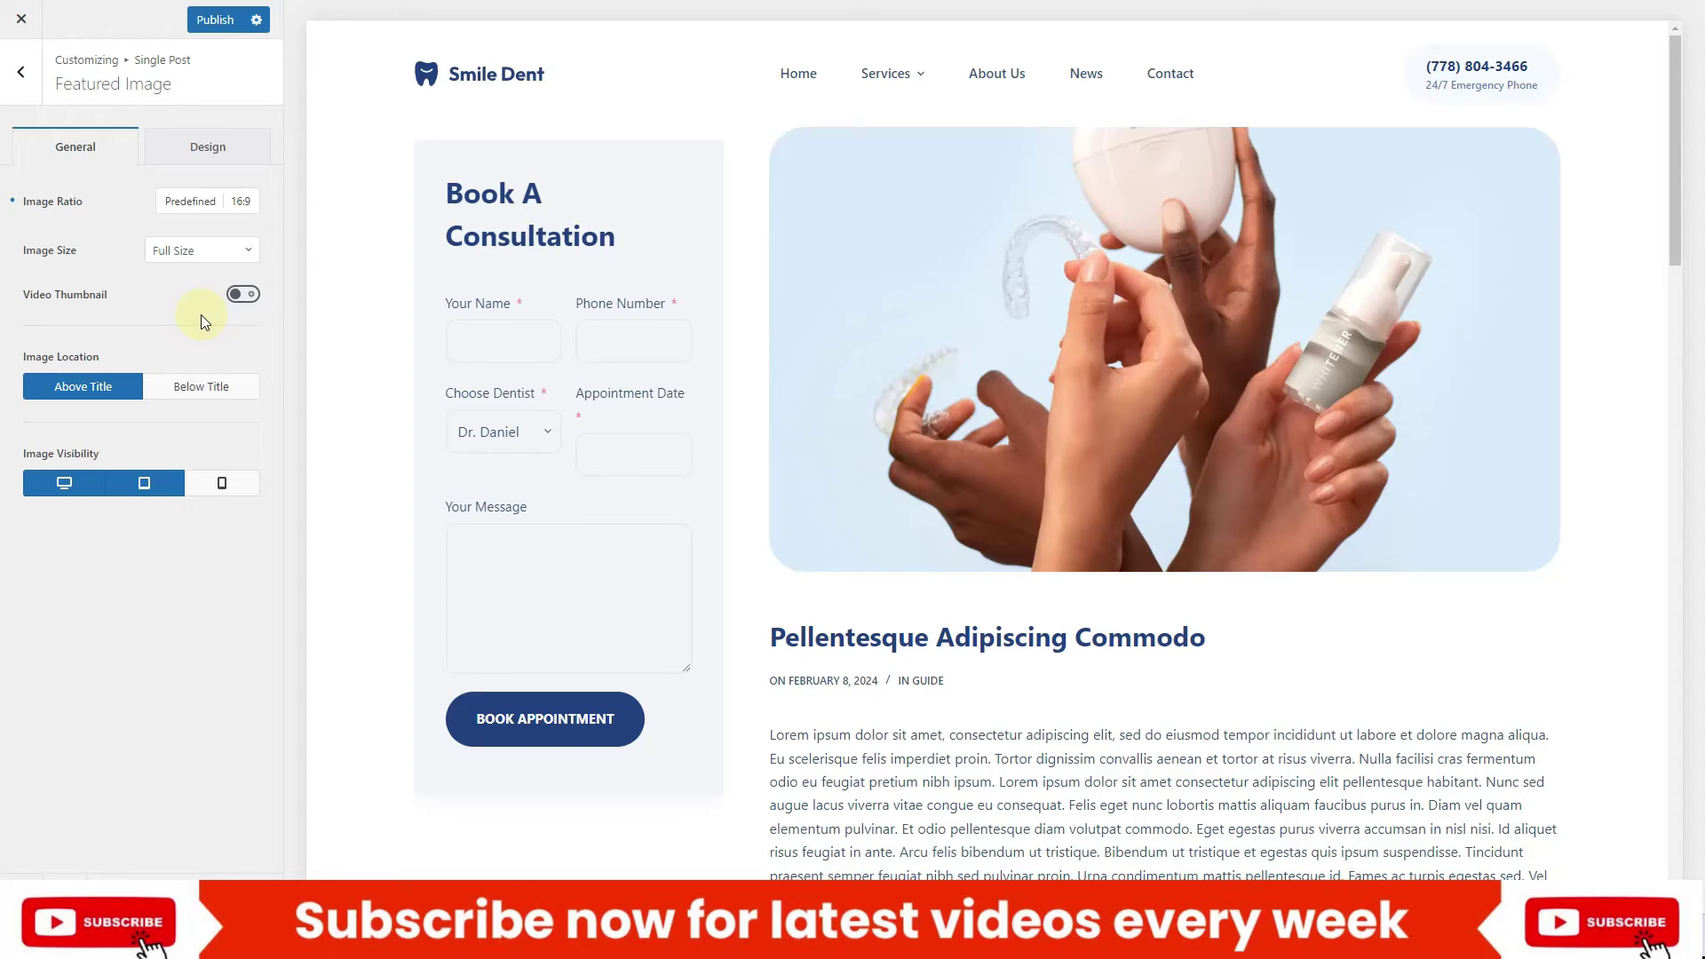
{"action": "left_click", "coordinate": [244, 297]}
{"action": "left_click", "coordinate": [244, 298]}
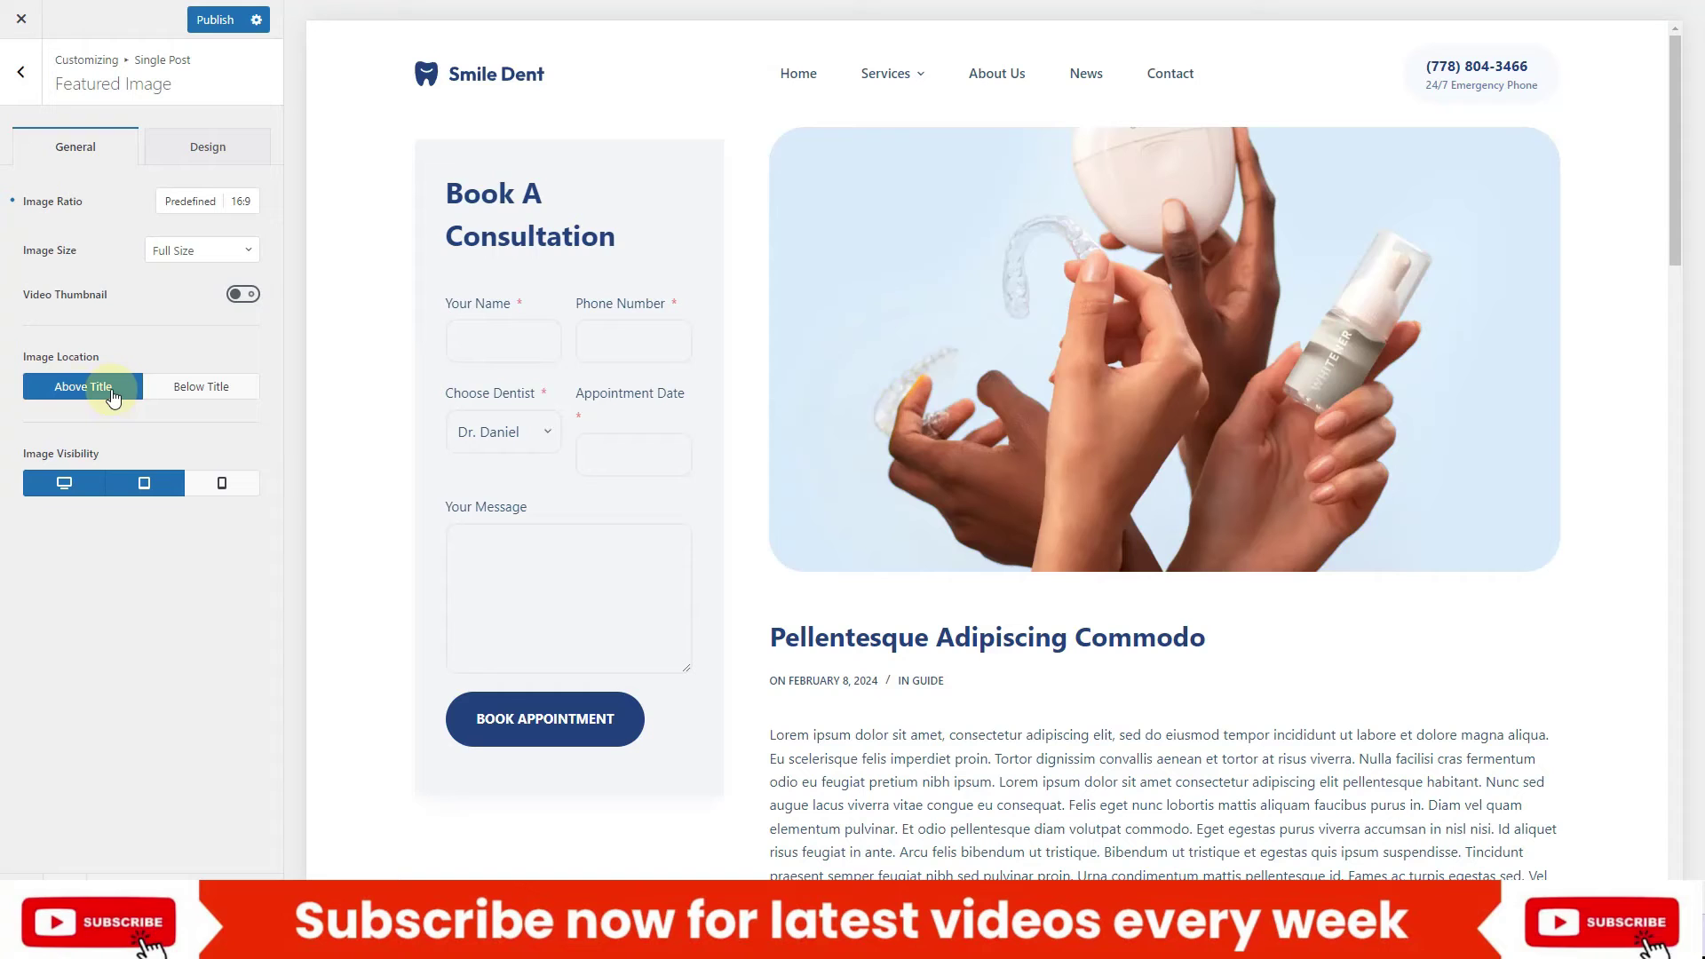
{"action": "left_click", "coordinate": [223, 402]}
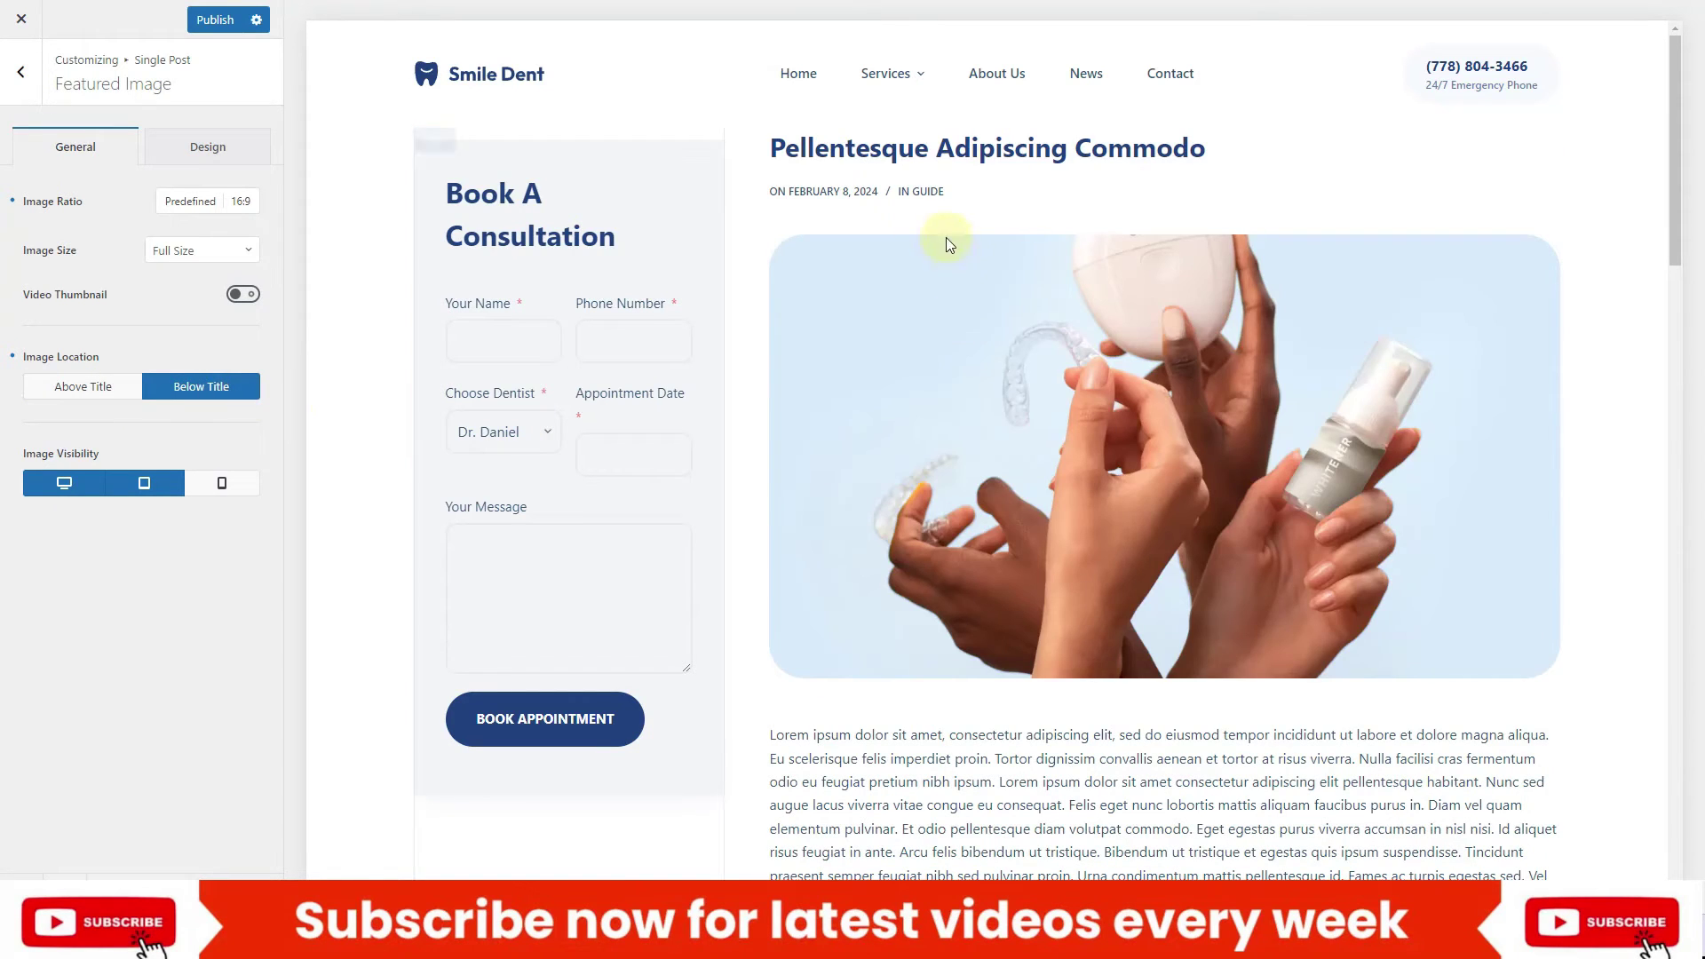
{"action": "left_click", "coordinate": [95, 391]}
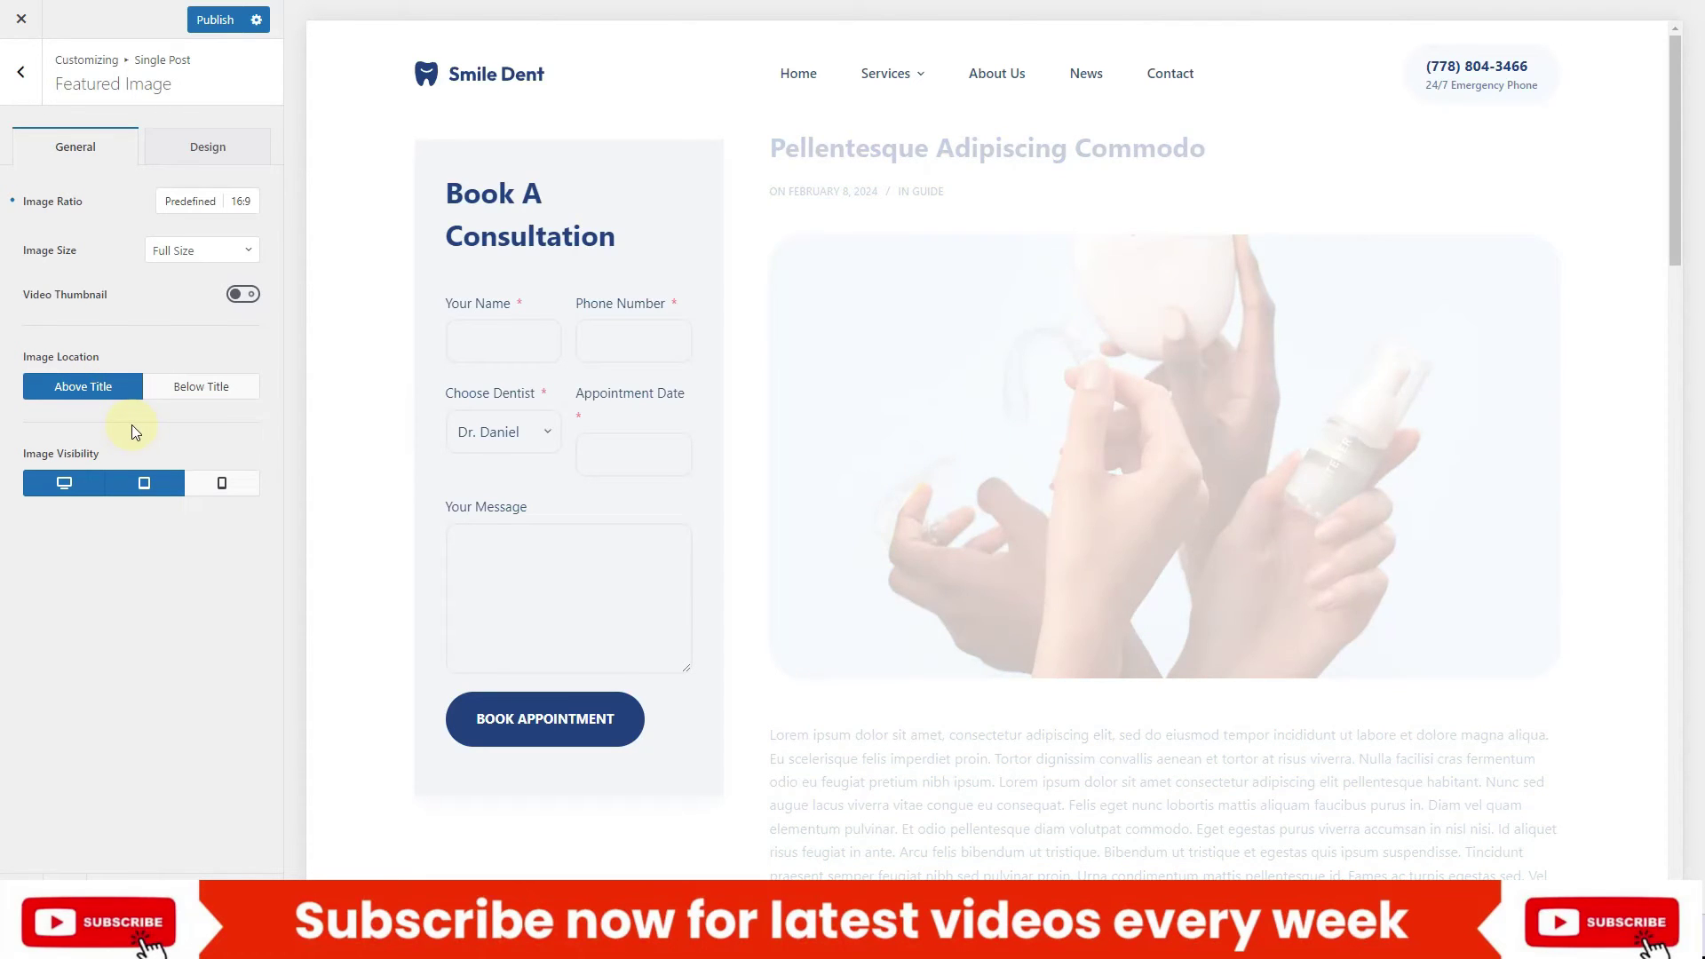
{"action": "left_click", "coordinate": [201, 149]}
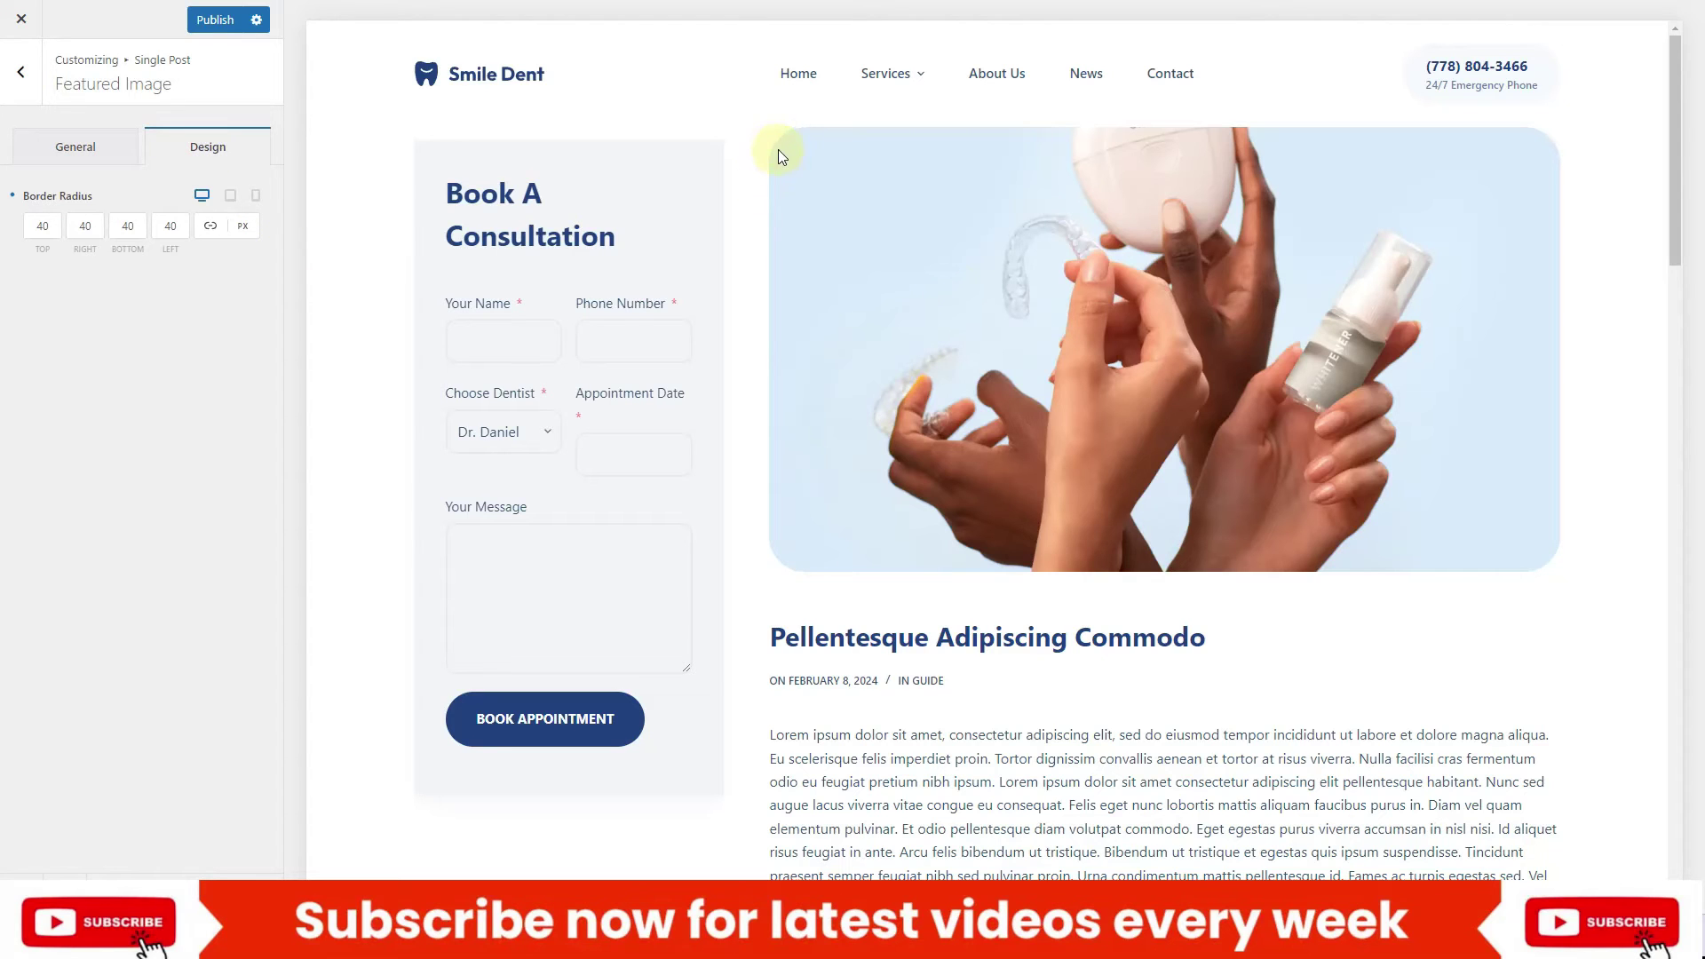
{"action": "left_click", "coordinate": [126, 160]}
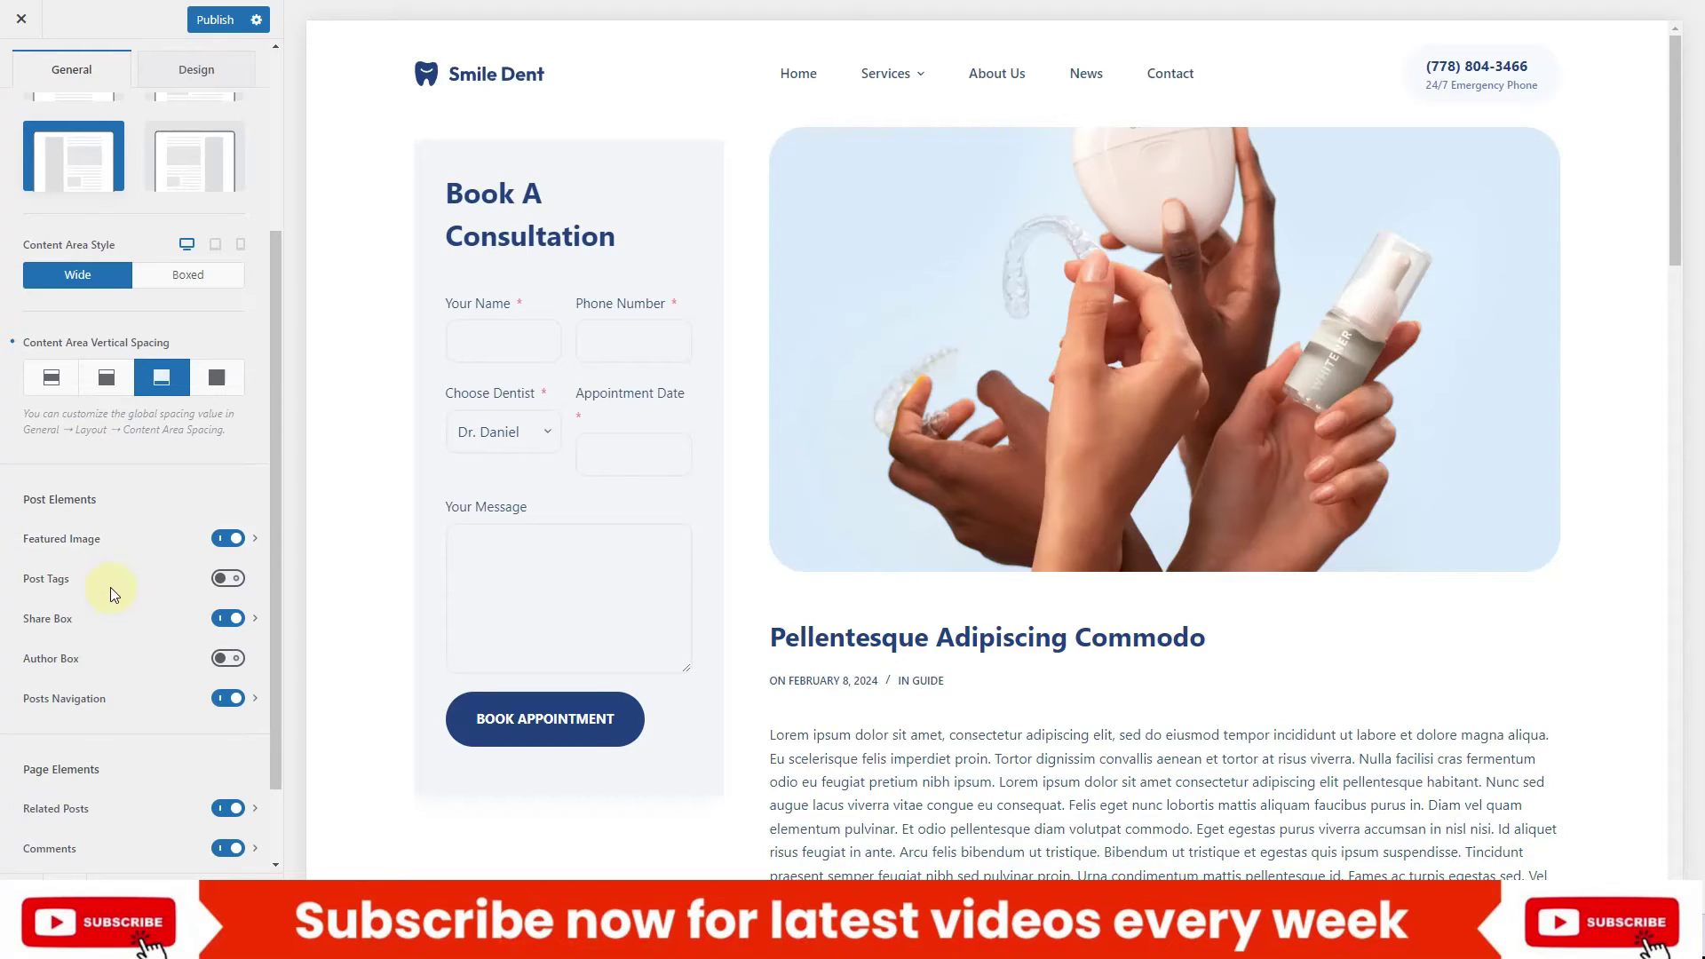
{"action": "left_click", "coordinate": [228, 581]}
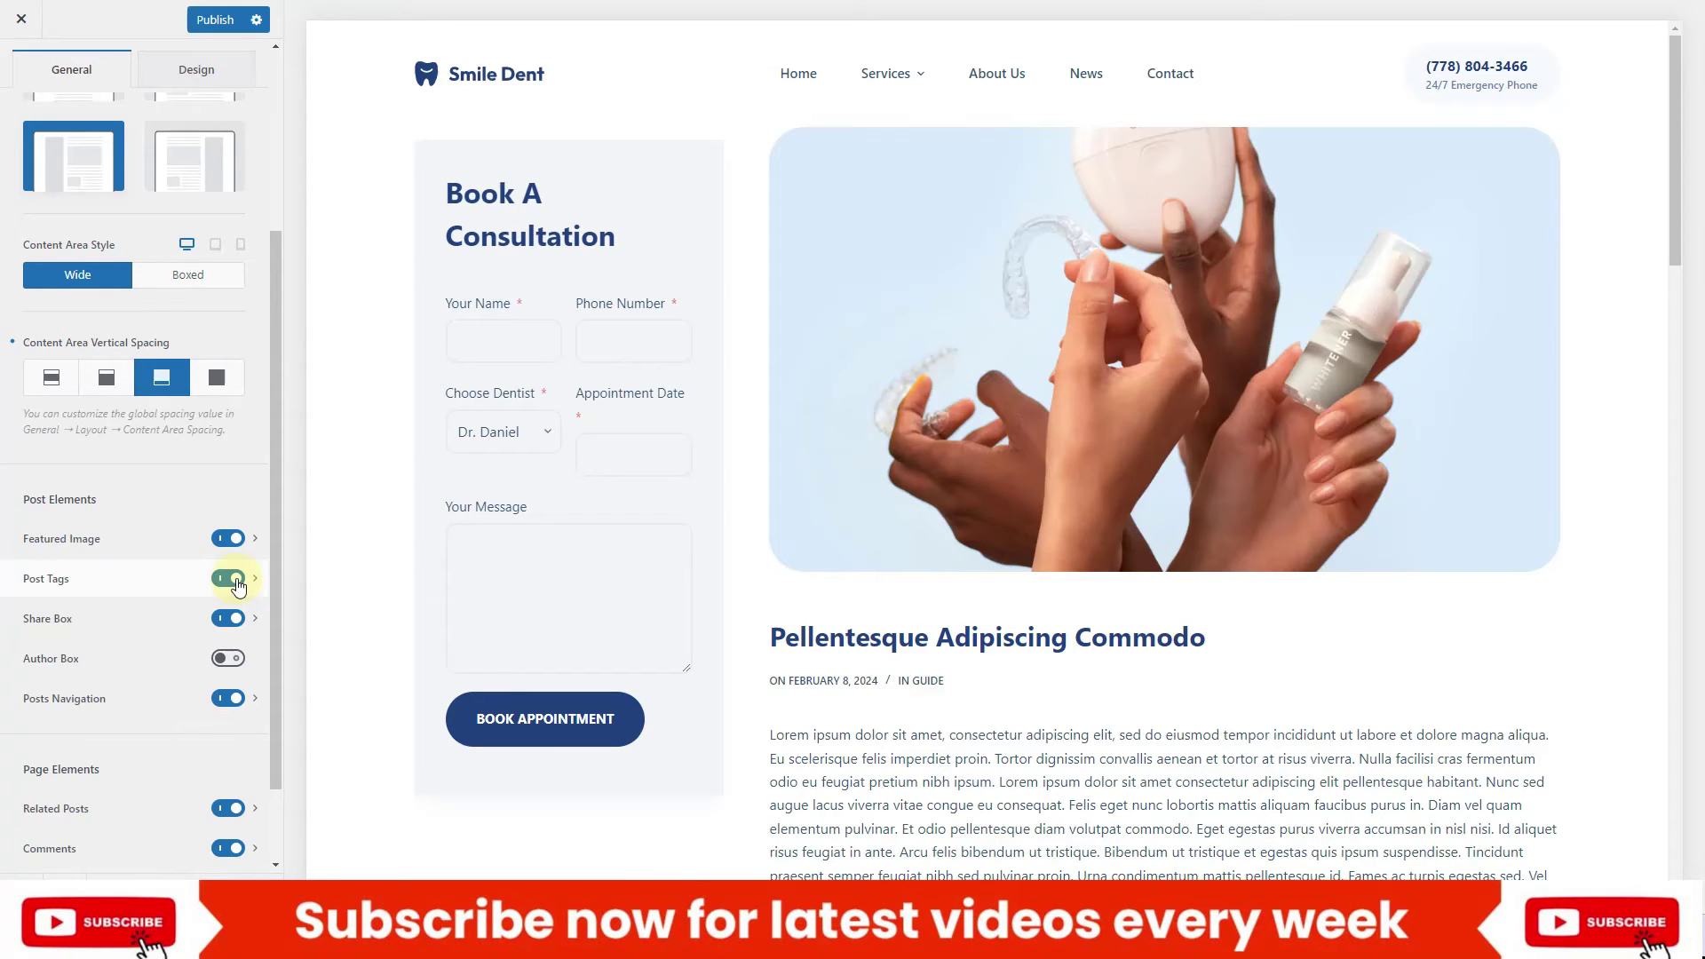
{"action": "left_click", "coordinate": [228, 580]}
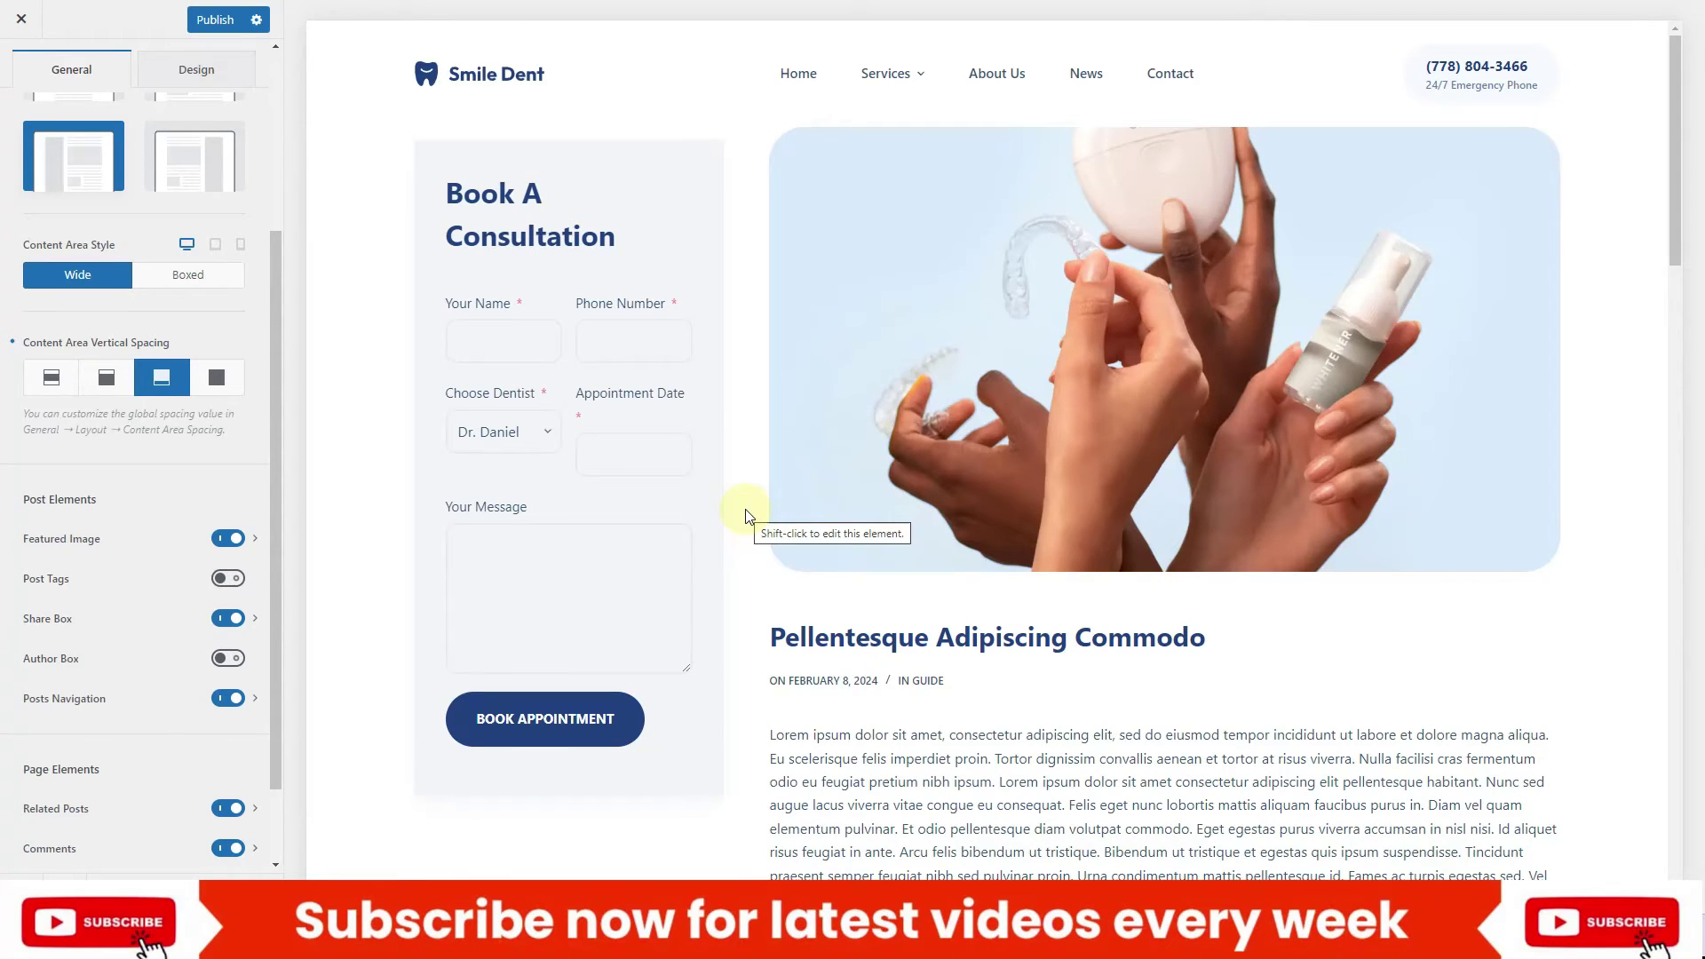
{"action": "scroll", "coordinate": [746, 517], "scroll_direction": "down", "scroll_amount": 2}
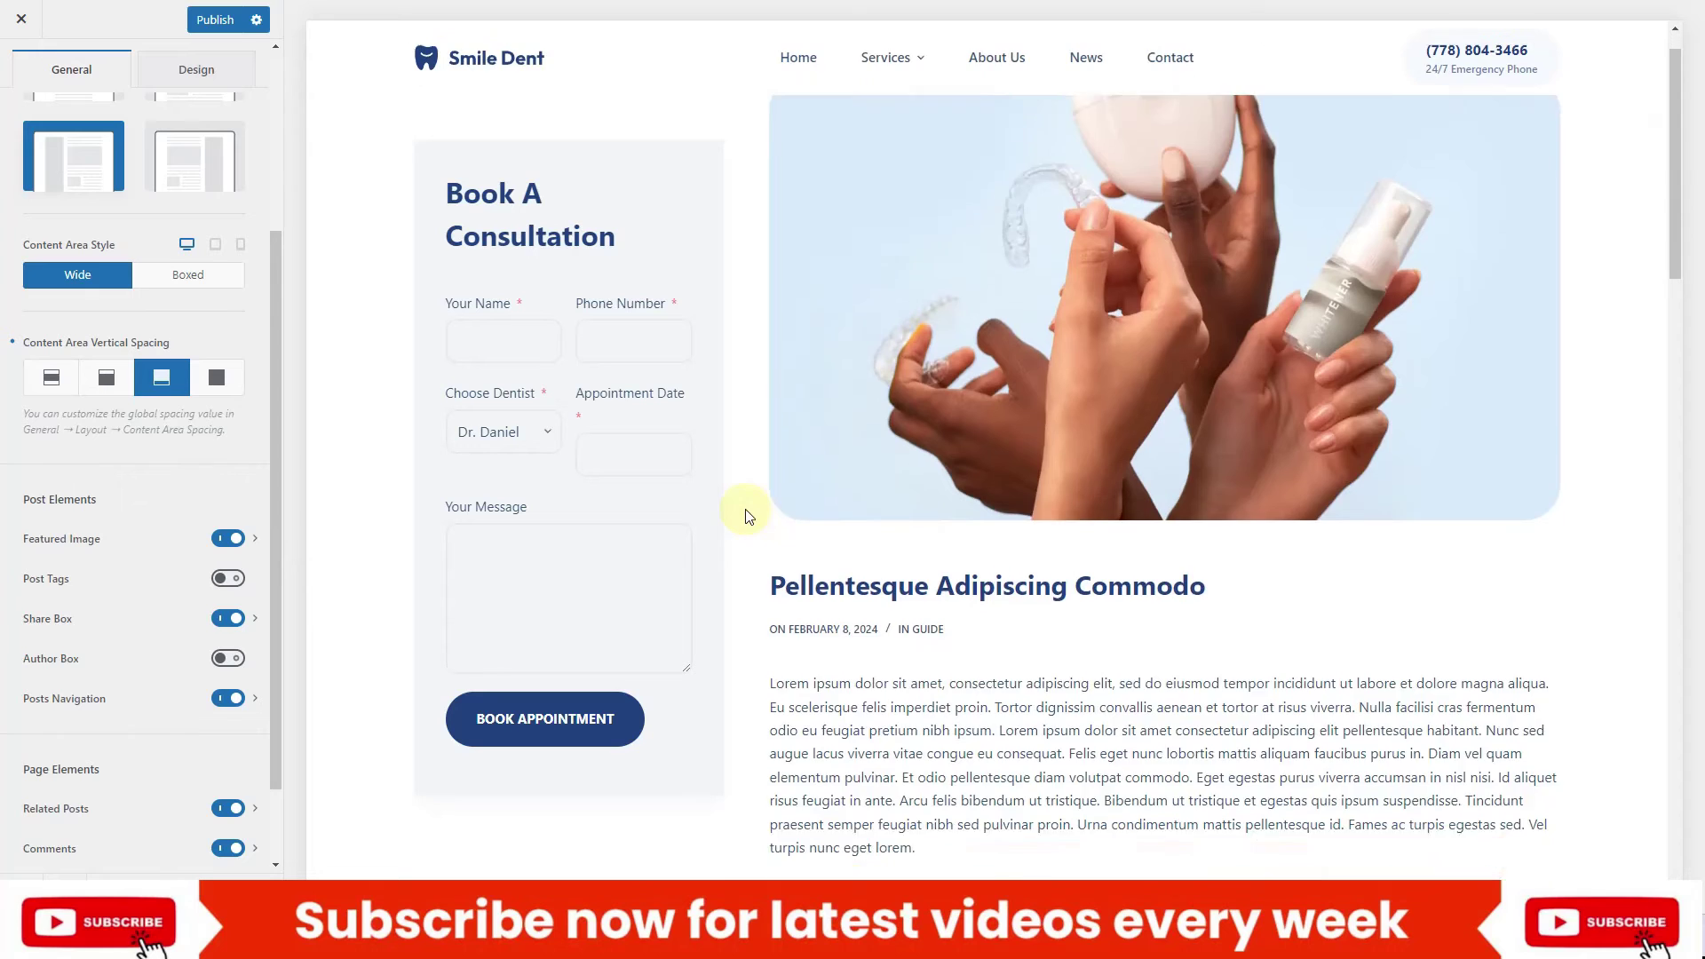
{"action": "scroll", "coordinate": [1209, 562], "scroll_direction": "down", "scroll_amount": 6}
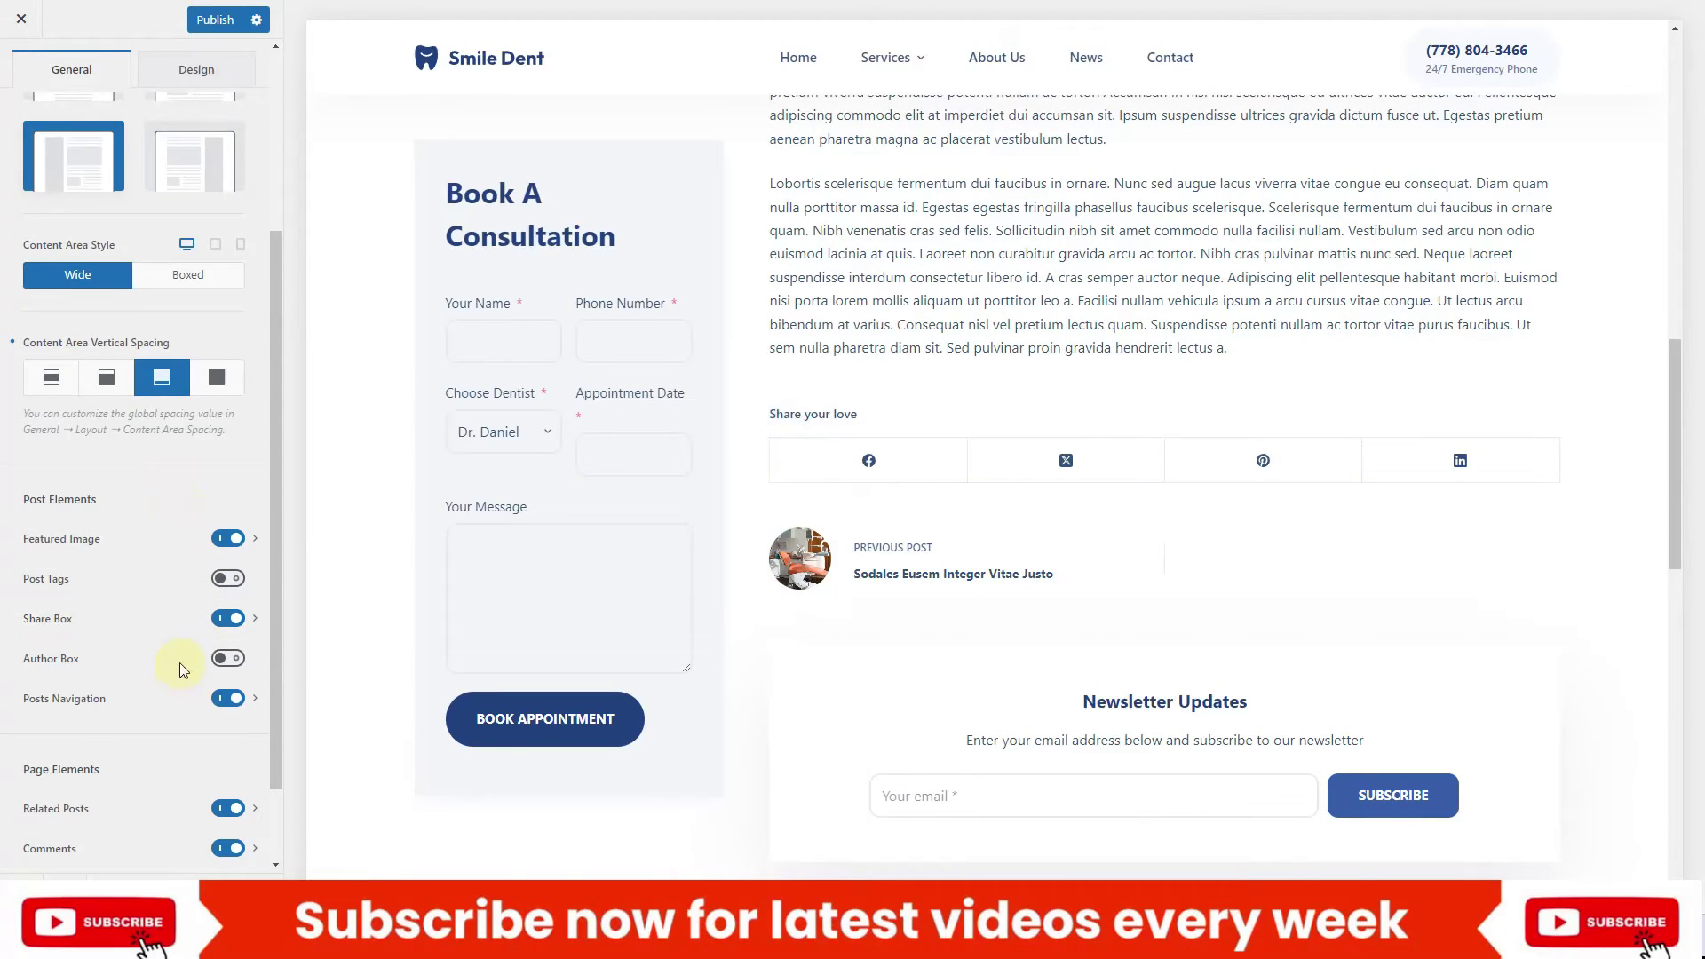
Compare share box Type 2 with Type 1, keeping Type 1
{"action": "left_click", "coordinate": [250, 620]}
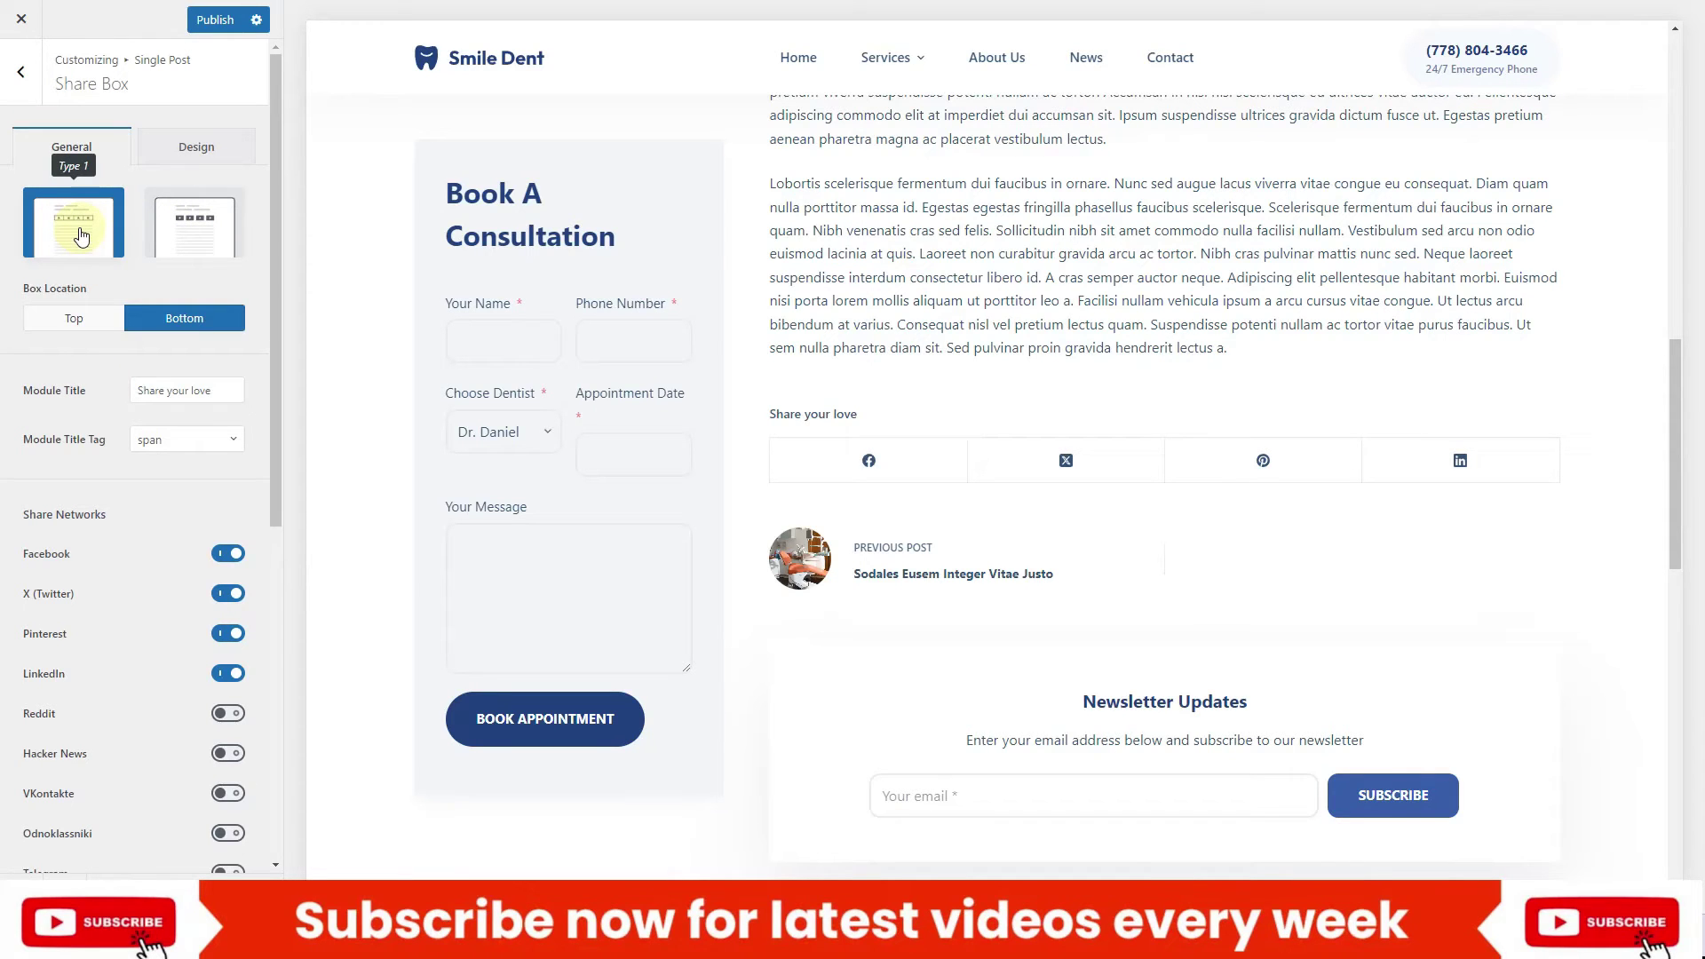
{"action": "left_click", "coordinate": [182, 226]}
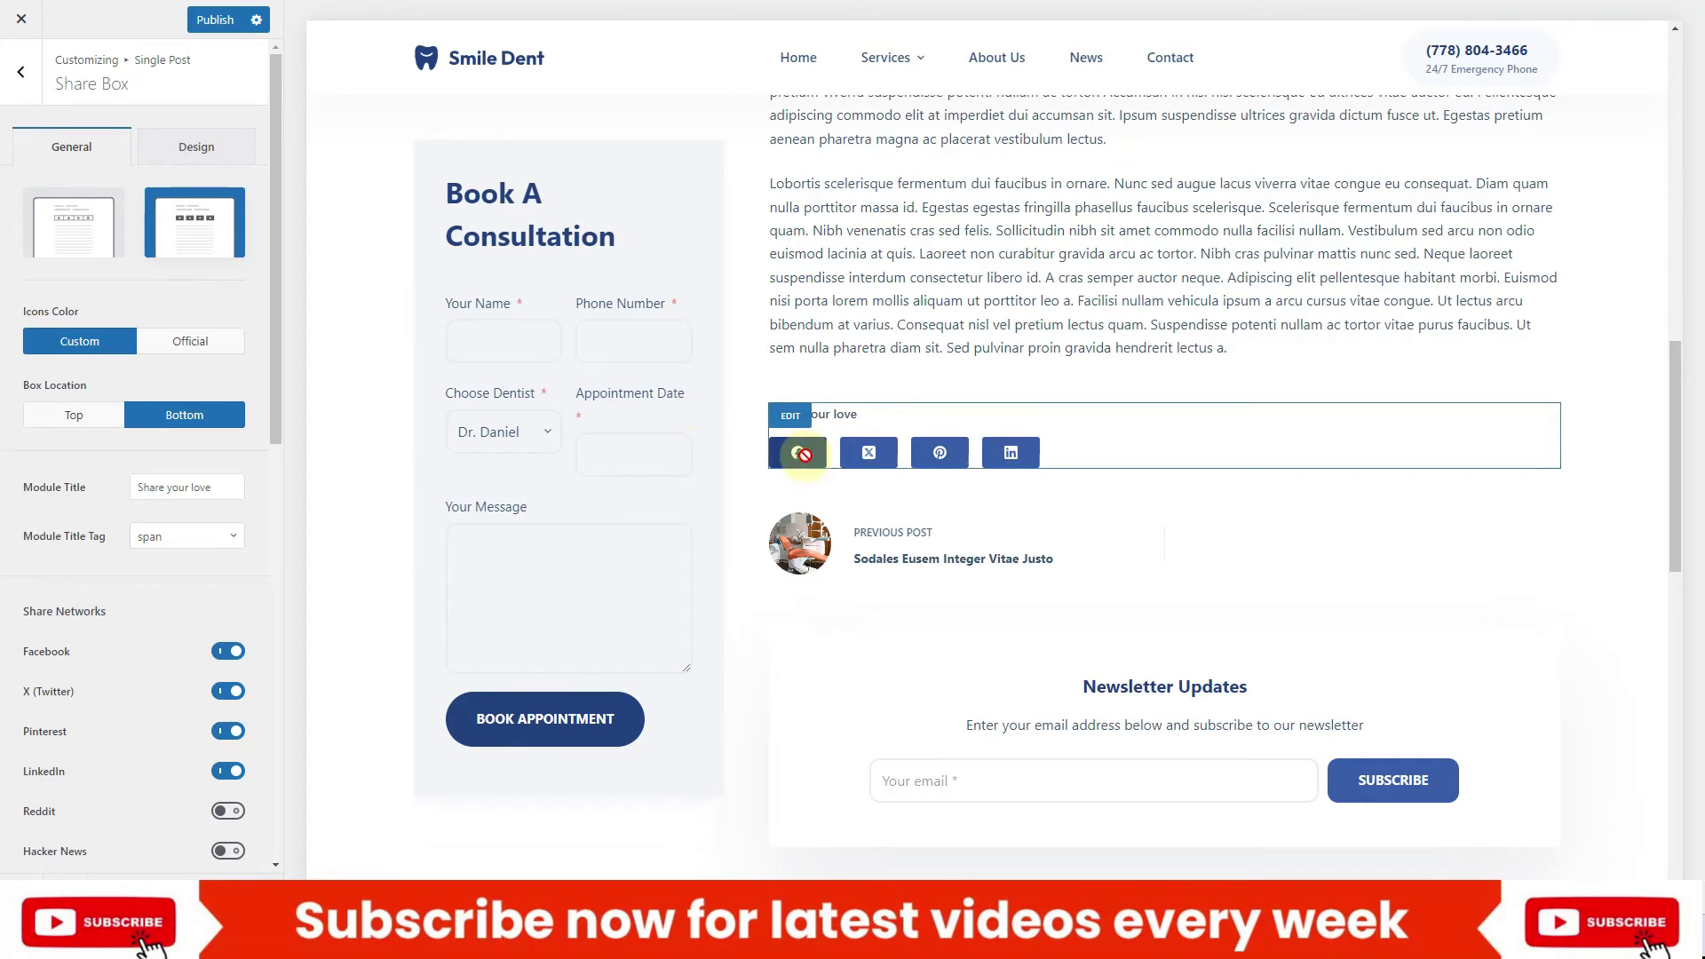
{"action": "left_click", "coordinate": [81, 232]}
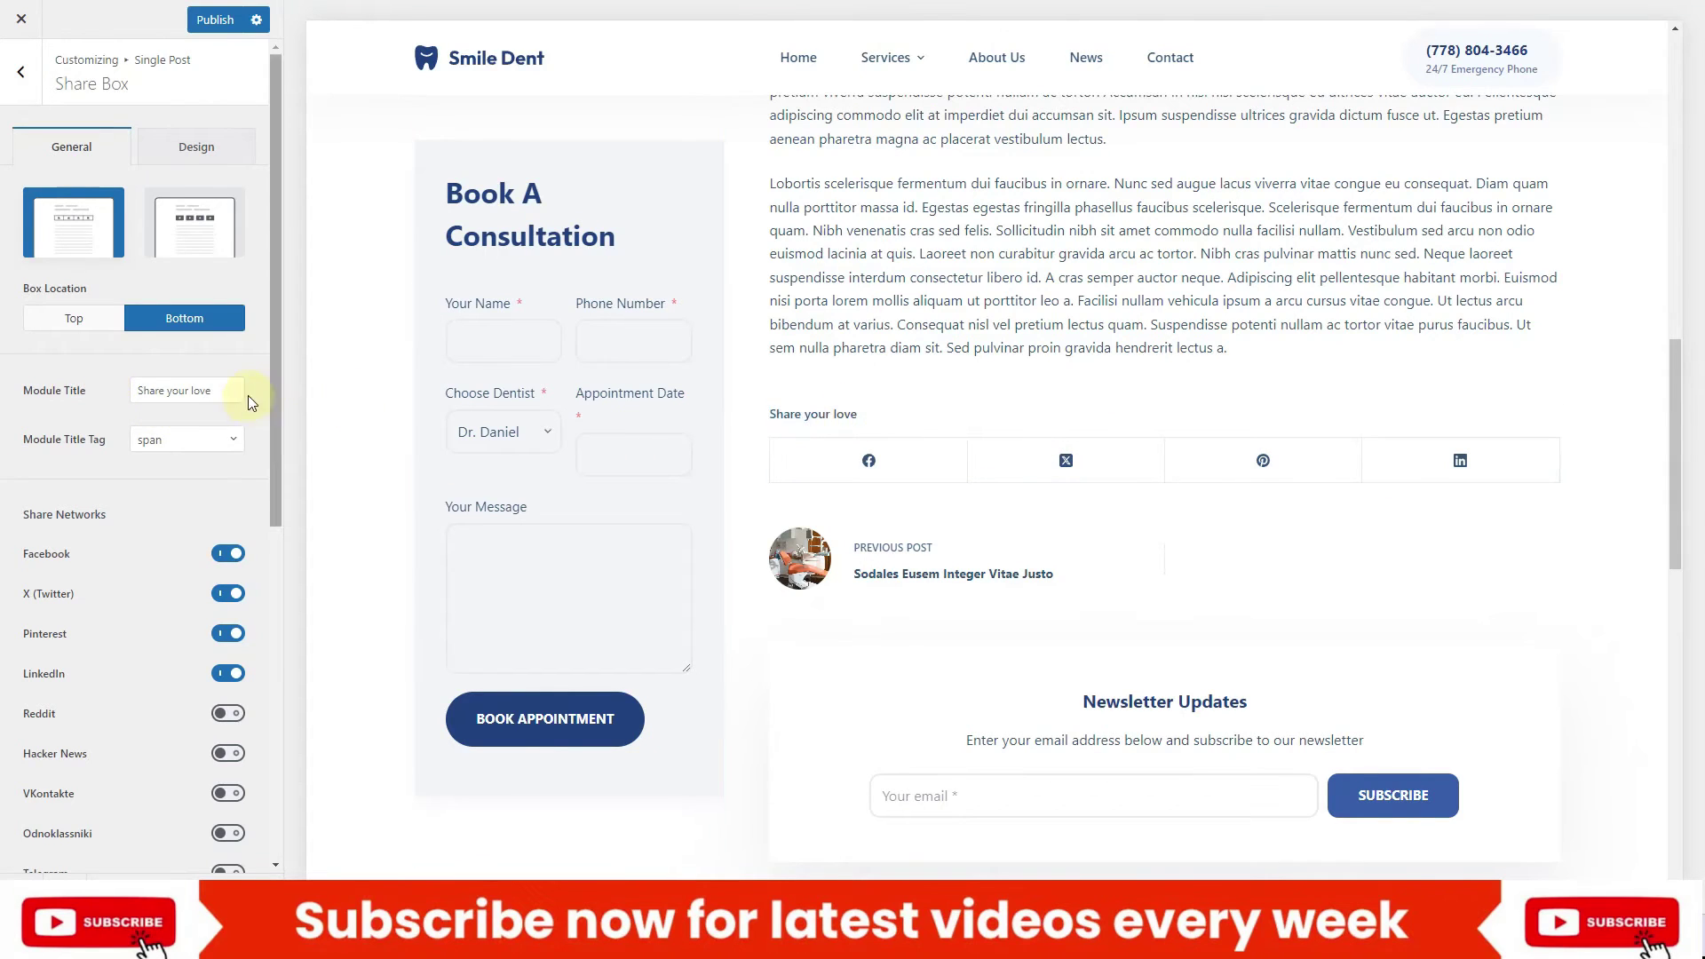
{"action": "left_click_drag", "start_coordinate": [228, 391], "coordinate": [119, 390]}
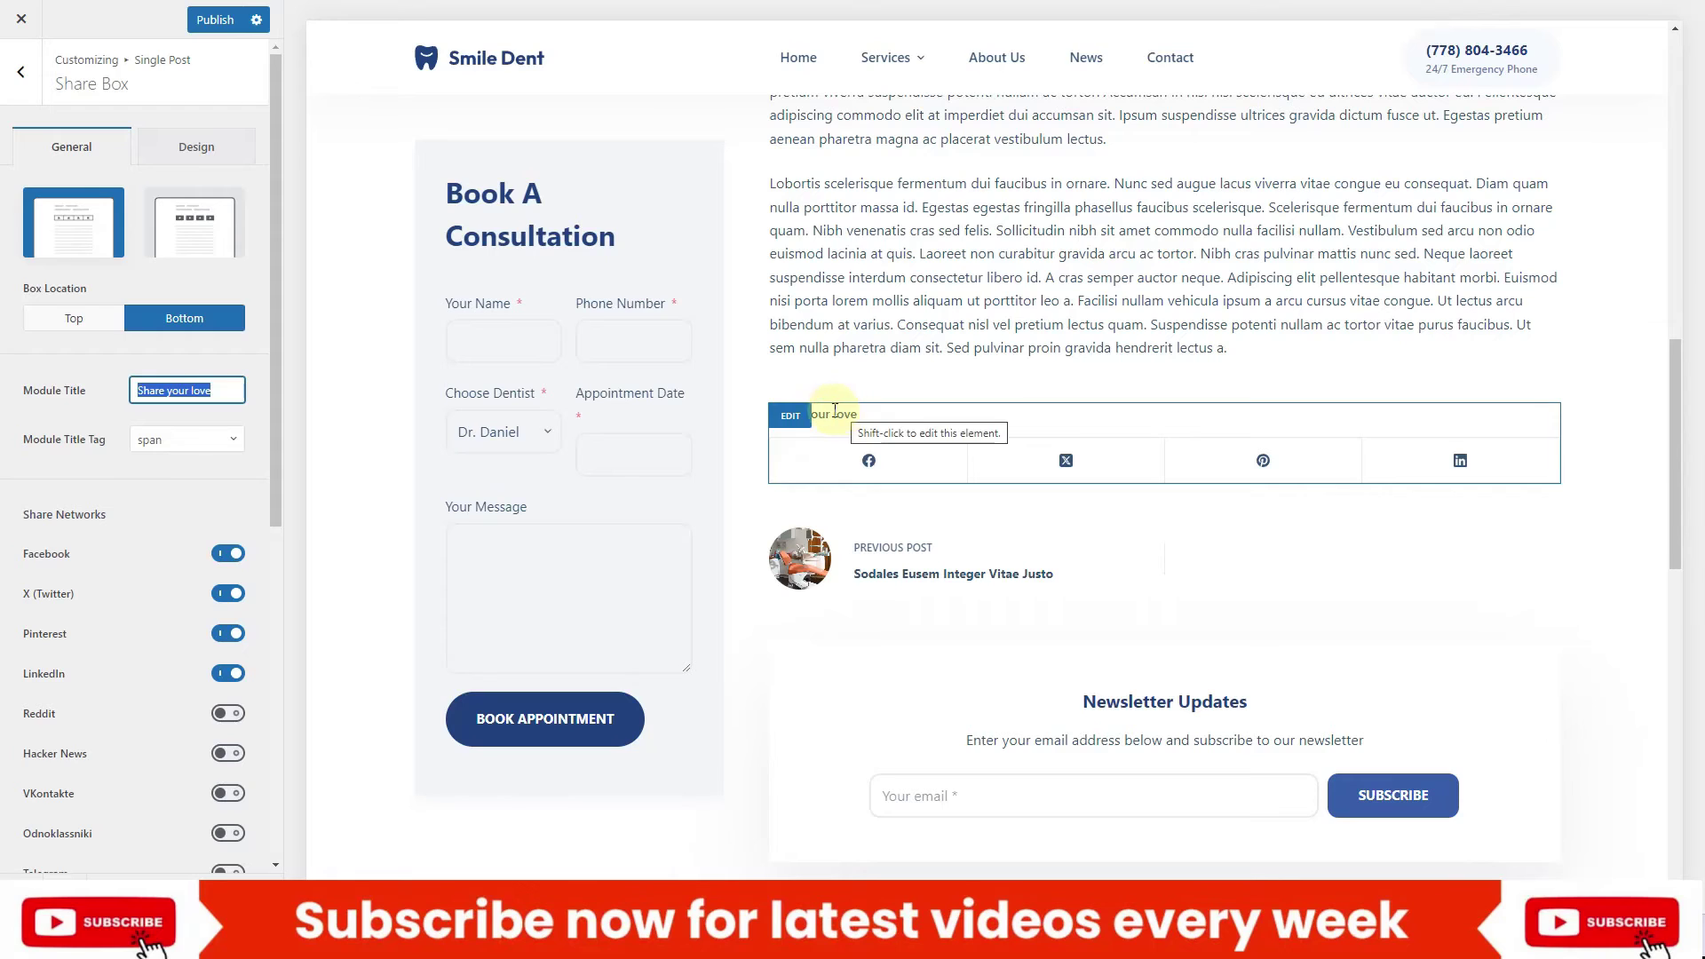
Add WhatsApp and Email to the share box networks
{"action": "scroll", "coordinate": [115, 477], "scroll_direction": "down", "scroll_amount": 3}
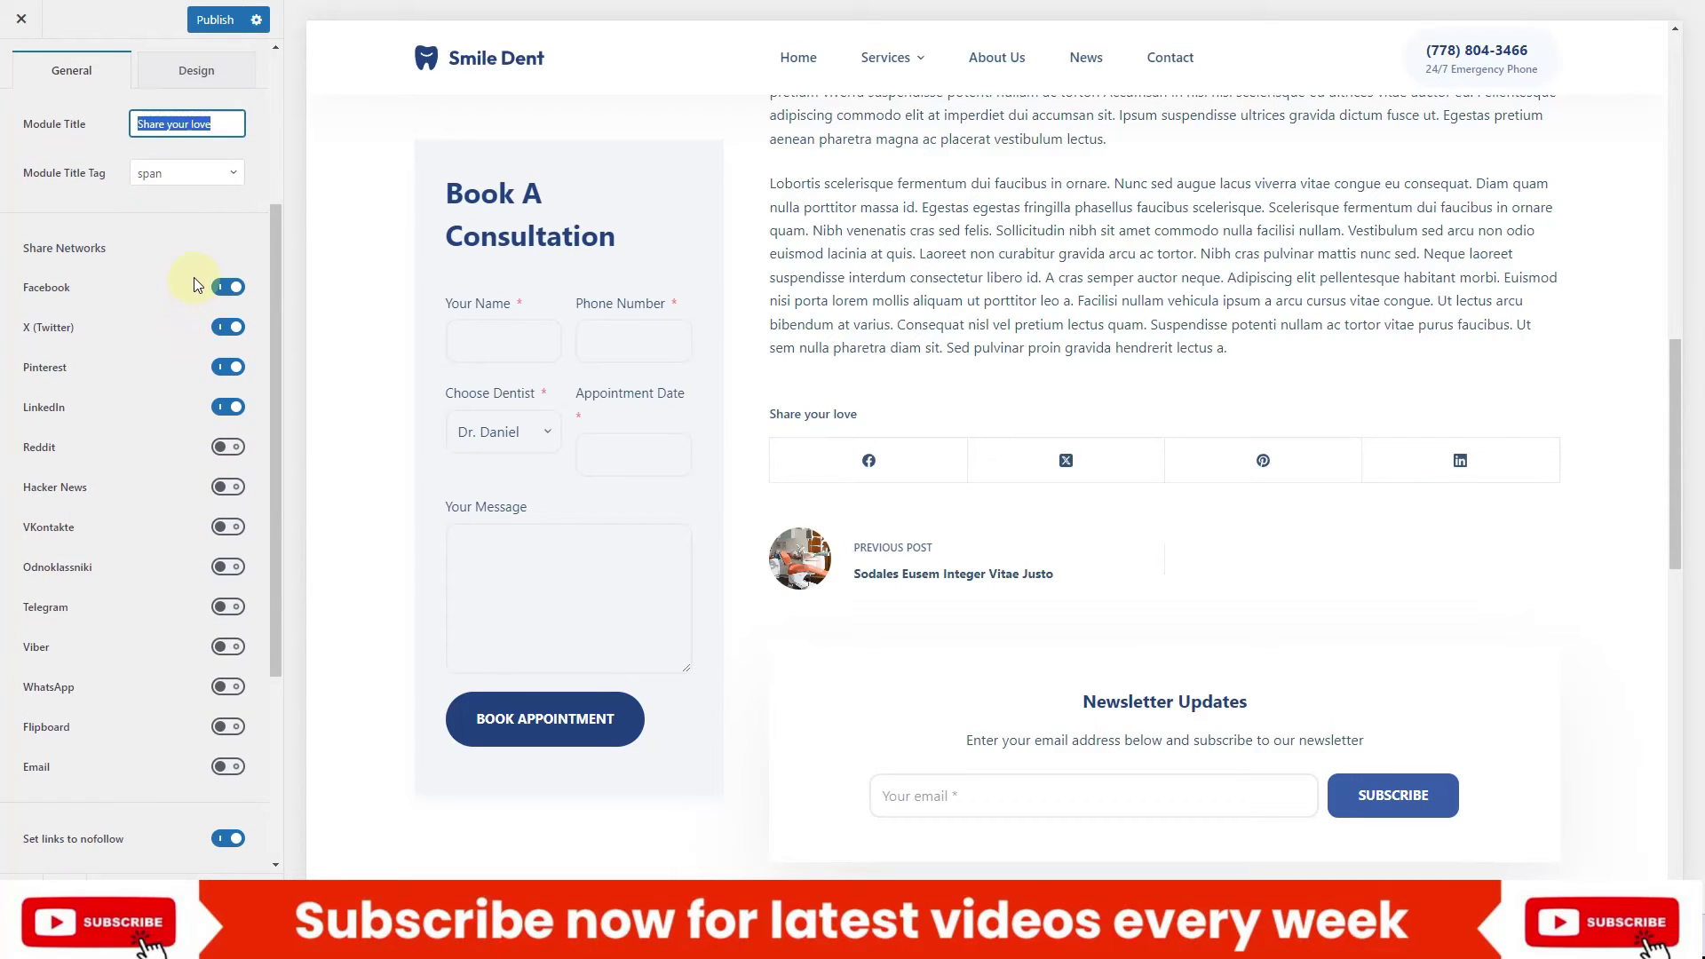
{"action": "scroll", "coordinate": [180, 647], "scroll_direction": "down", "scroll_amount": 3}
{"action": "scroll", "coordinate": [200, 509], "scroll_direction": "up", "scroll_amount": 1}
{"action": "left_click", "coordinate": [224, 509]}
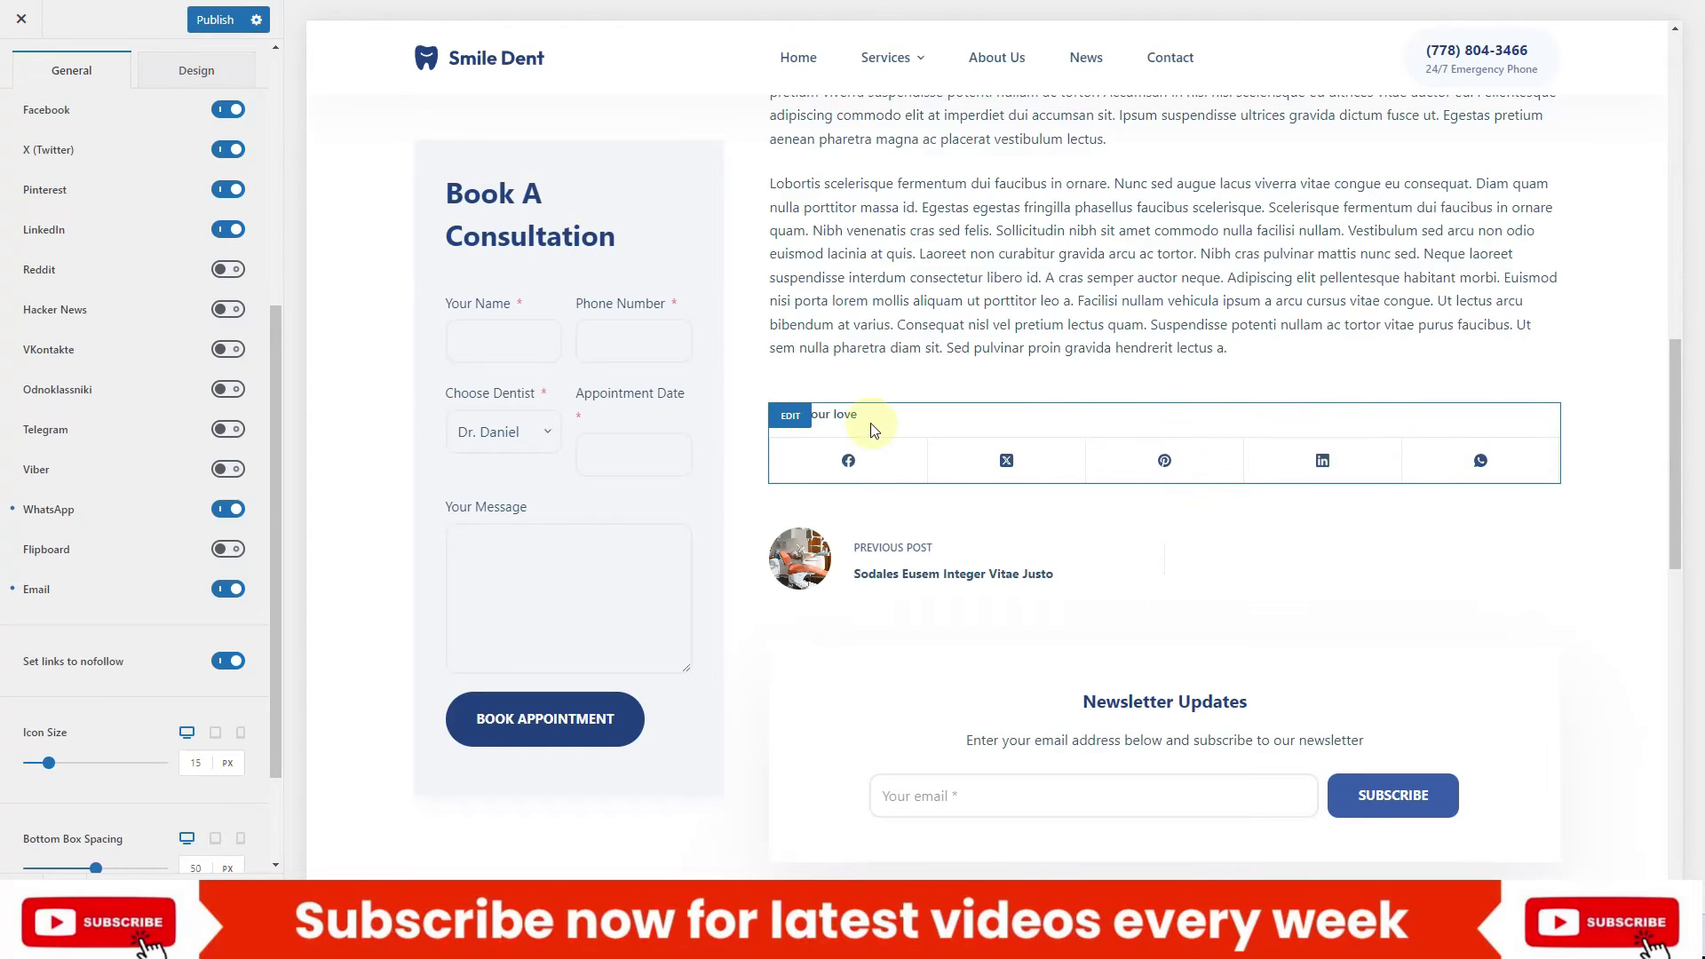
{"action": "scroll", "coordinate": [107, 533], "scroll_direction": "down", "scroll_amount": 2}
{"action": "left_click", "coordinate": [1228, 420]}
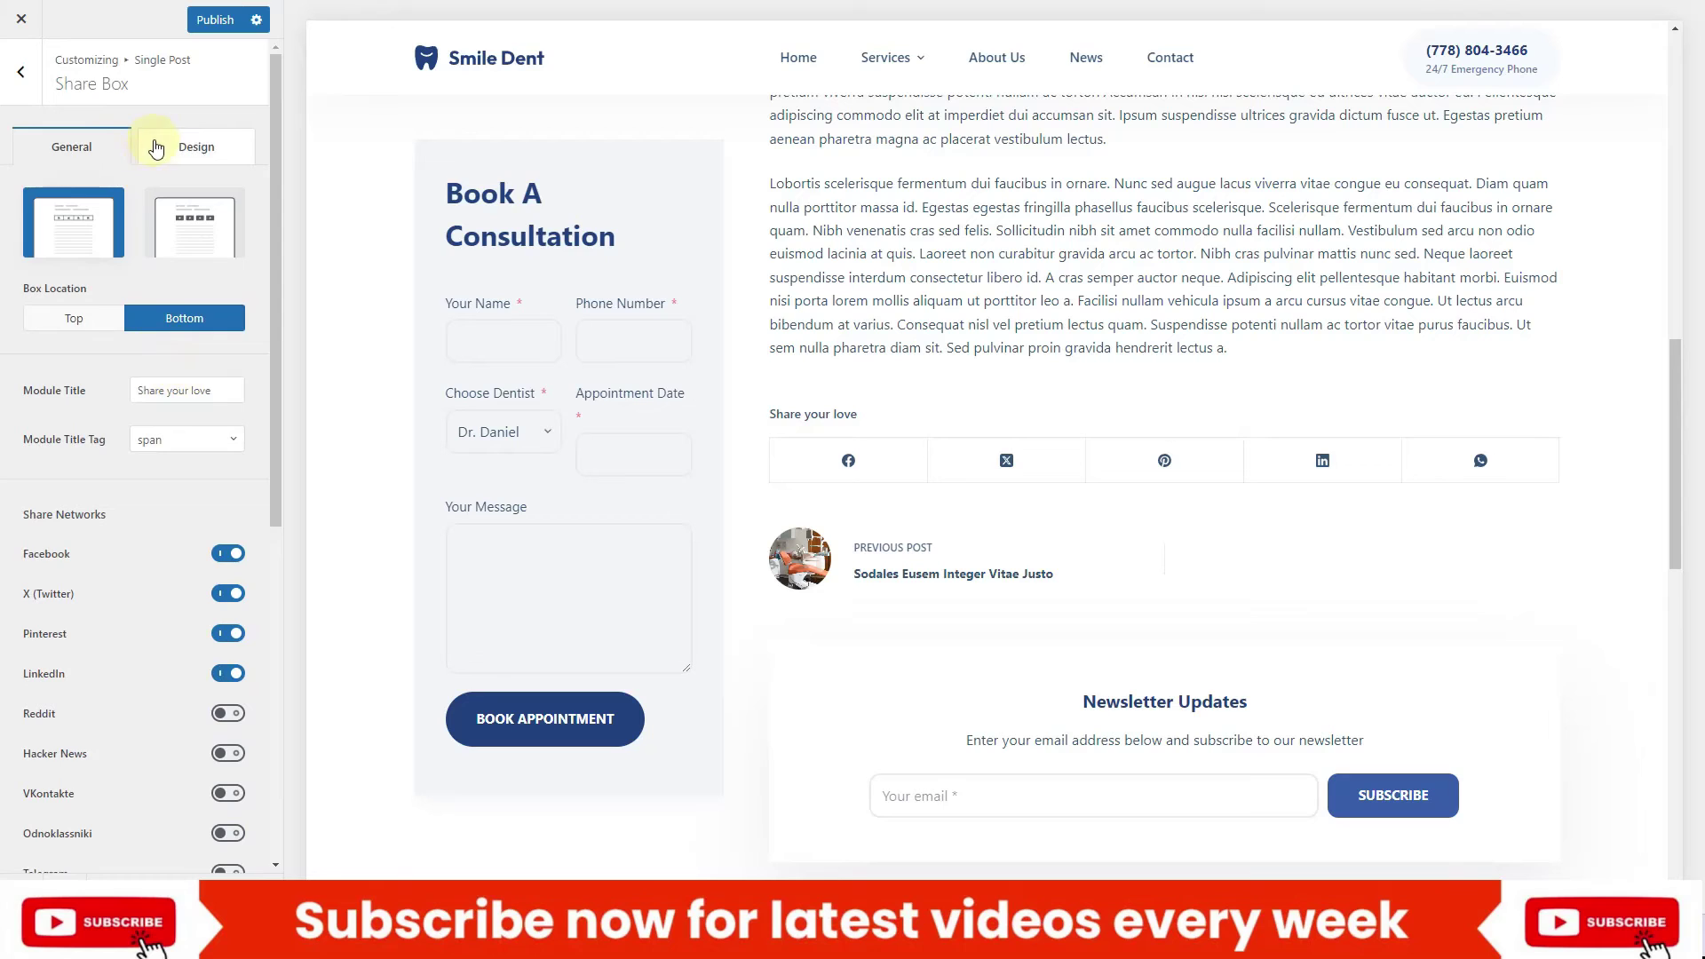
{"action": "left_click", "coordinate": [20, 72]}
{"action": "scroll", "coordinate": [123, 449], "scroll_direction": "down", "scroll_amount": 2}
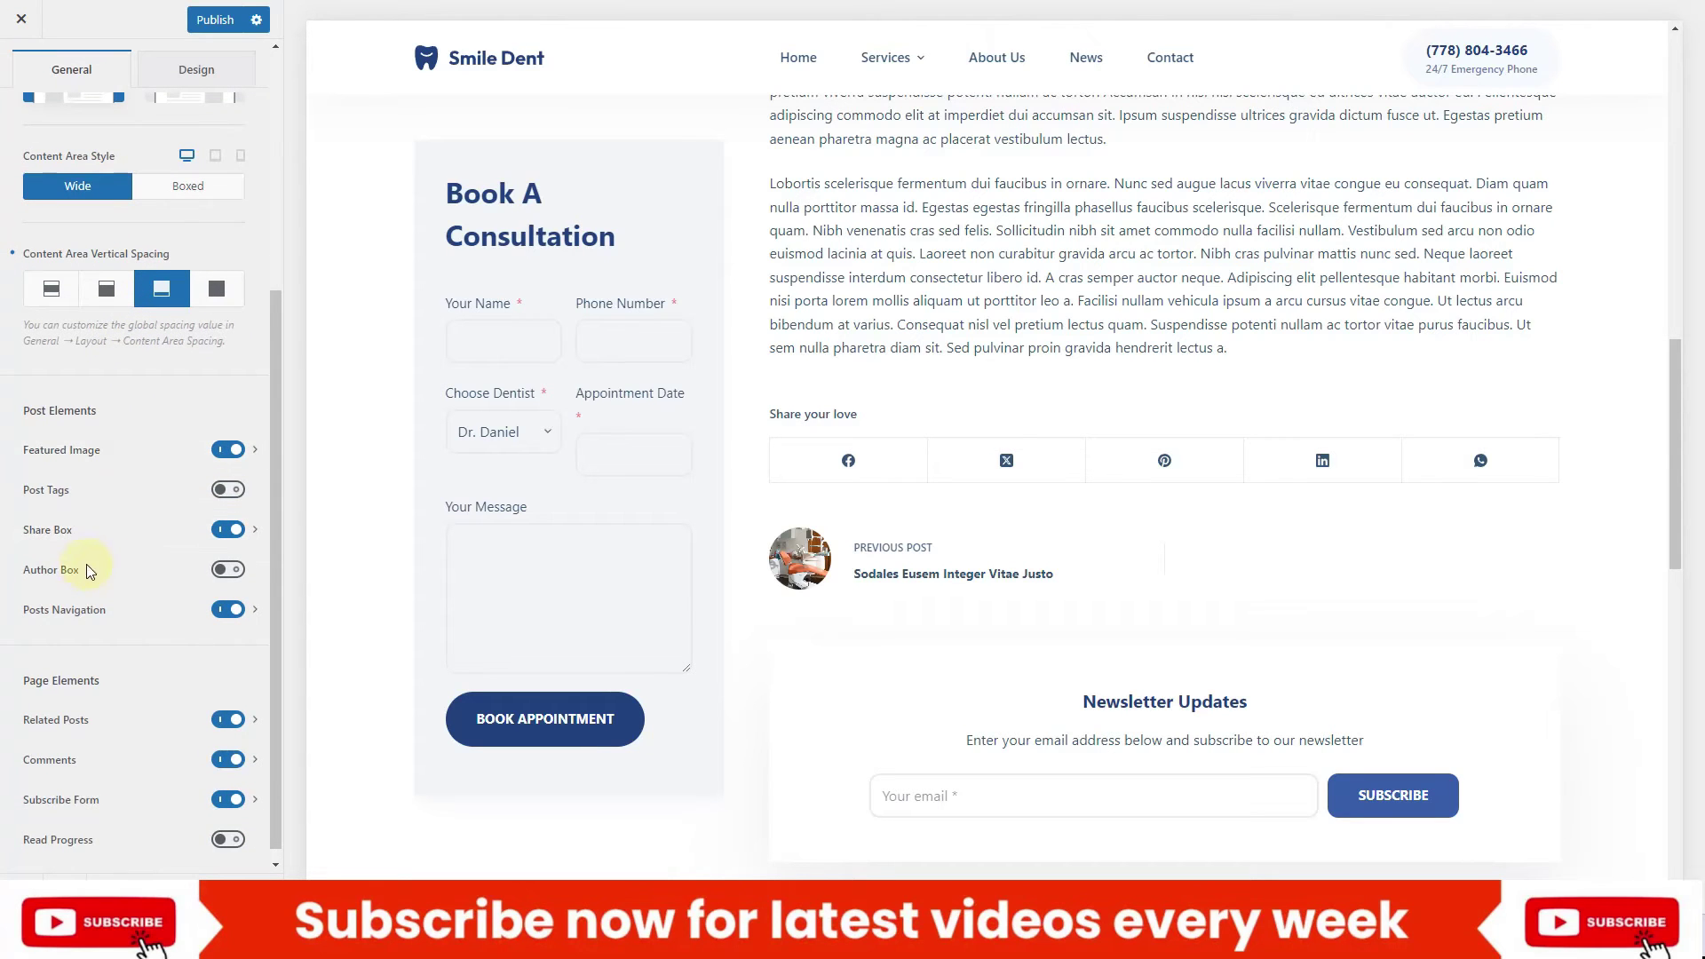
Enable the Author Box, settle on the centred Type 2 layout after trying Type 1, then switch it off
{"action": "left_click", "coordinate": [236, 571]}
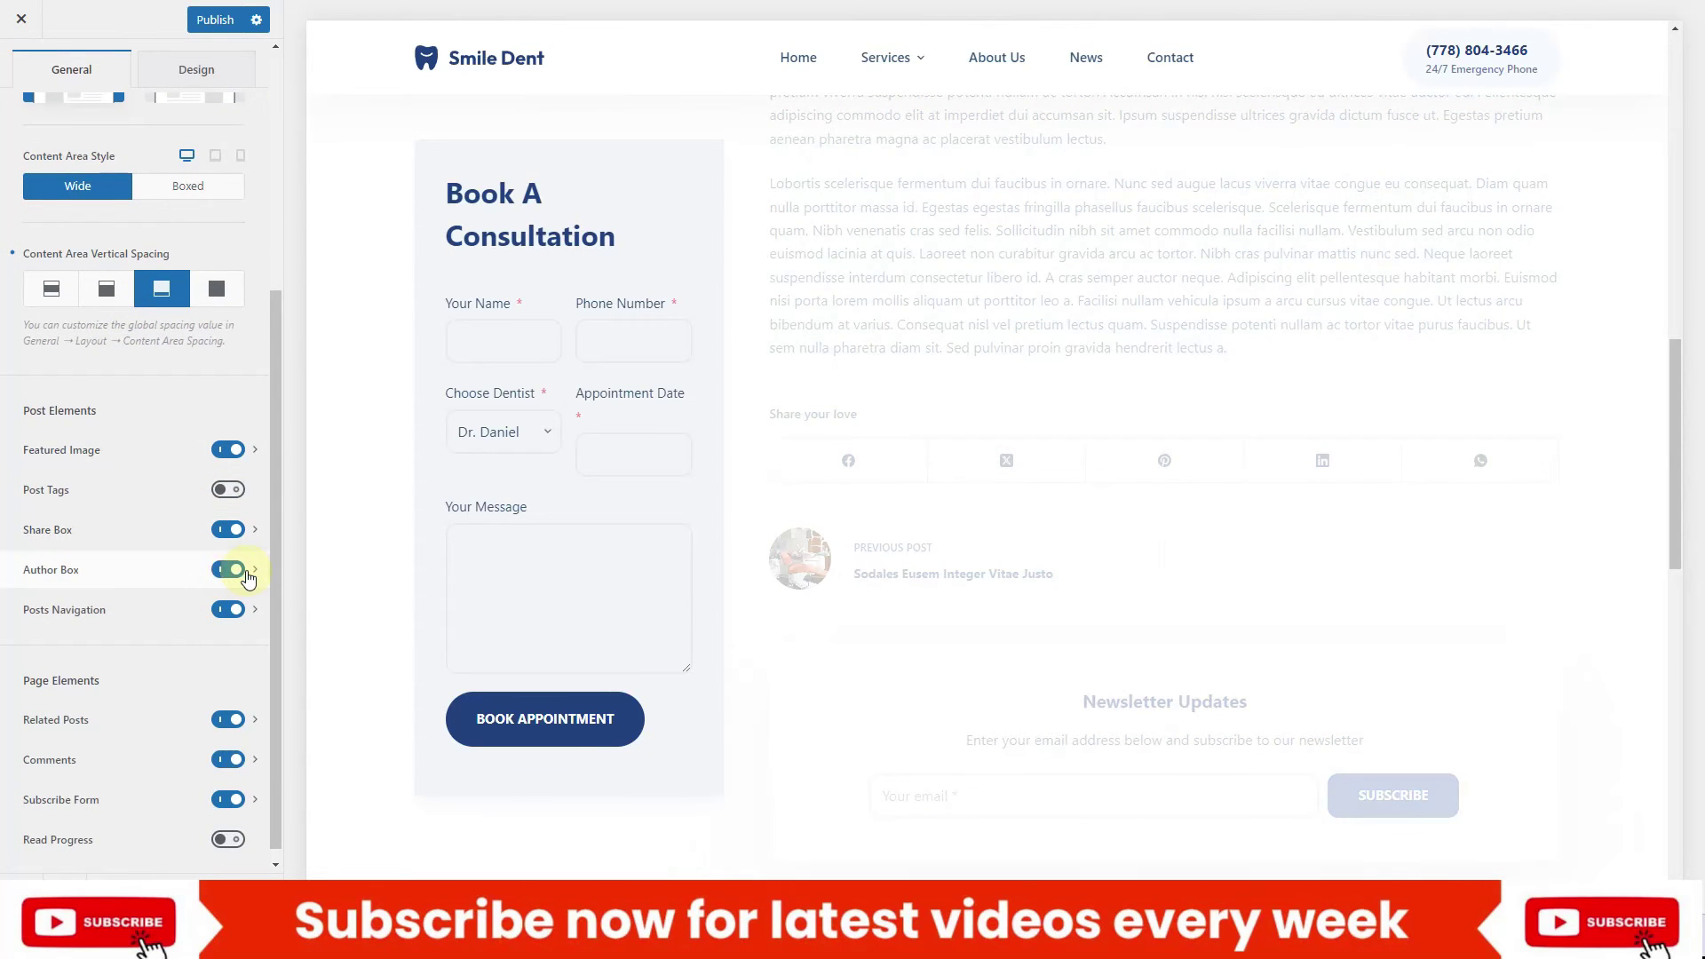
{"action": "scroll", "coordinate": [1115, 404], "scroll_direction": "down", "scroll_amount": 2}
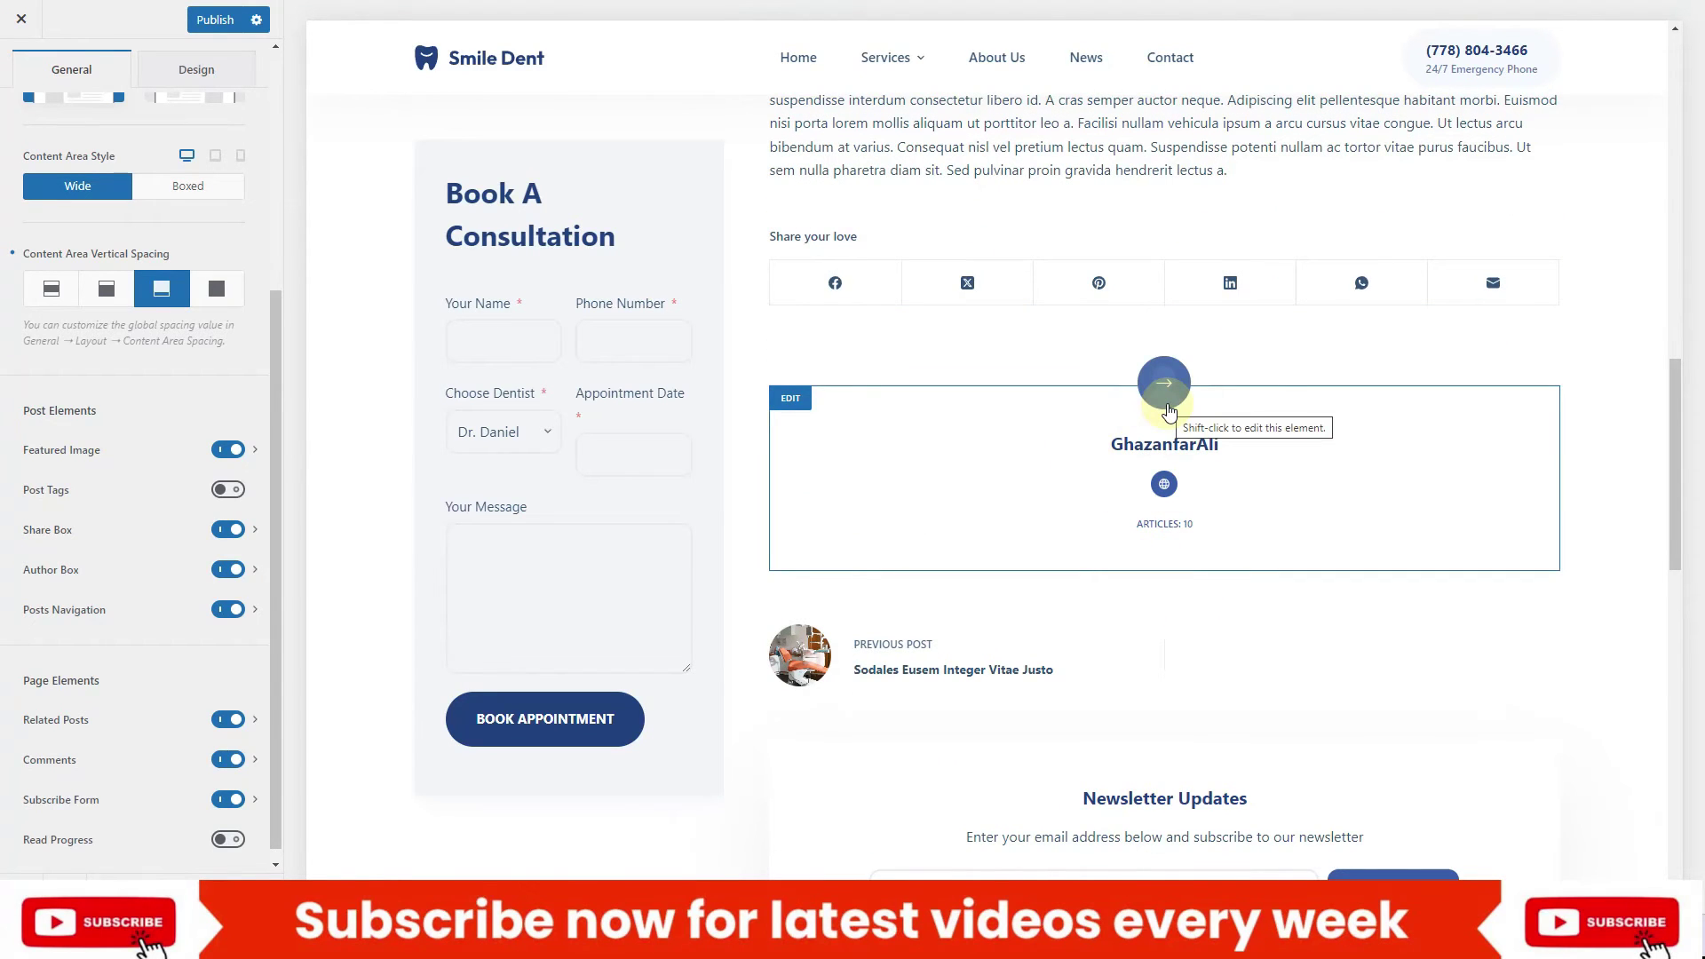
{"action": "left_click", "coordinate": [798, 409]}
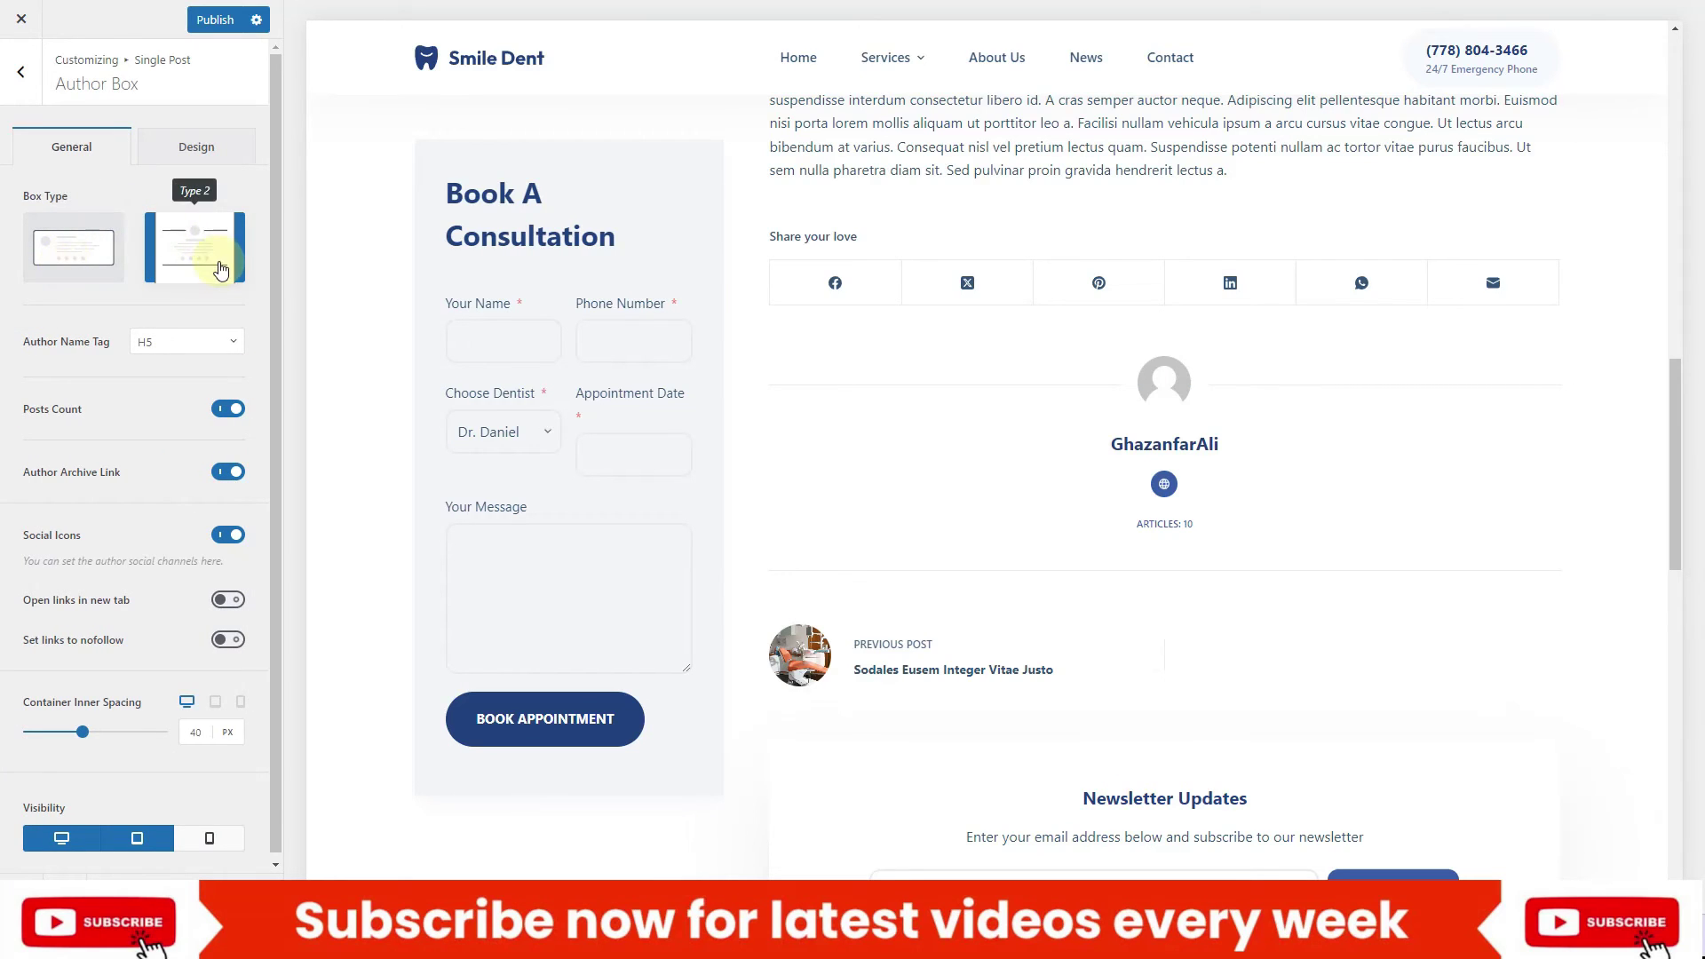
{"action": "left_click", "coordinate": [86, 253]}
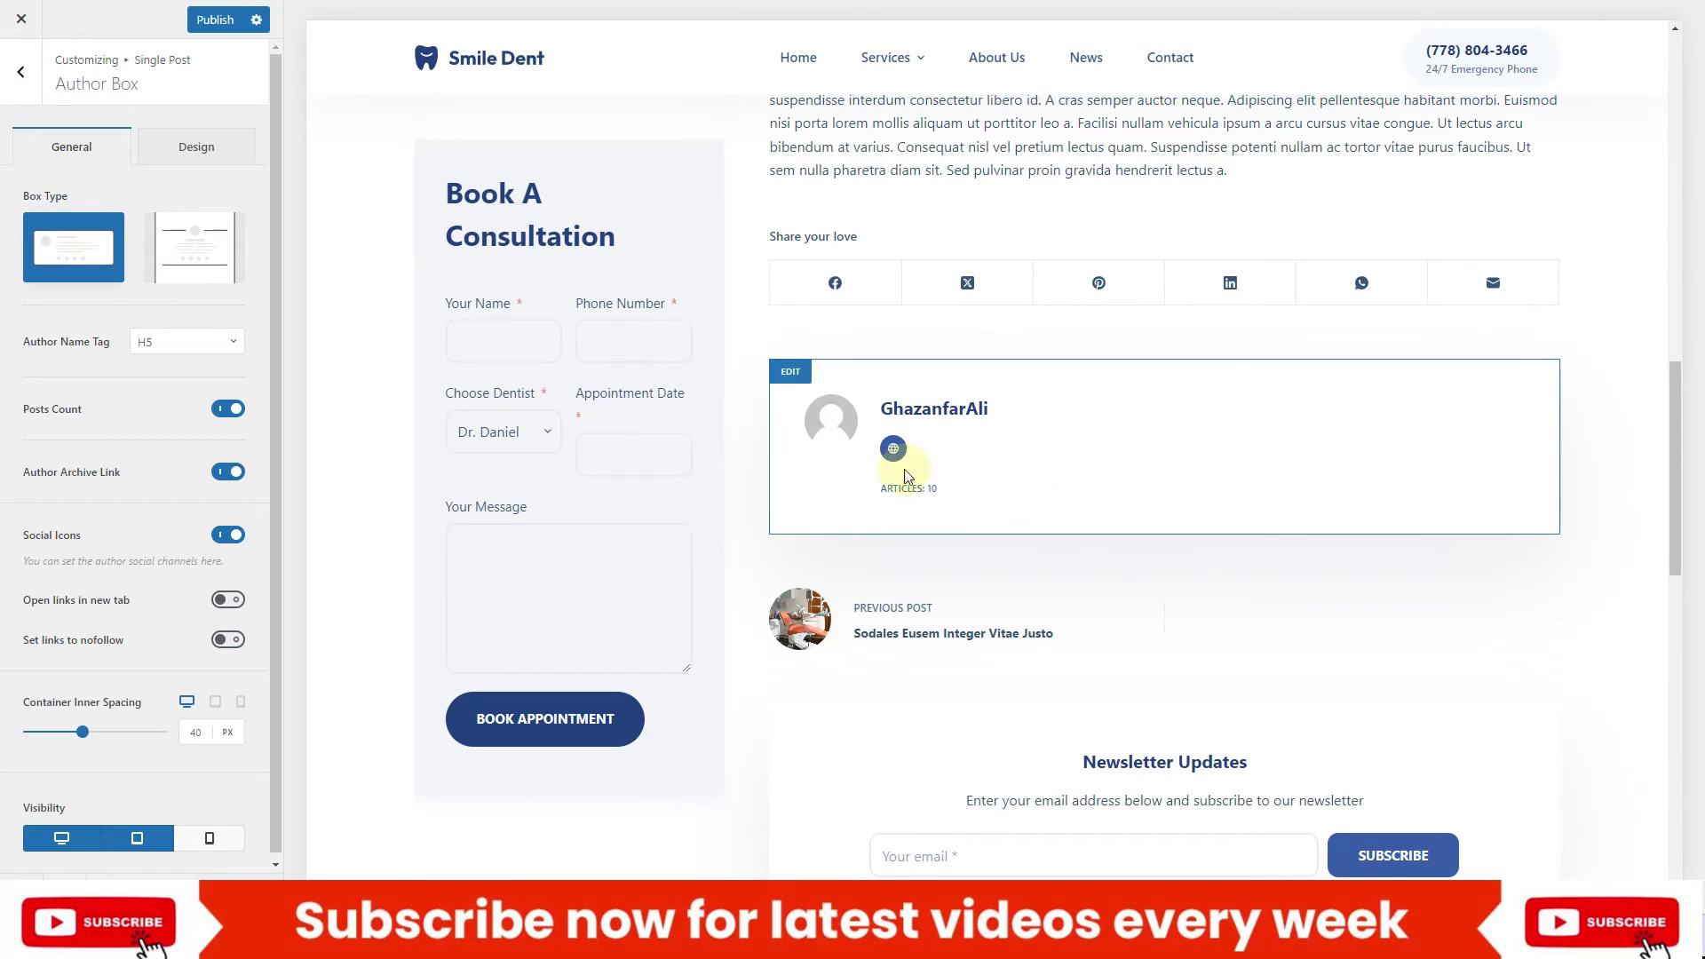
{"action": "left_click", "coordinate": [172, 241]}
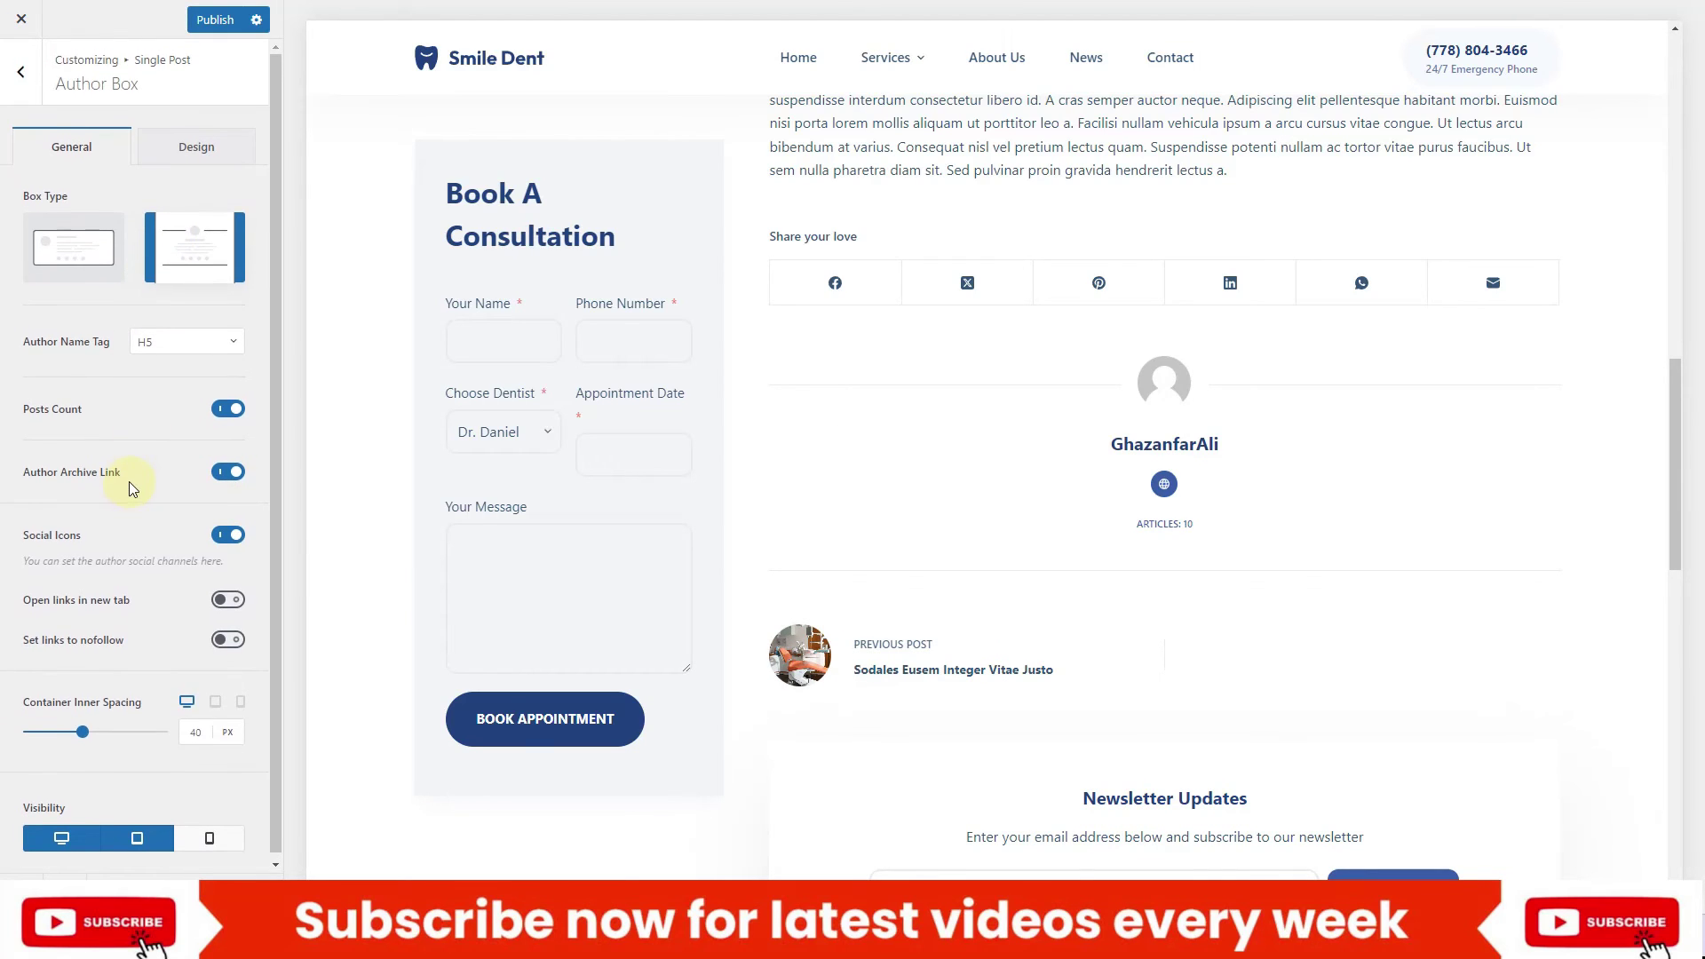
{"action": "left_click", "coordinate": [25, 71]}
{"action": "left_click", "coordinate": [227, 569]}
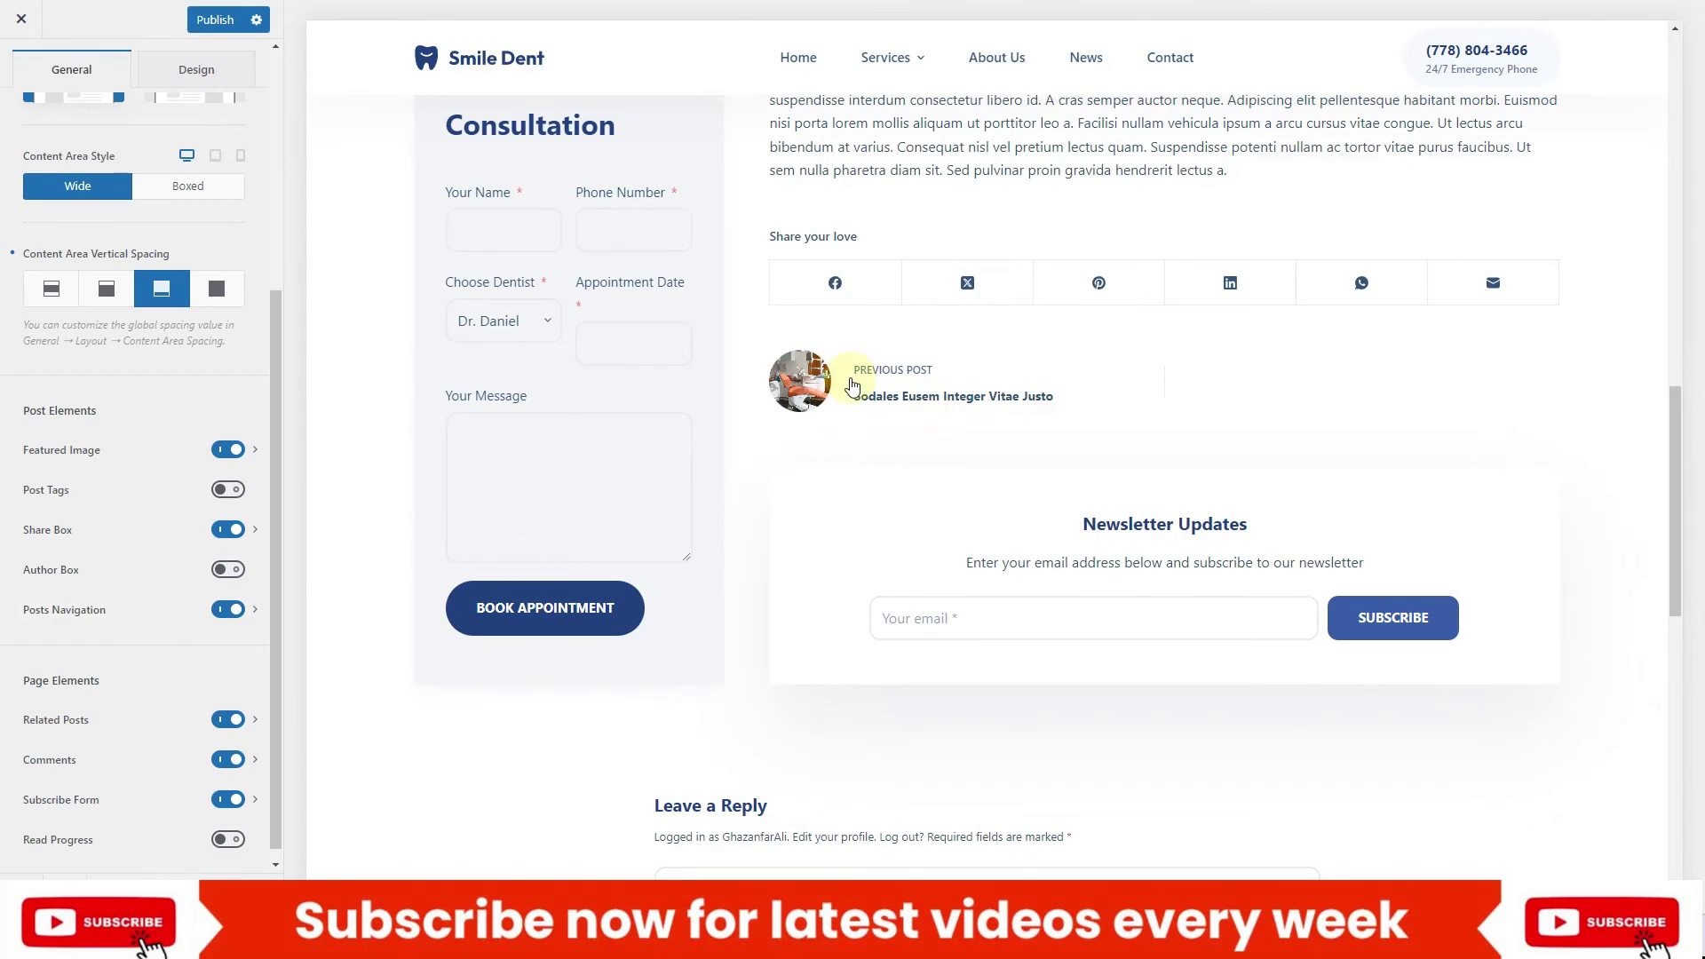
Review the Posts Navigation design options, then move on to the Related Posts settings
{"action": "left_click", "coordinate": [256, 611]}
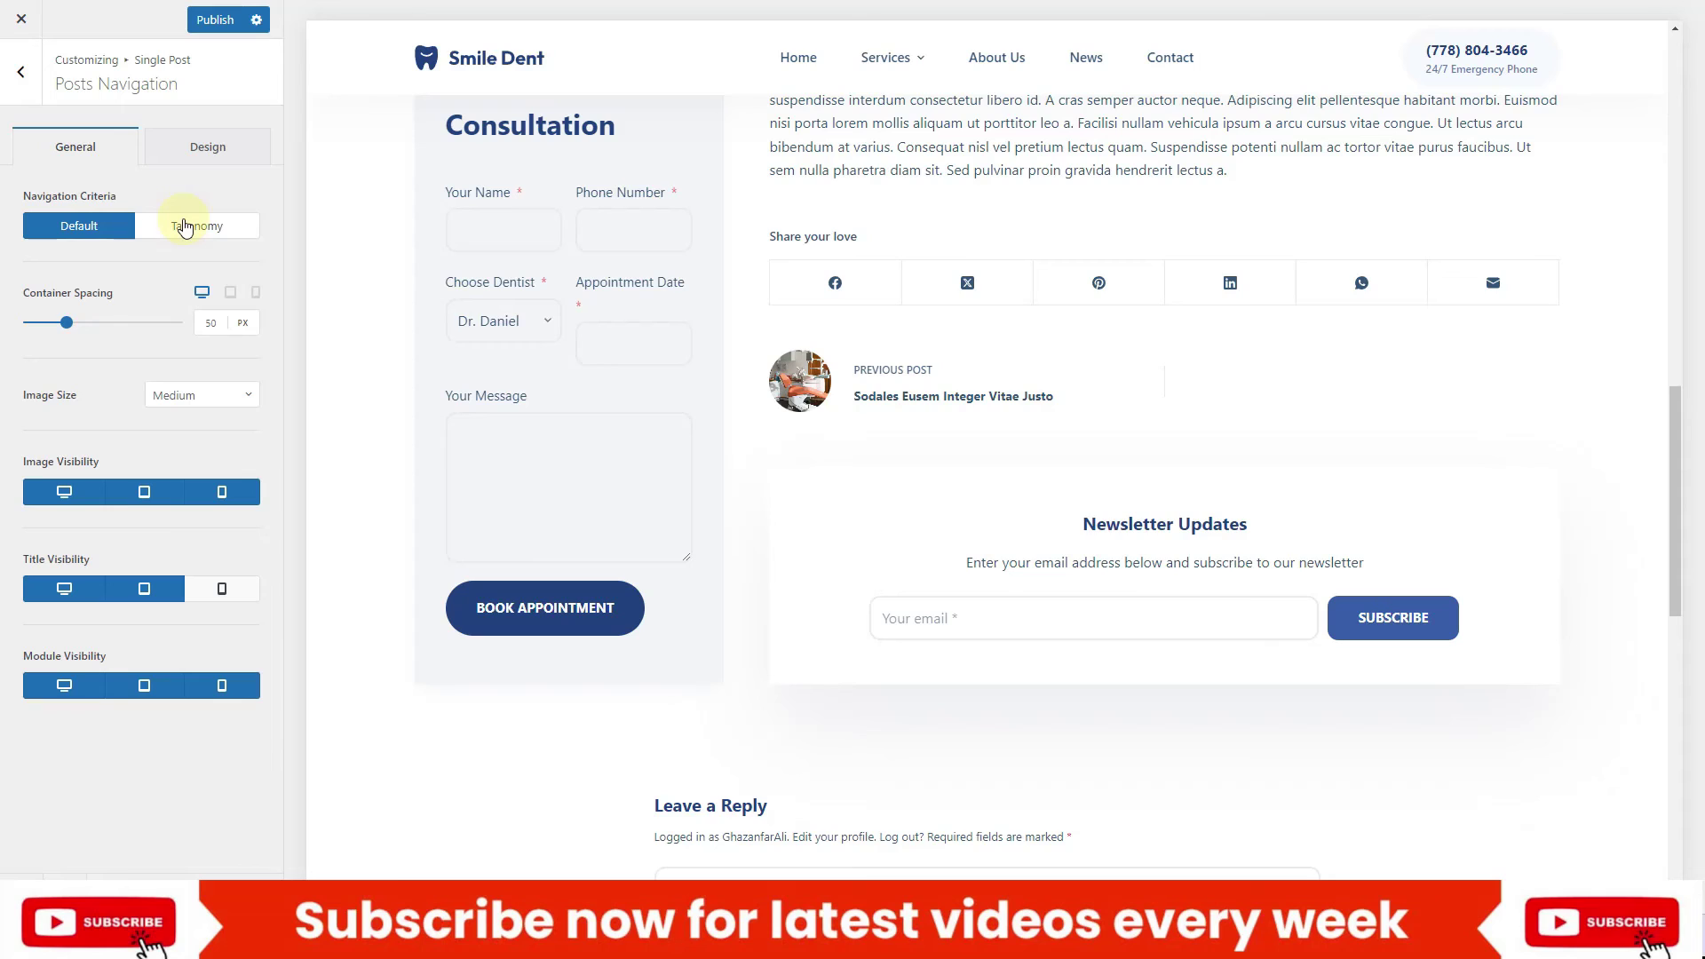
{"action": "left_click", "coordinate": [202, 149]}
{"action": "left_click", "coordinate": [30, 81]}
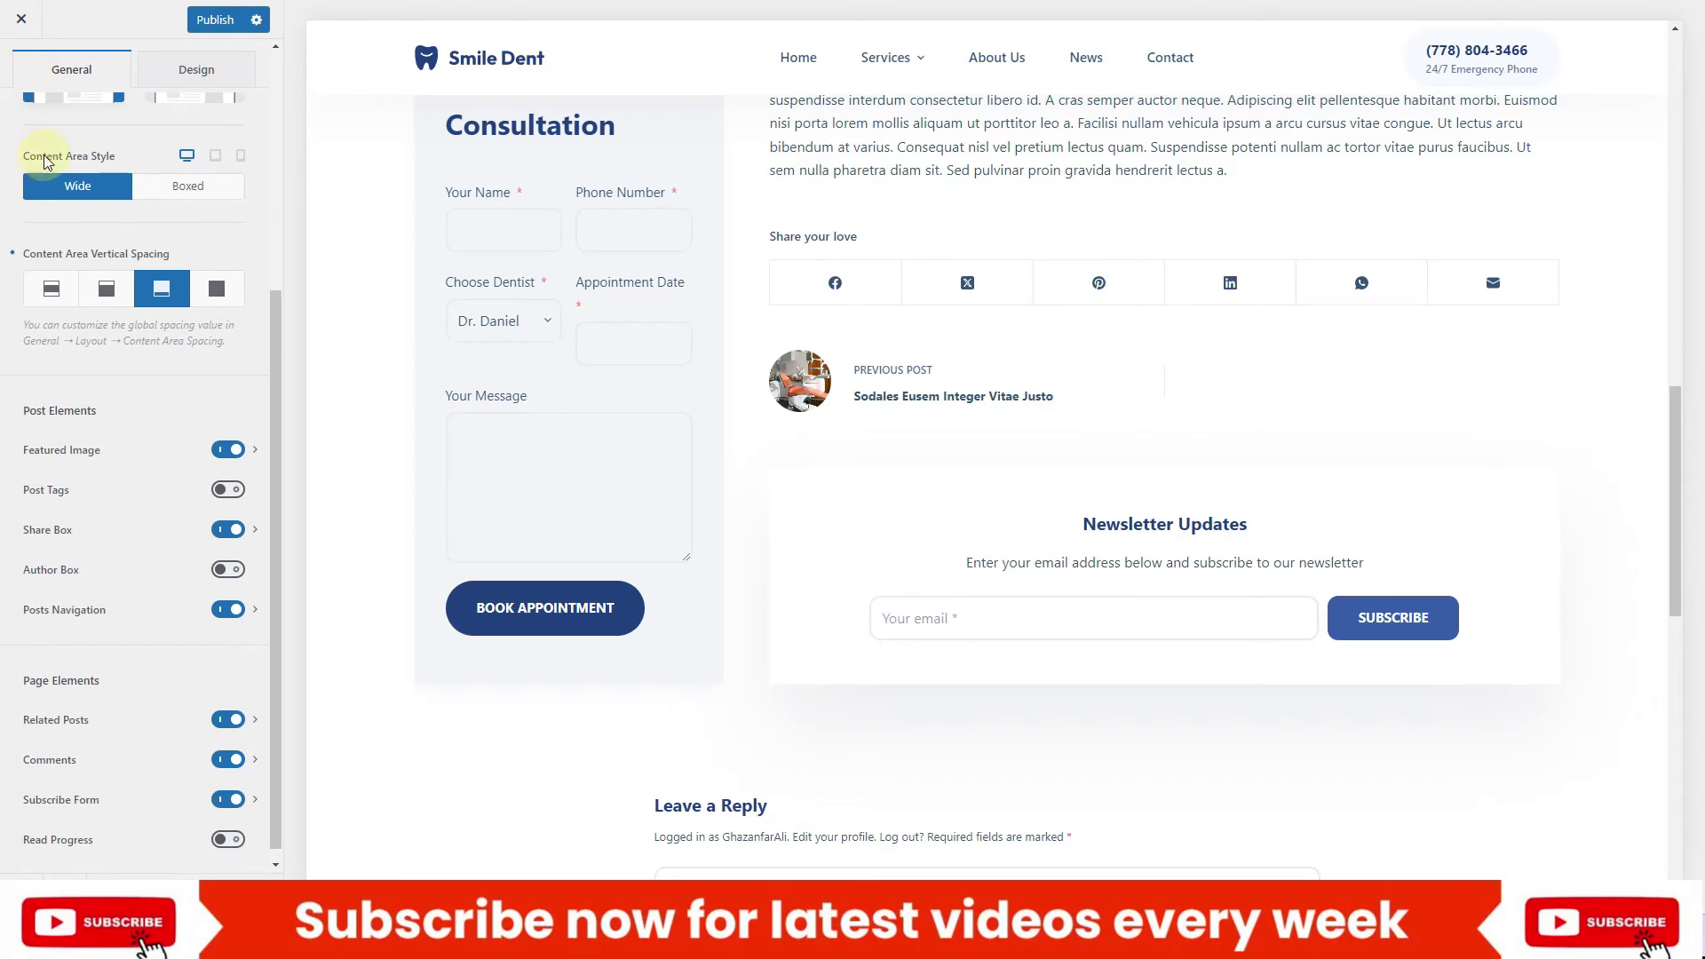
{"action": "scroll", "coordinate": [105, 466], "scroll_direction": "down", "scroll_amount": 1}
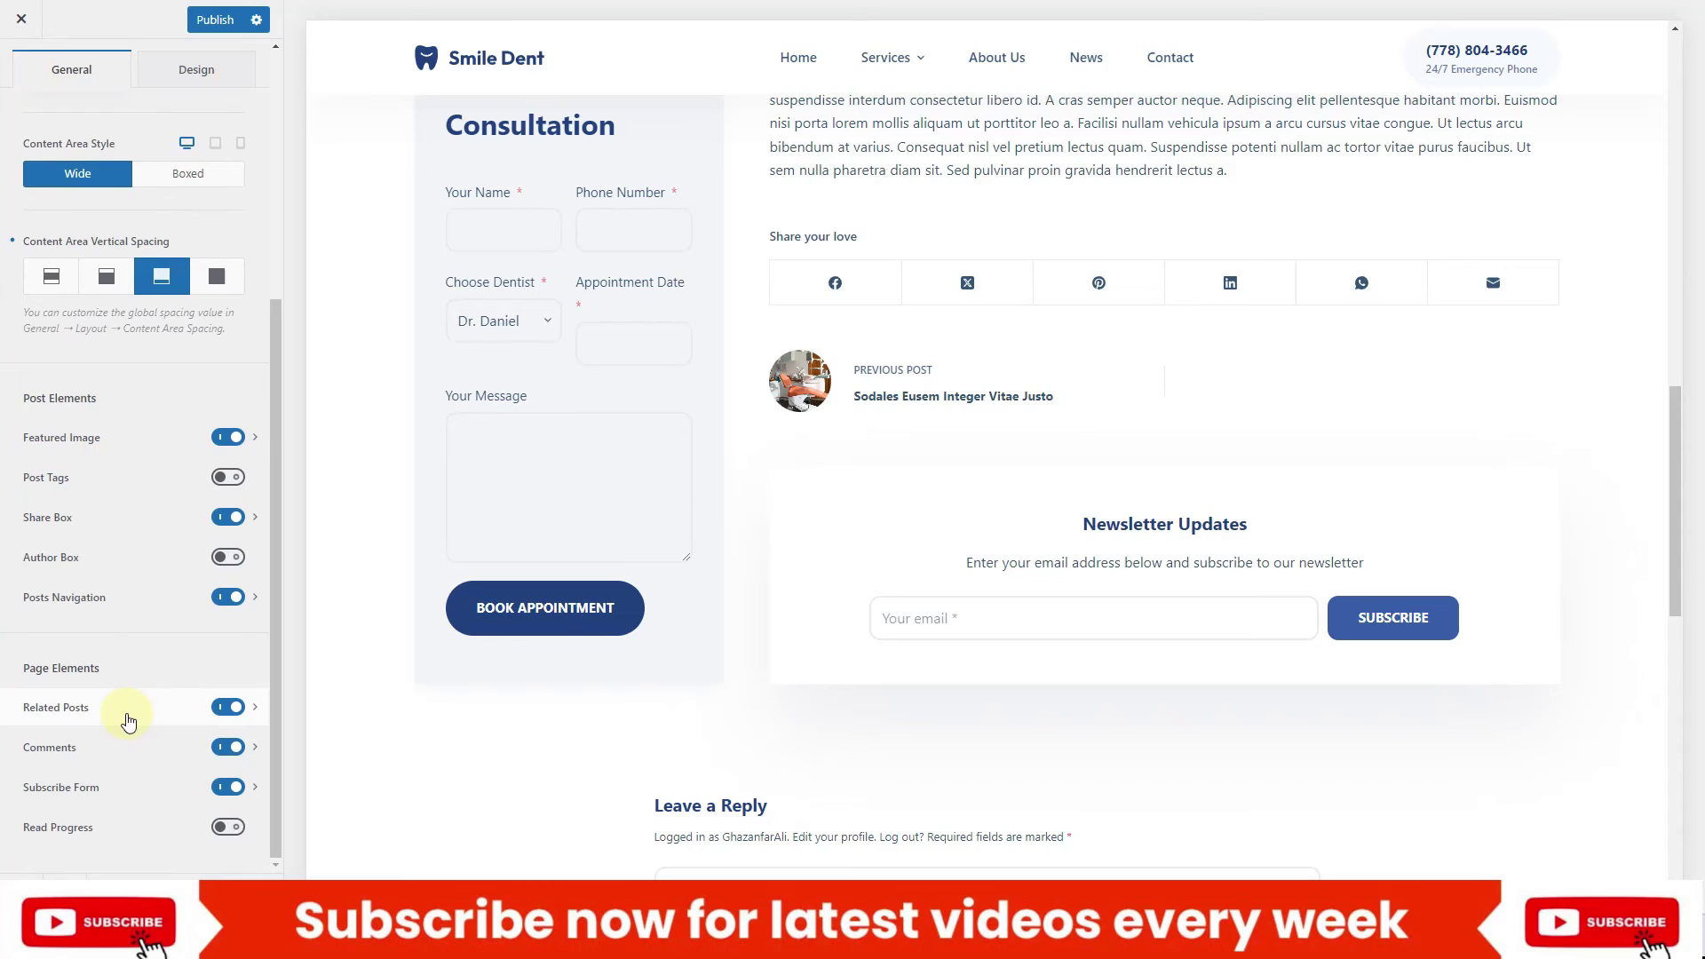
{"action": "scroll", "coordinate": [890, 563], "scroll_direction": "down", "scroll_amount": 10}
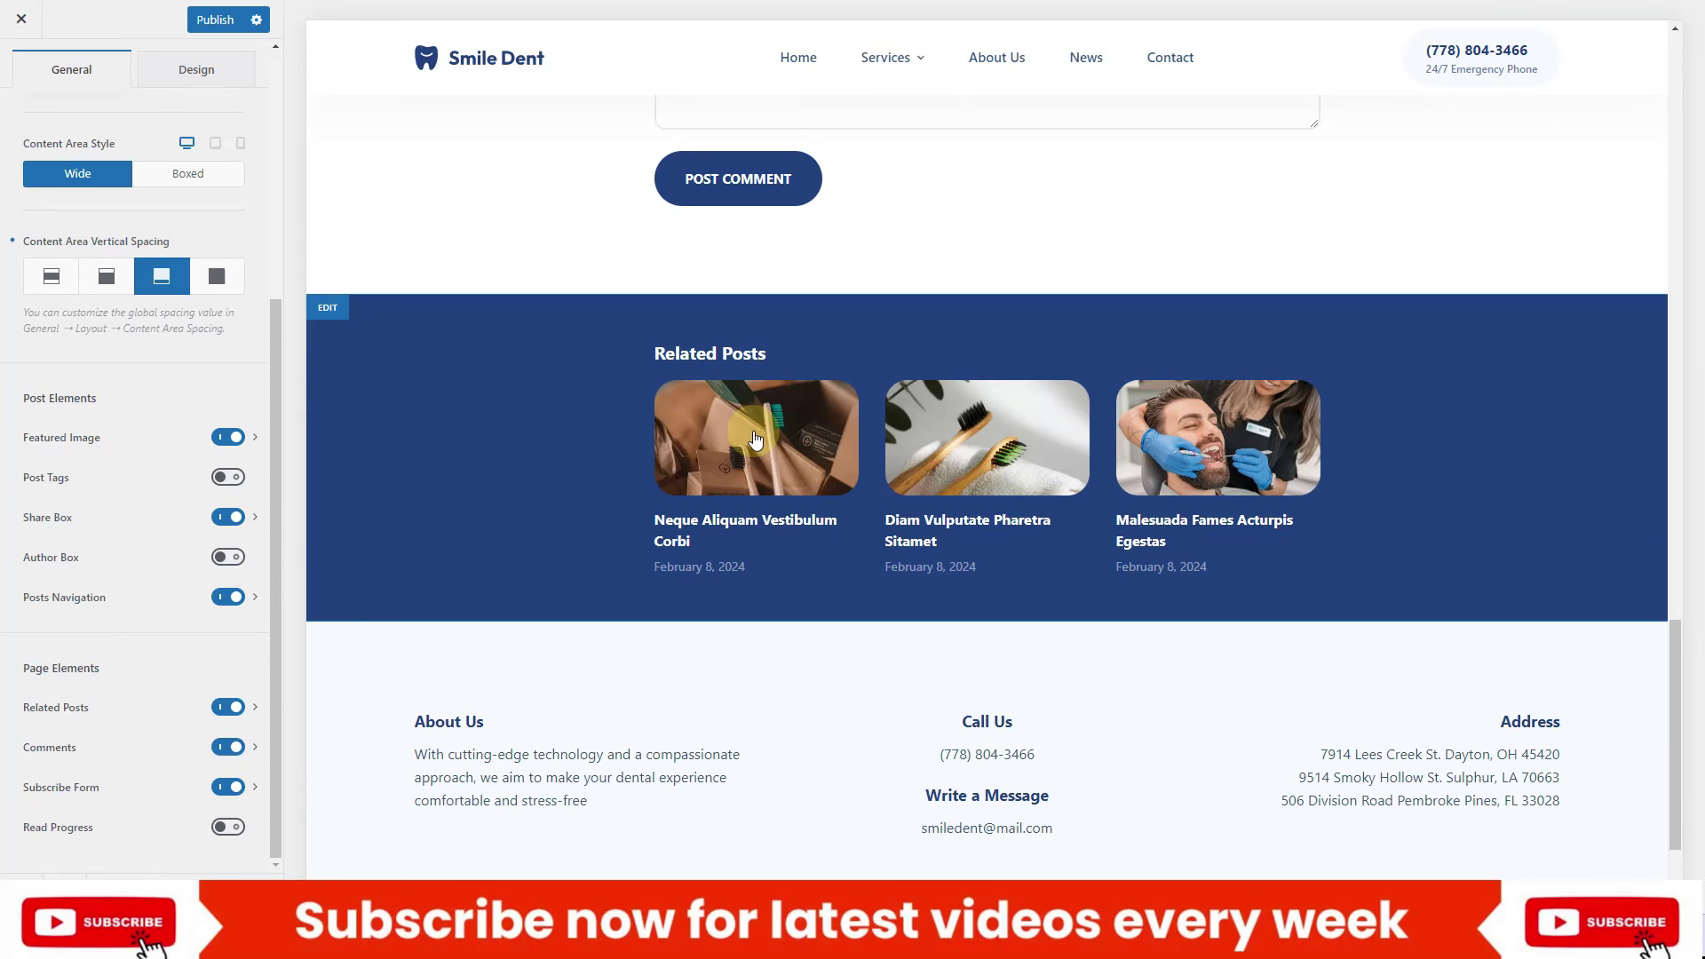
{"action": "left_click", "coordinate": [256, 707]}
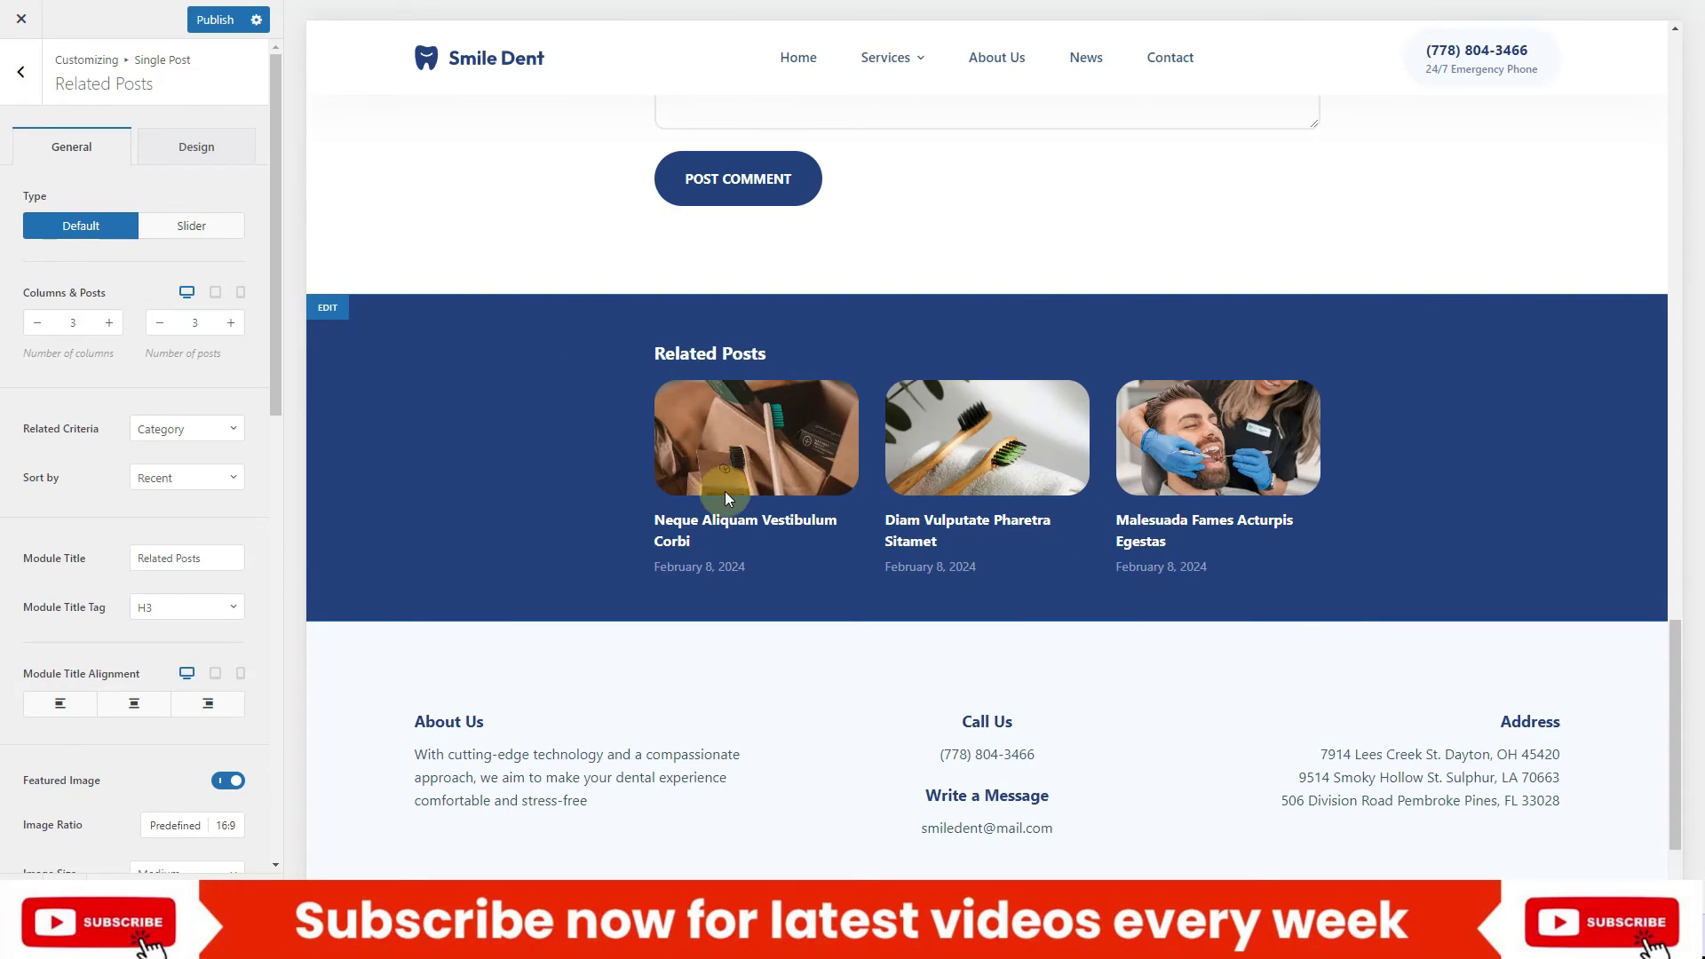
Switch Related Posts to the Slider type with autoplay at a 3-second delay
{"action": "left_click", "coordinate": [195, 227]}
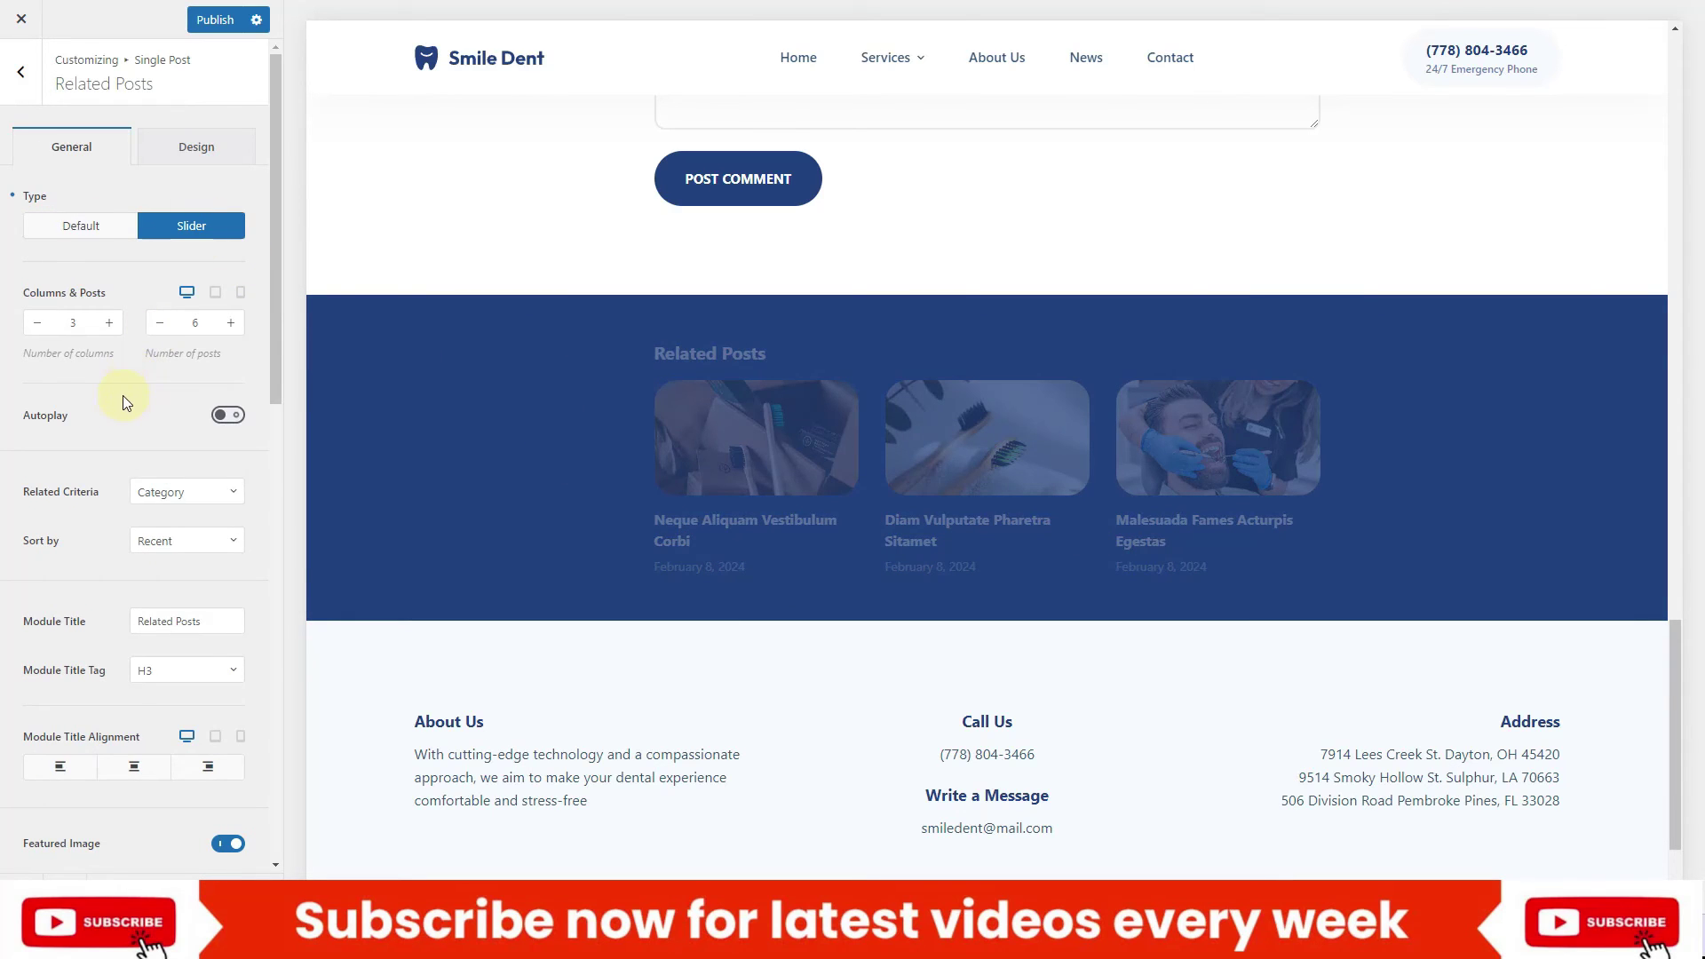
{"action": "left_click", "coordinate": [228, 414]}
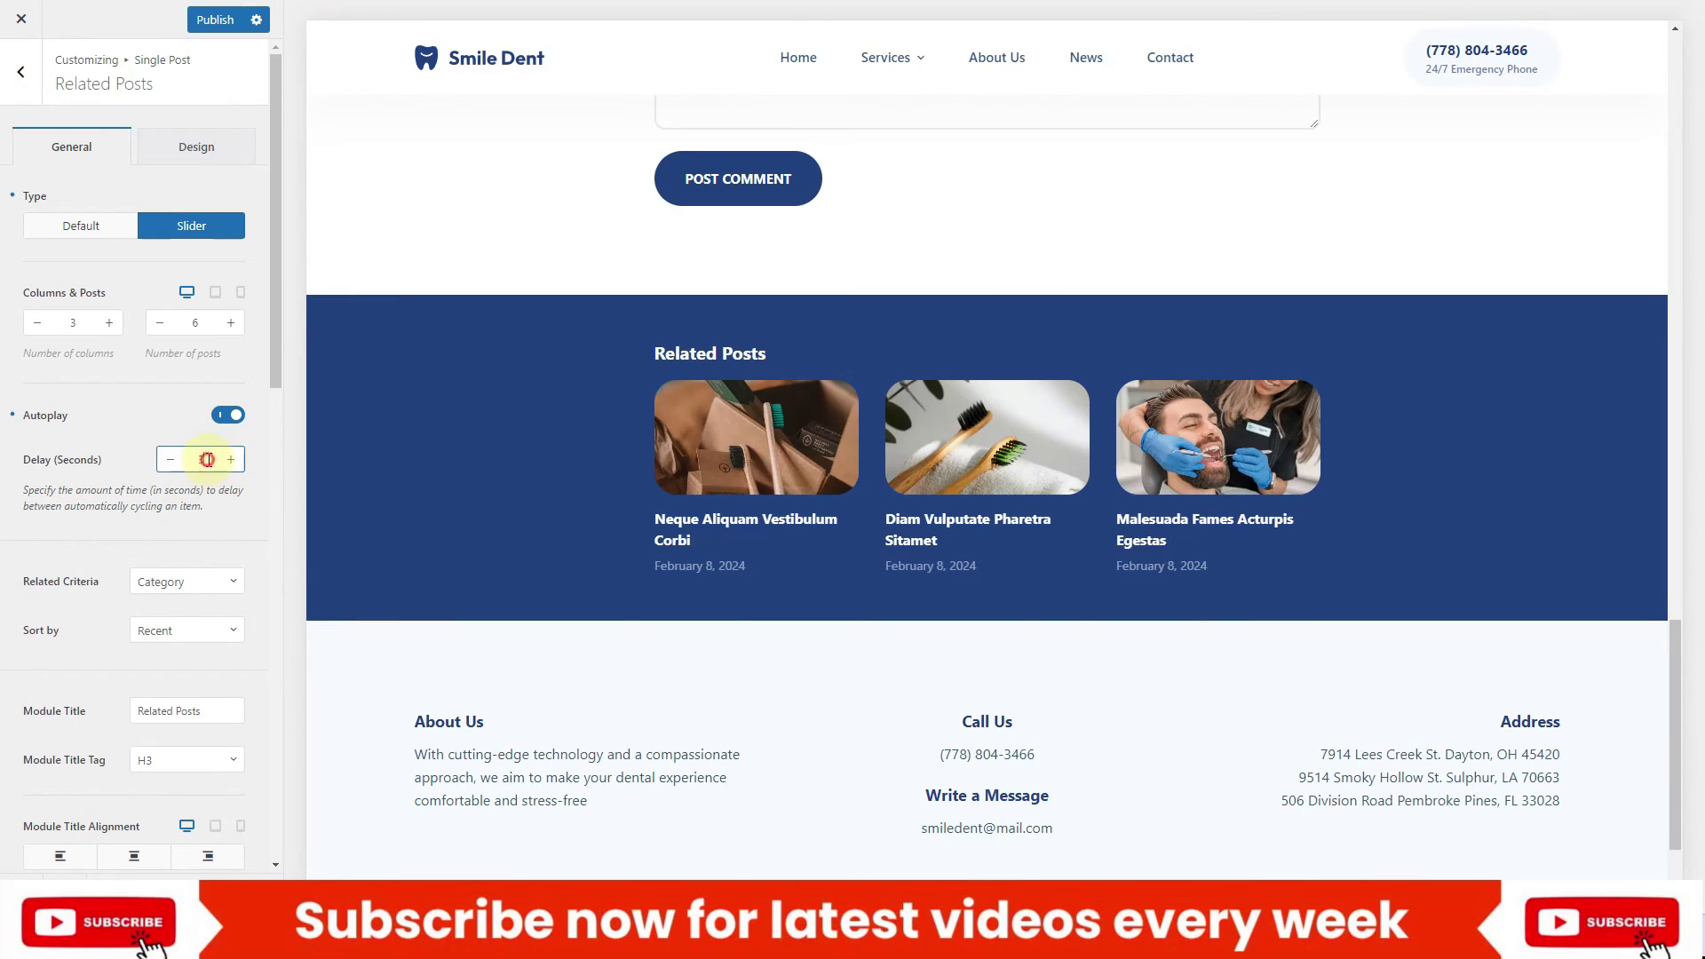
{"action": "left_click", "coordinate": [108, 519]}
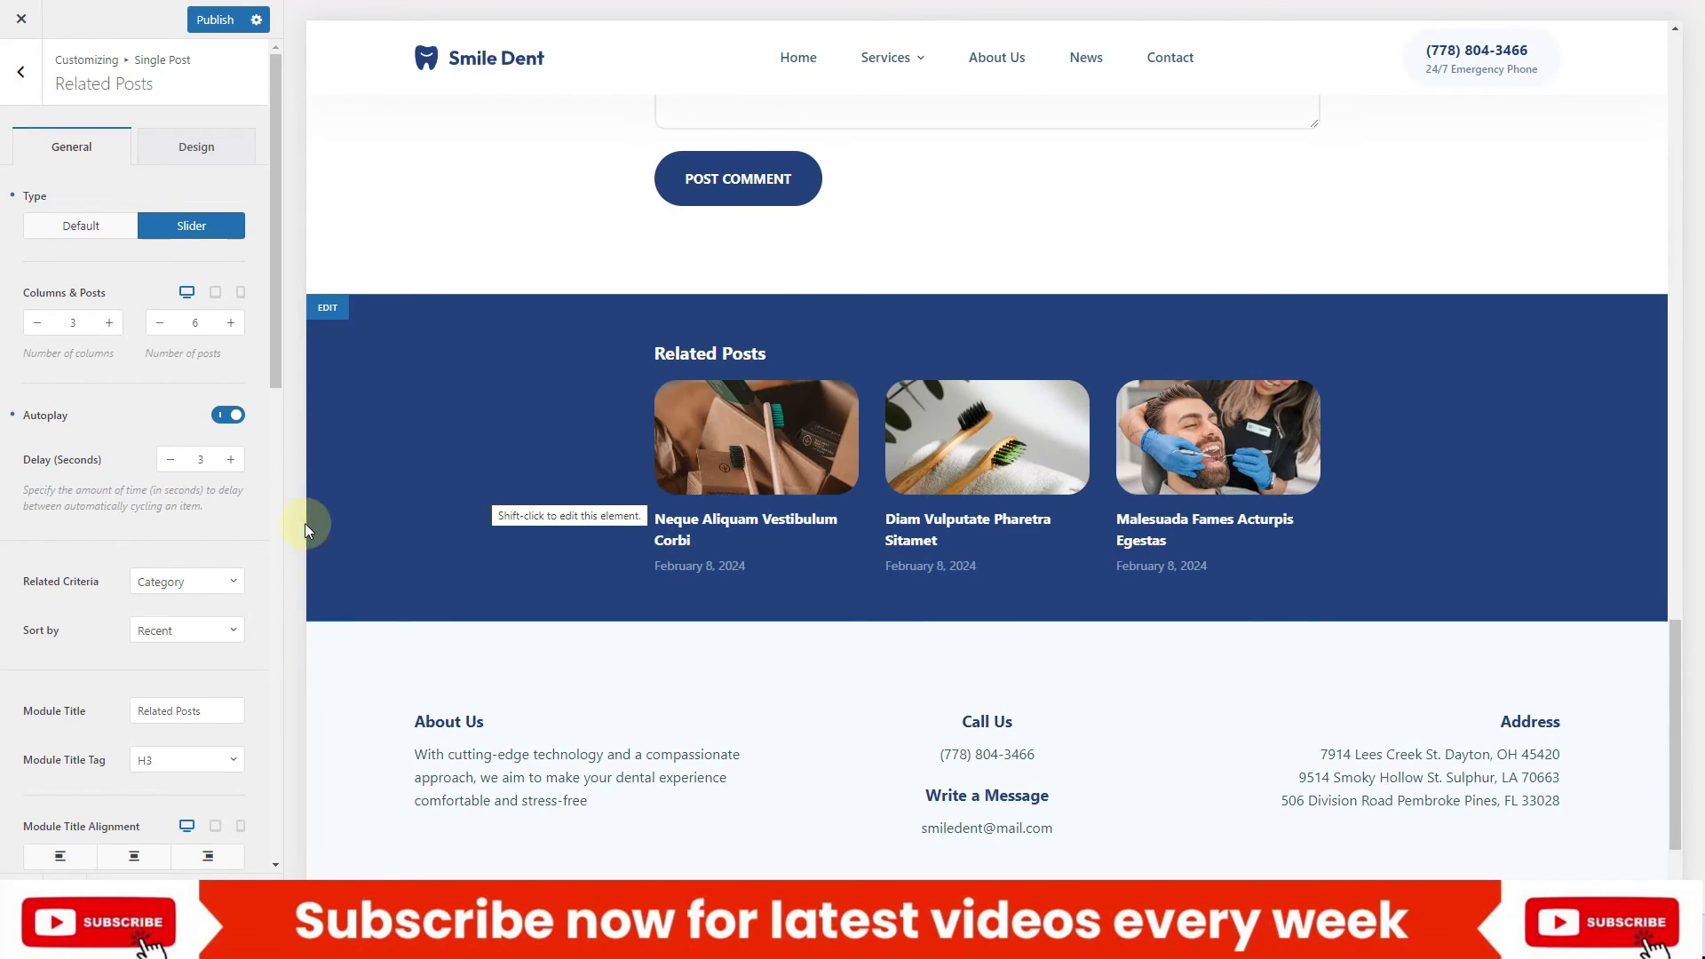
{"action": "scroll", "coordinate": [88, 525], "scroll_direction": "down", "scroll_amount": 5}
{"action": "scroll", "coordinate": [88, 526], "scroll_direction": "down", "scroll_amount": 4}
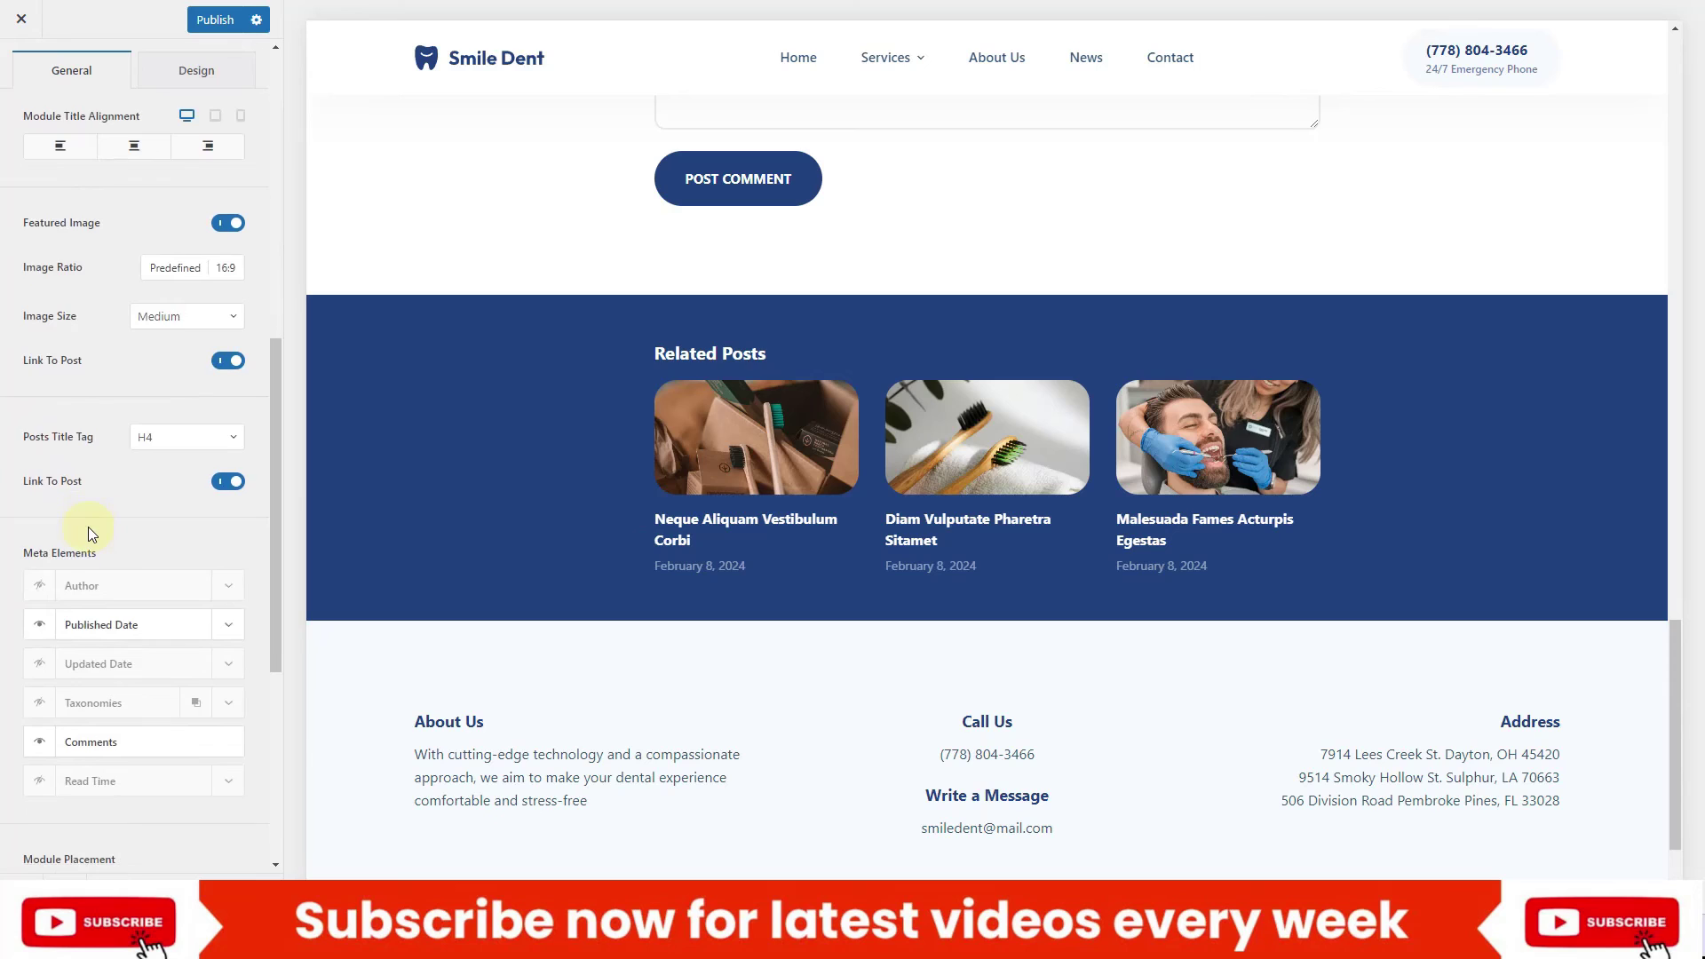
{"action": "scroll", "coordinate": [89, 525], "scroll_direction": "up", "scroll_amount": 10}
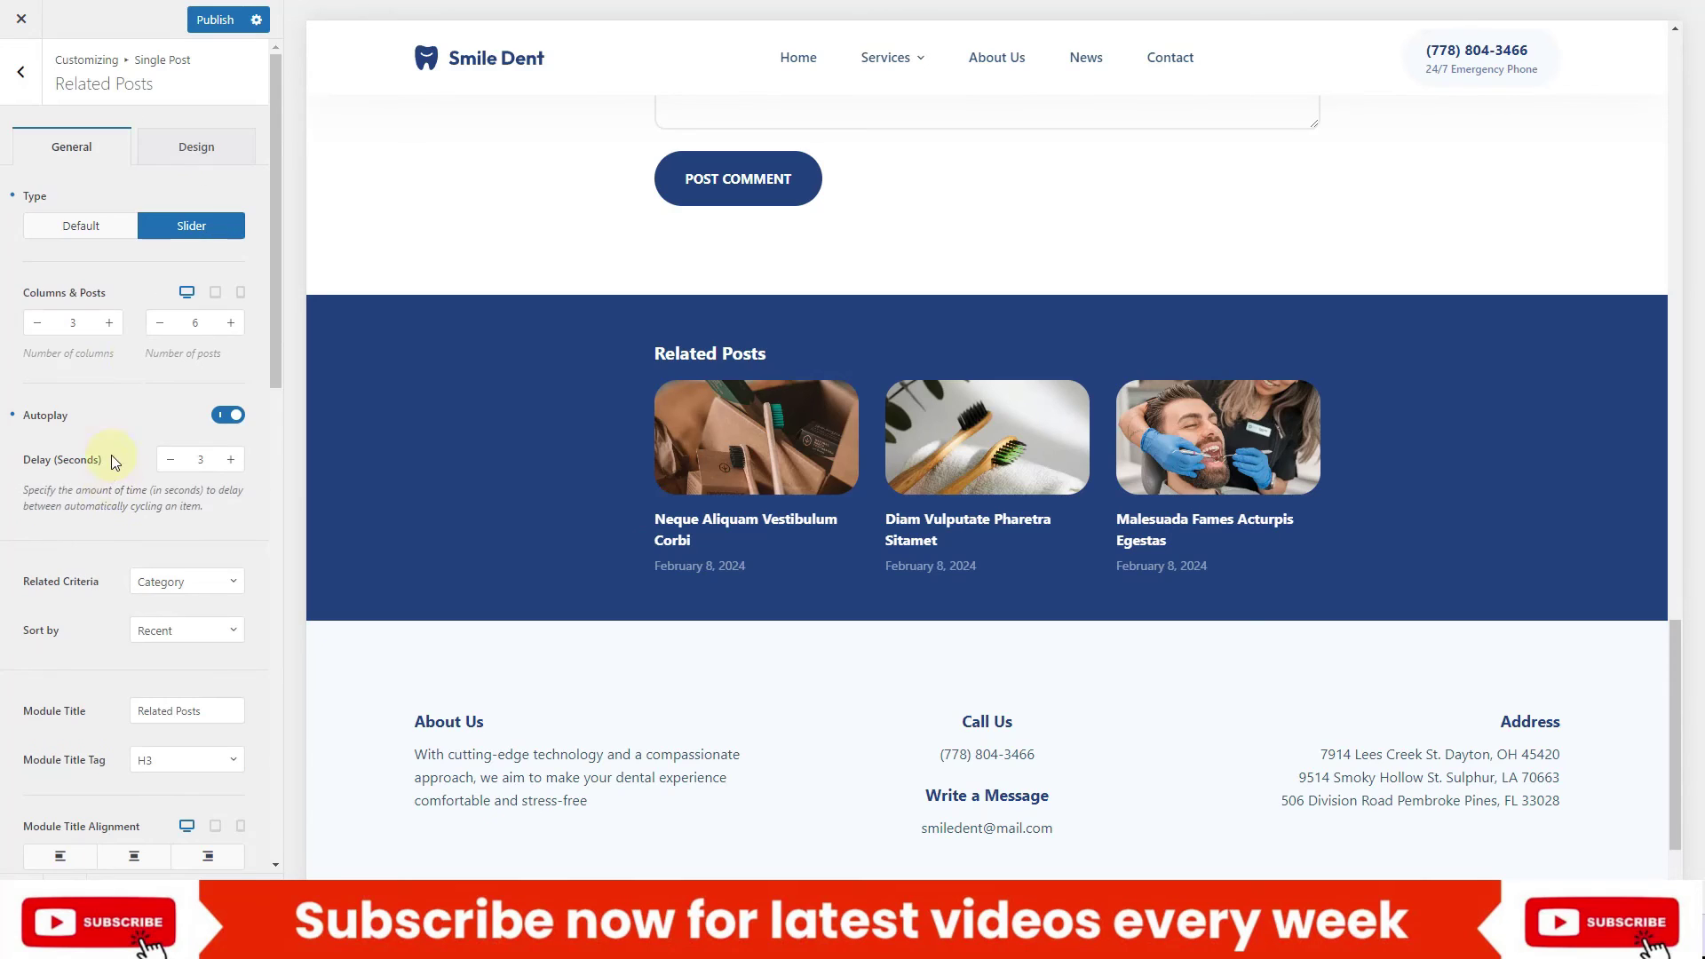
Review the Related Posts Design options and return to the Single Post settings
{"action": "left_click", "coordinate": [197, 160]}
{"action": "scroll", "coordinate": [133, 391], "scroll_direction": "down", "scroll_amount": 1}
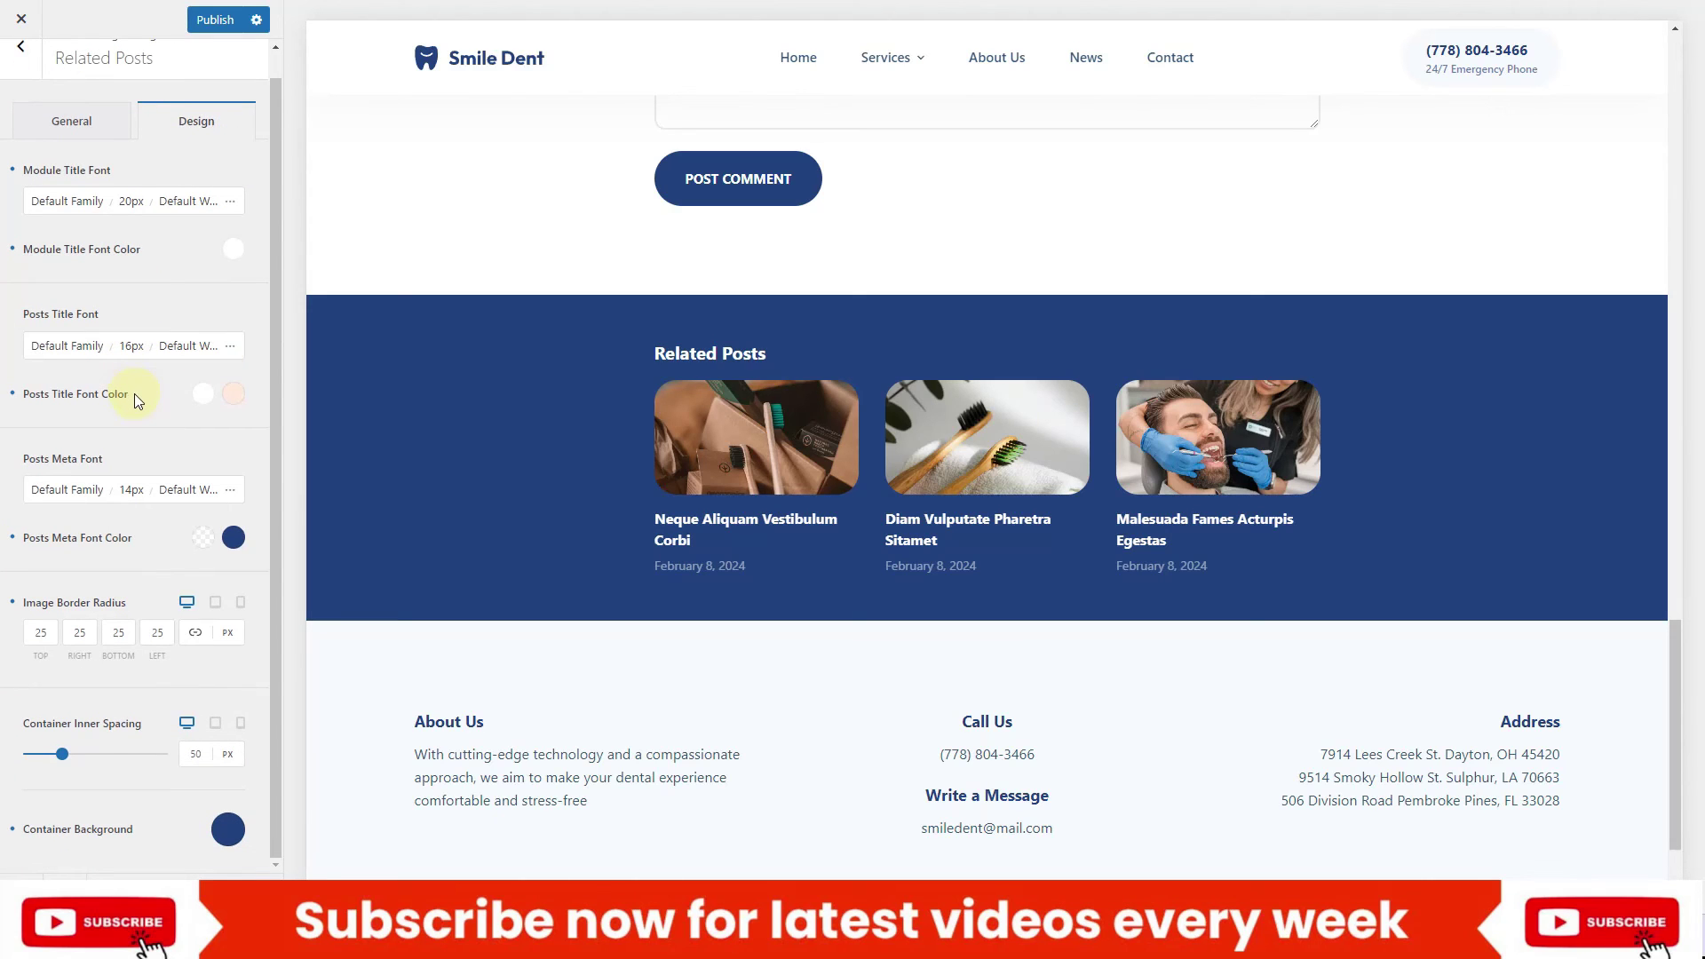
{"action": "scroll", "coordinate": [135, 392], "scroll_direction": "up", "scroll_amount": 1}
{"action": "left_click", "coordinate": [25, 69]}
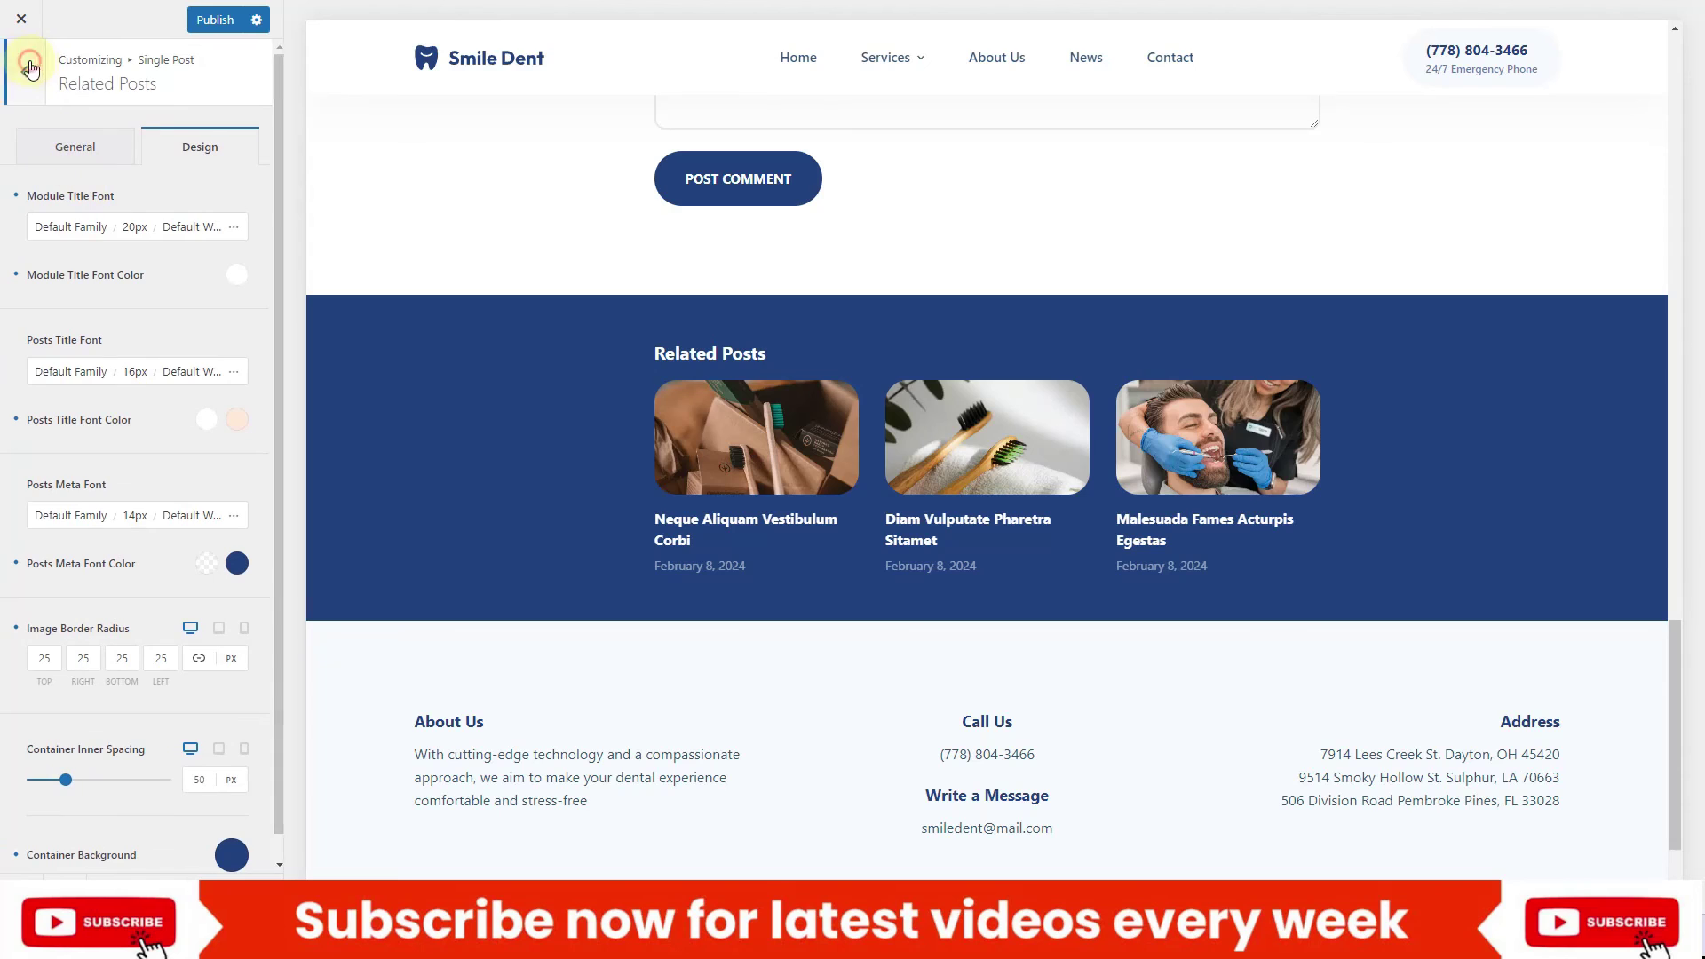
{"action": "scroll", "coordinate": [138, 533], "scroll_direction": "down", "scroll_amount": 5}
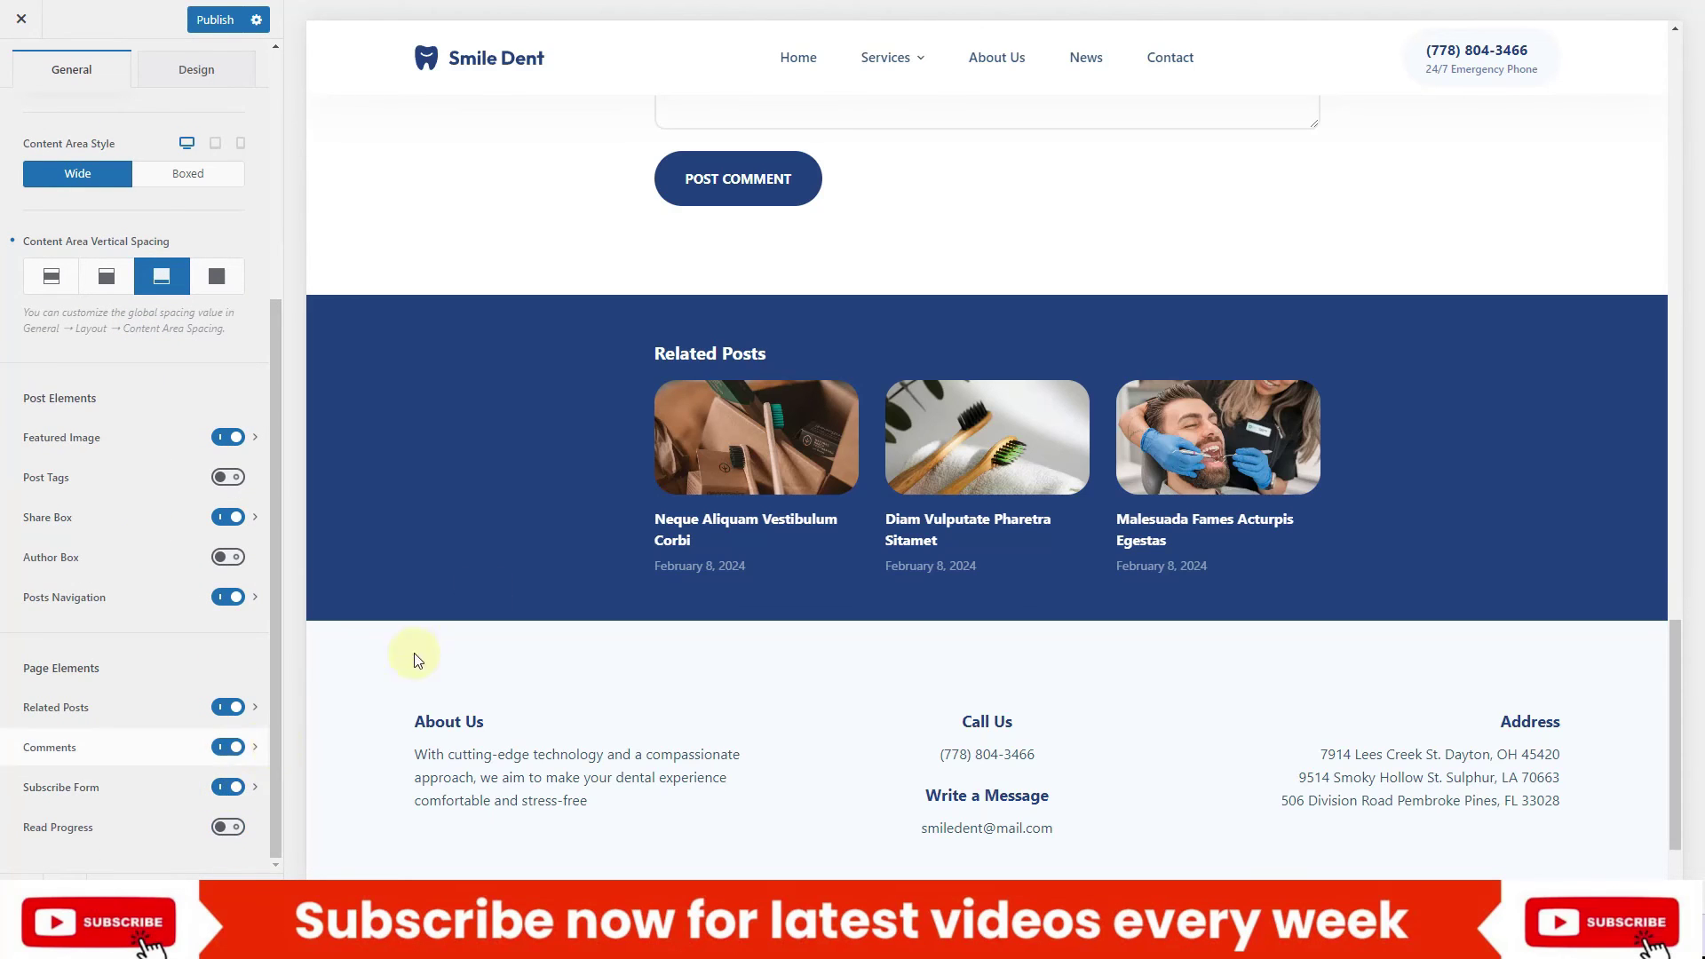
Turn on the Read Progress bar for single posts
{"action": "scroll", "coordinate": [677, 526], "scroll_direction": "down", "scroll_amount": 3}
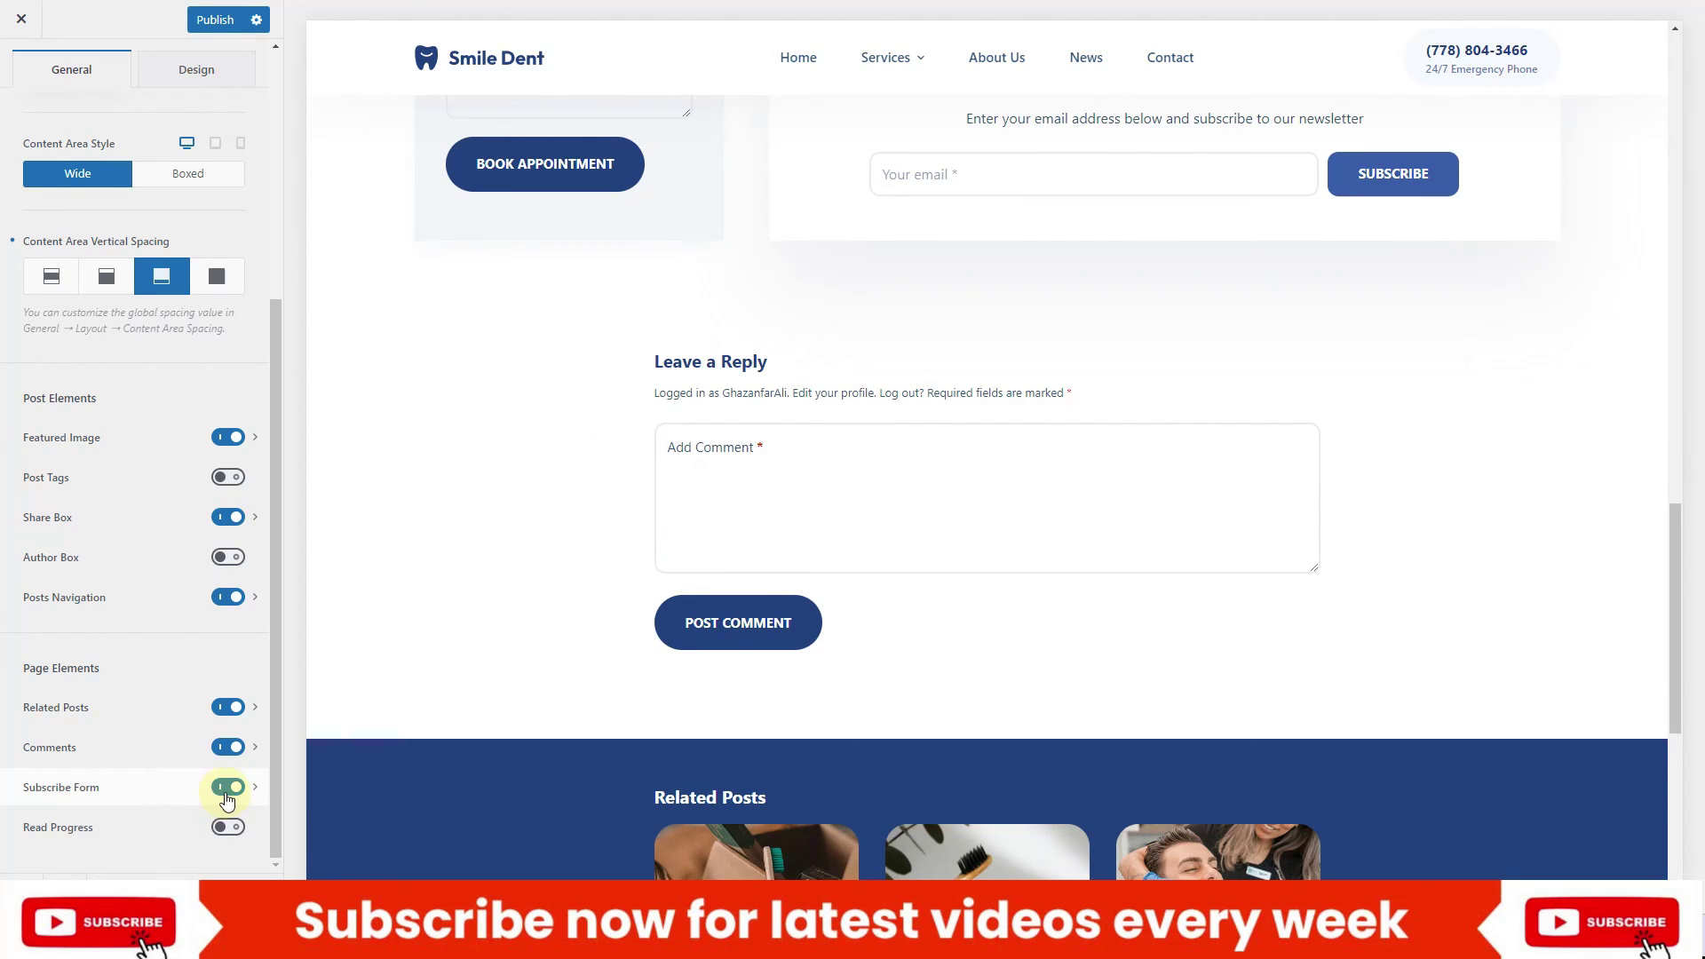
{"action": "scroll", "coordinate": [806, 494], "scroll_direction": "up", "scroll_amount": 3}
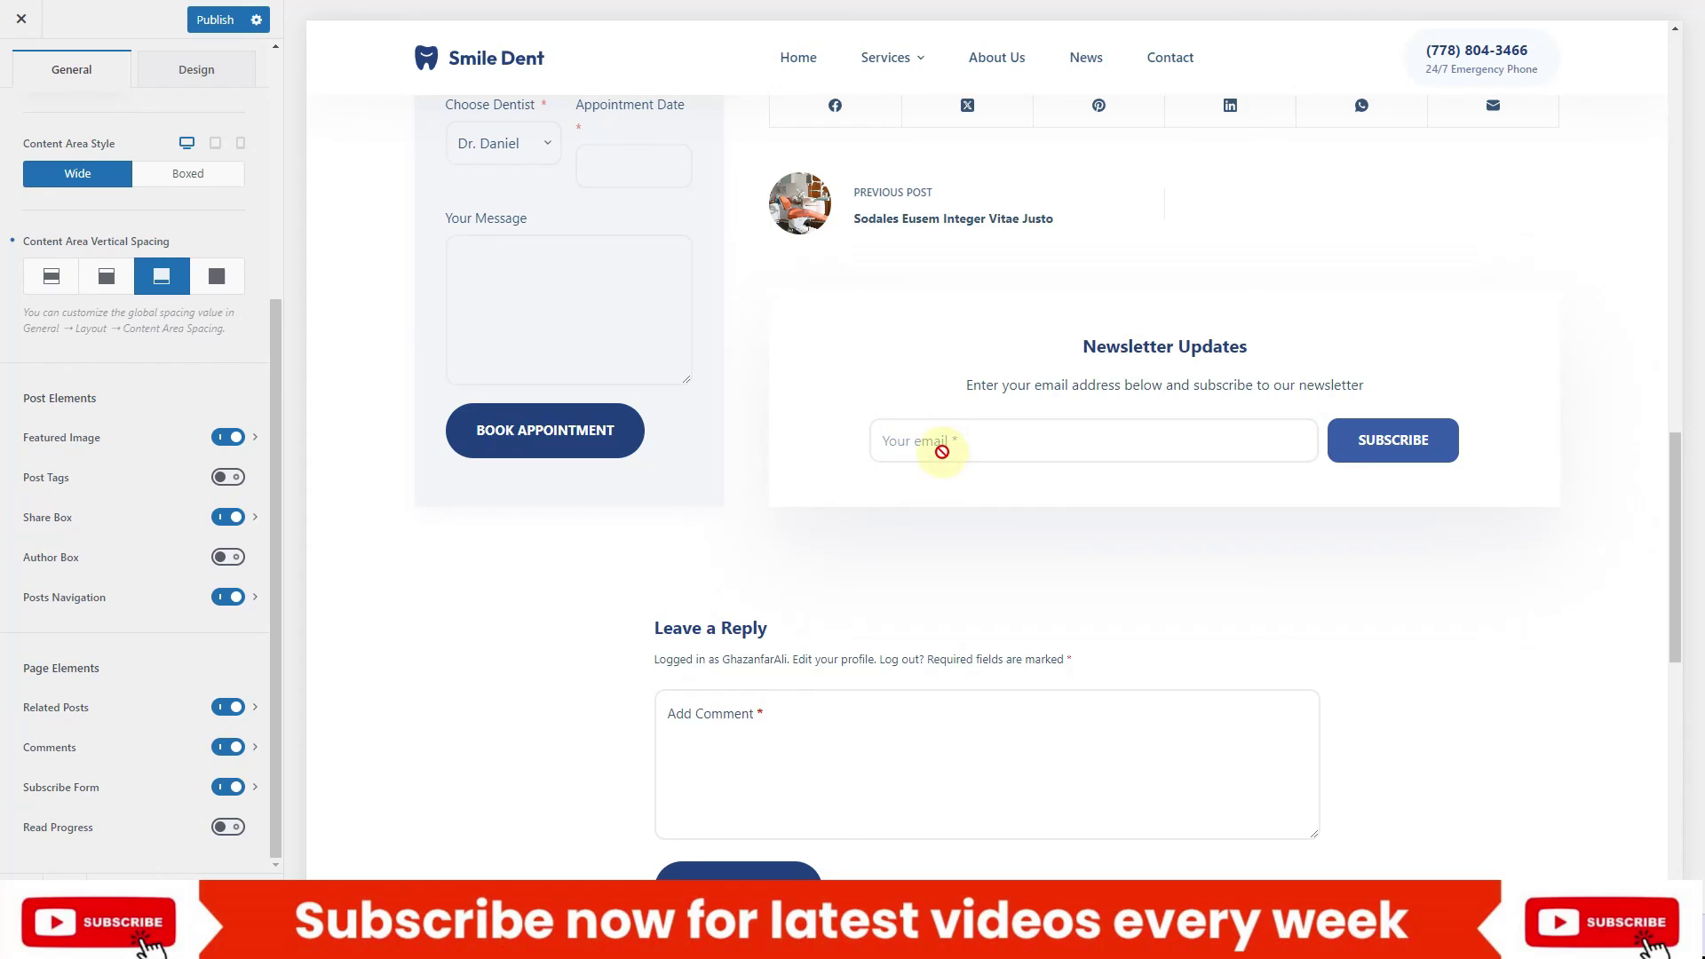
{"action": "left_click", "coordinate": [229, 829]}
{"action": "scroll", "coordinate": [480, 674], "scroll_direction": "up", "scroll_amount": 3}
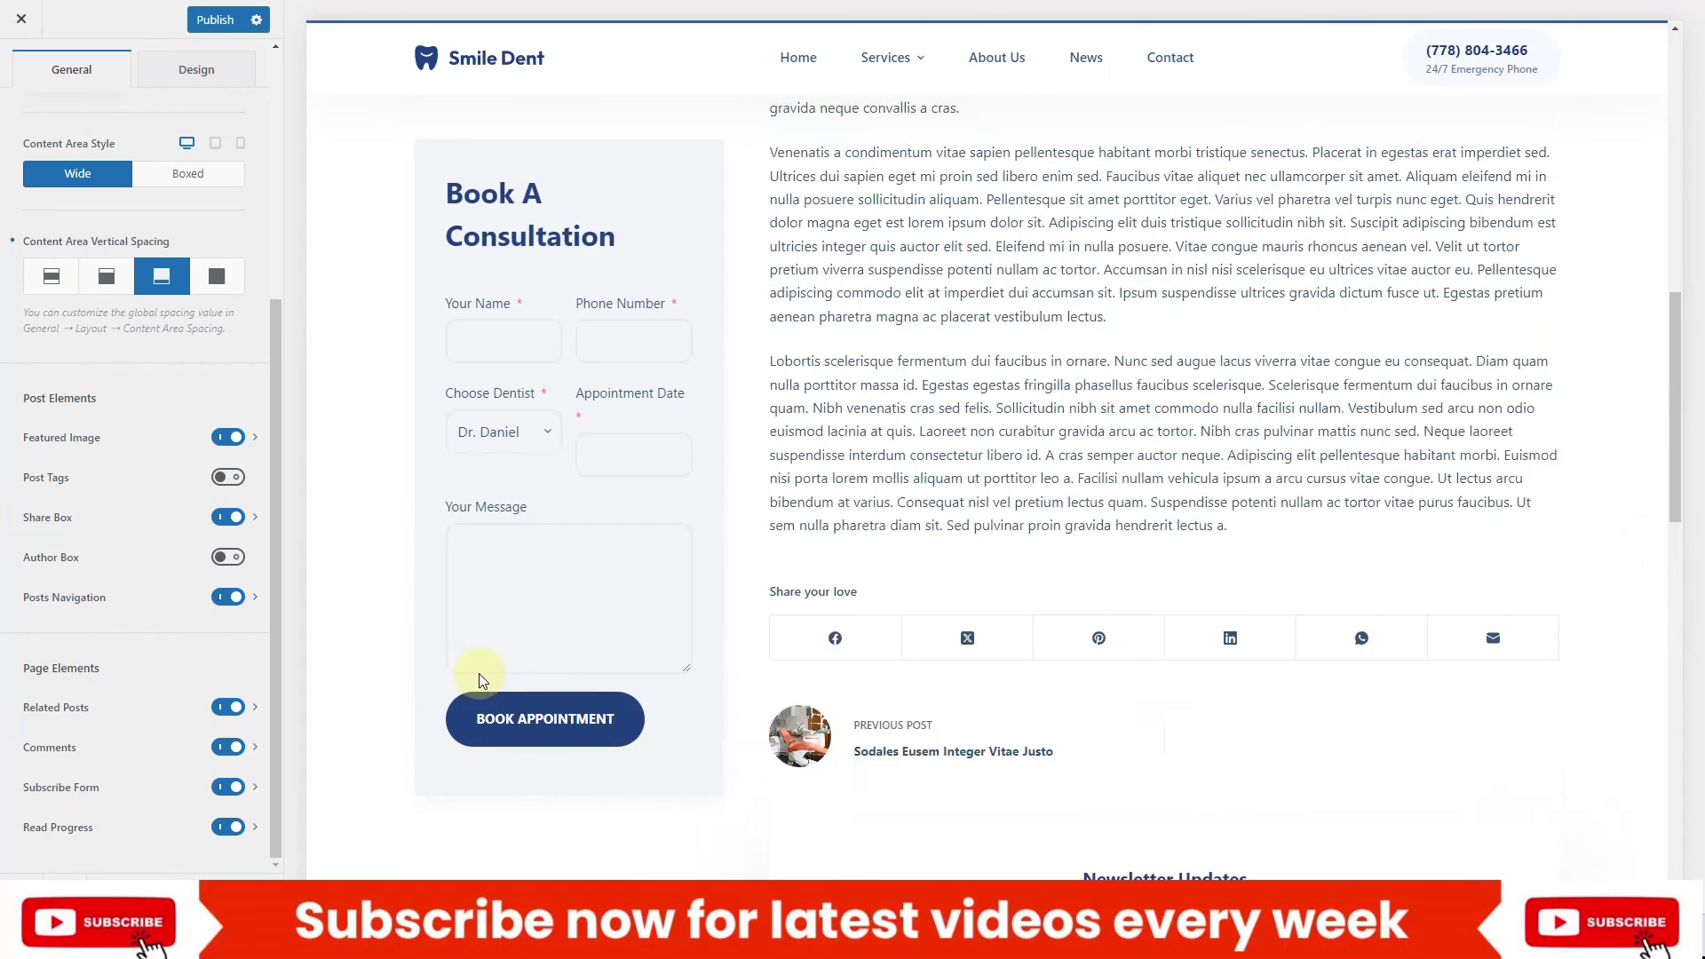
{"action": "scroll", "coordinate": [742, 354], "scroll_direction": "up", "scroll_amount": 8}
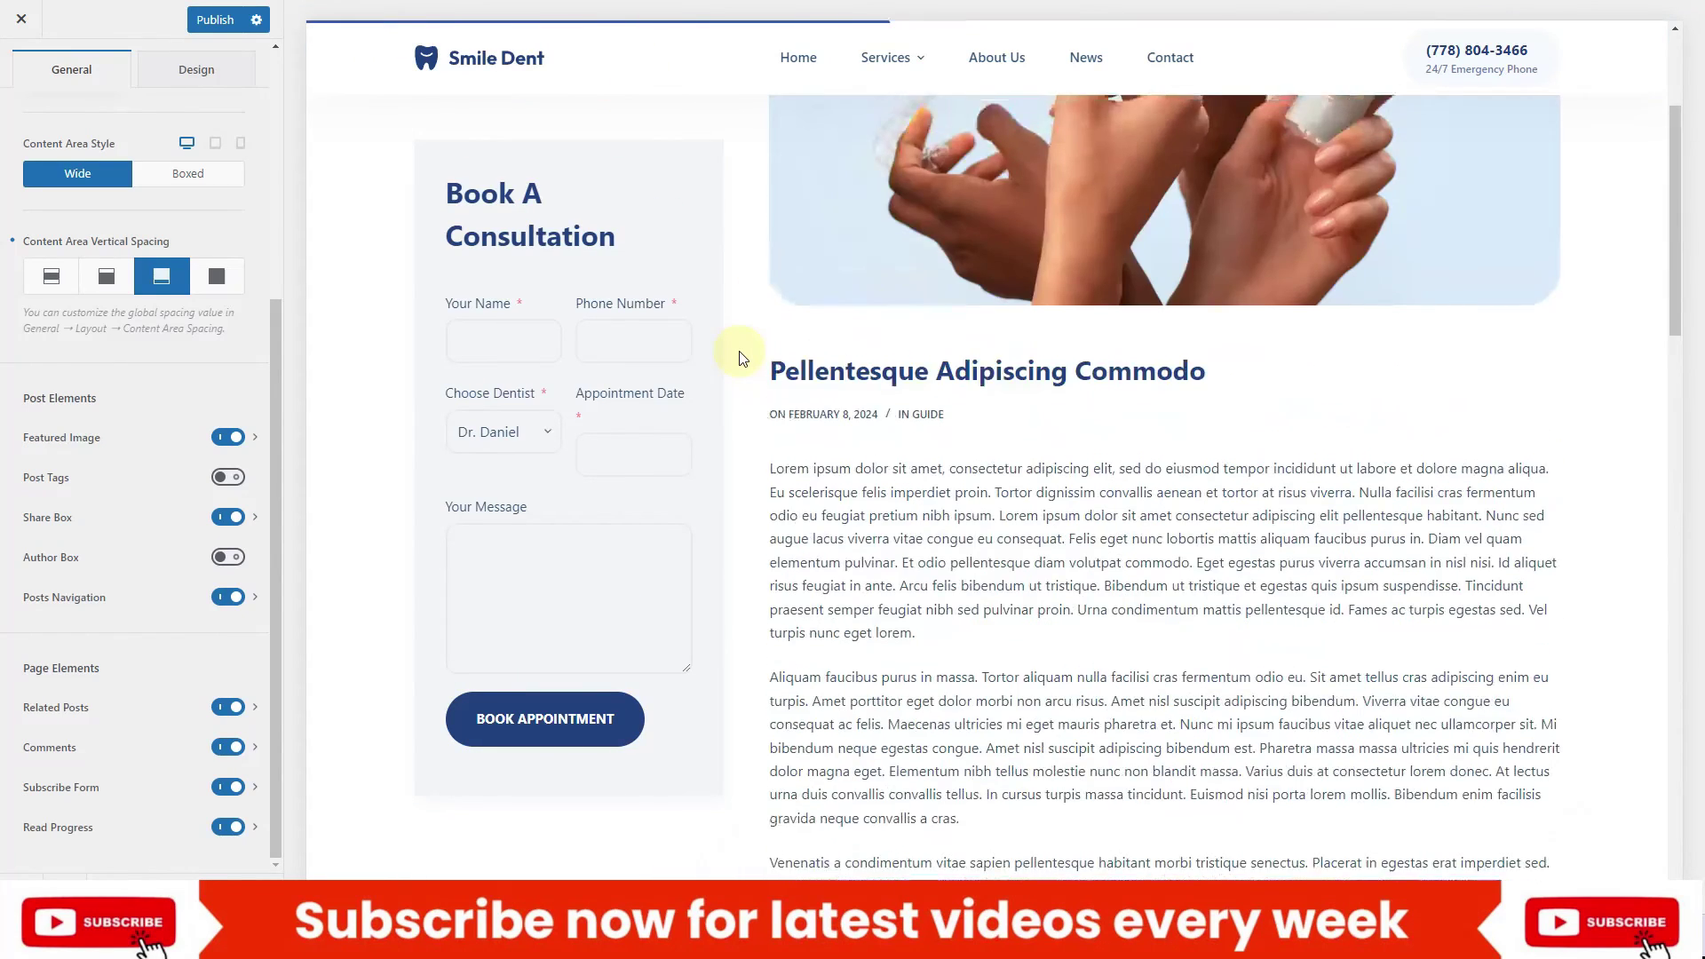
{"action": "scroll", "coordinate": [742, 353], "scroll_direction": "down", "scroll_amount": 4}
{"action": "scroll", "coordinate": [742, 353], "scroll_direction": "up", "scroll_amount": 1}
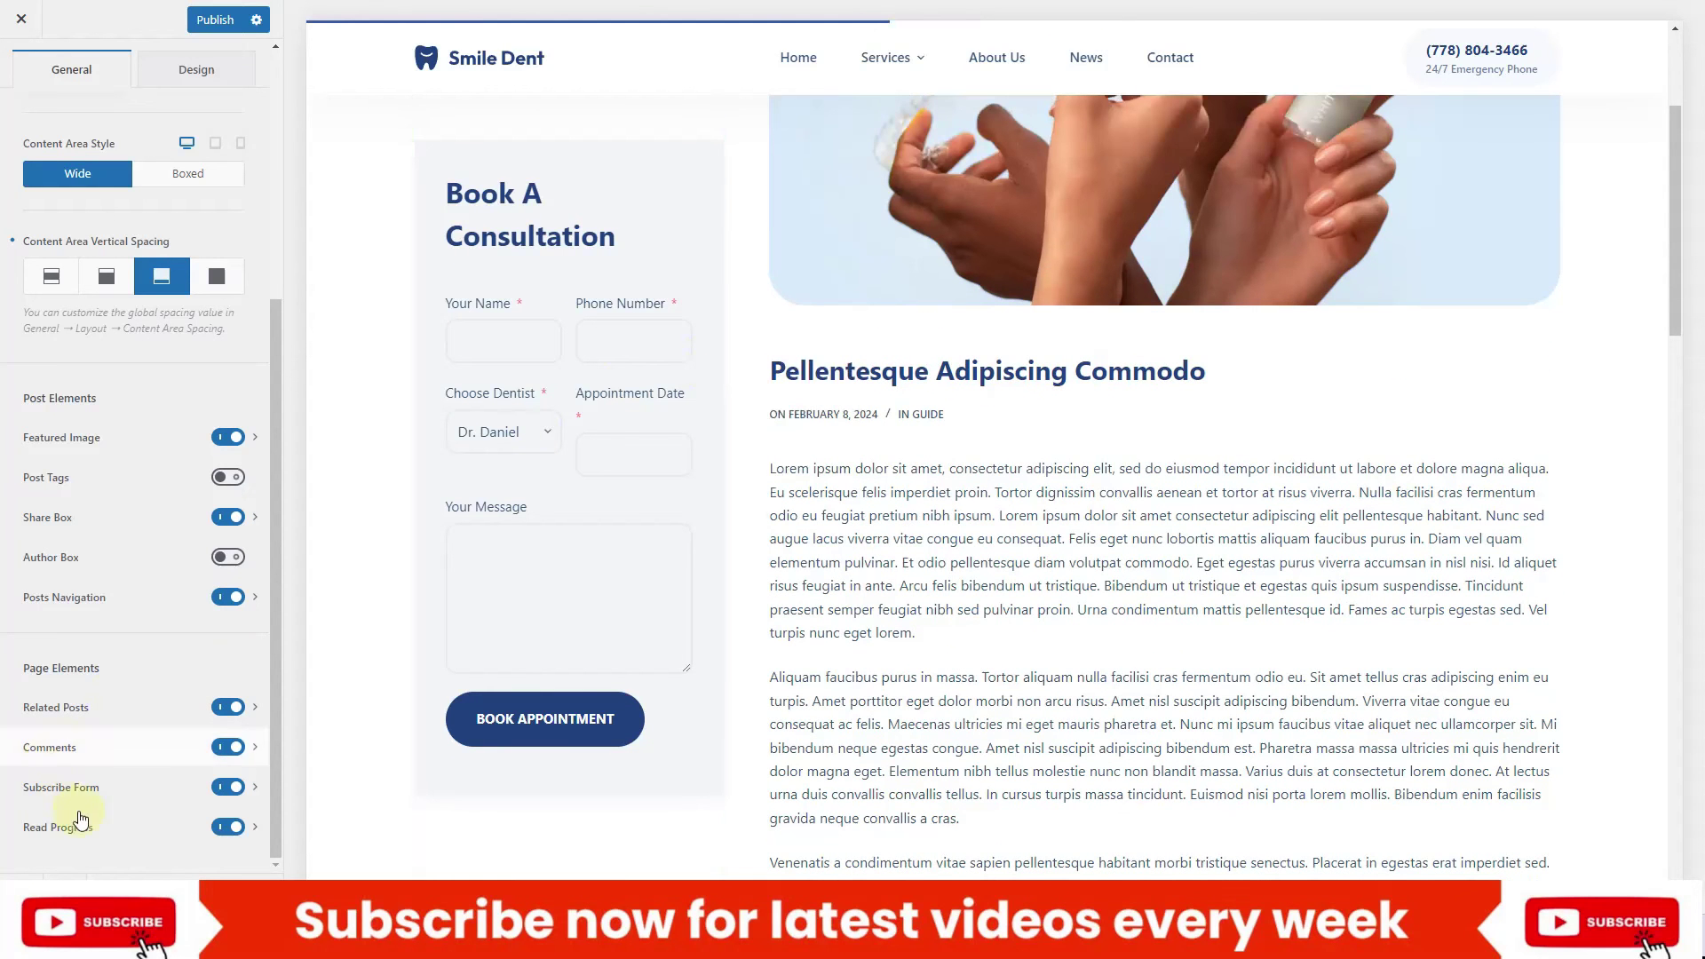
Make the Read Progress bar auto-hide at the article's end
{"action": "left_click", "coordinate": [256, 827]}
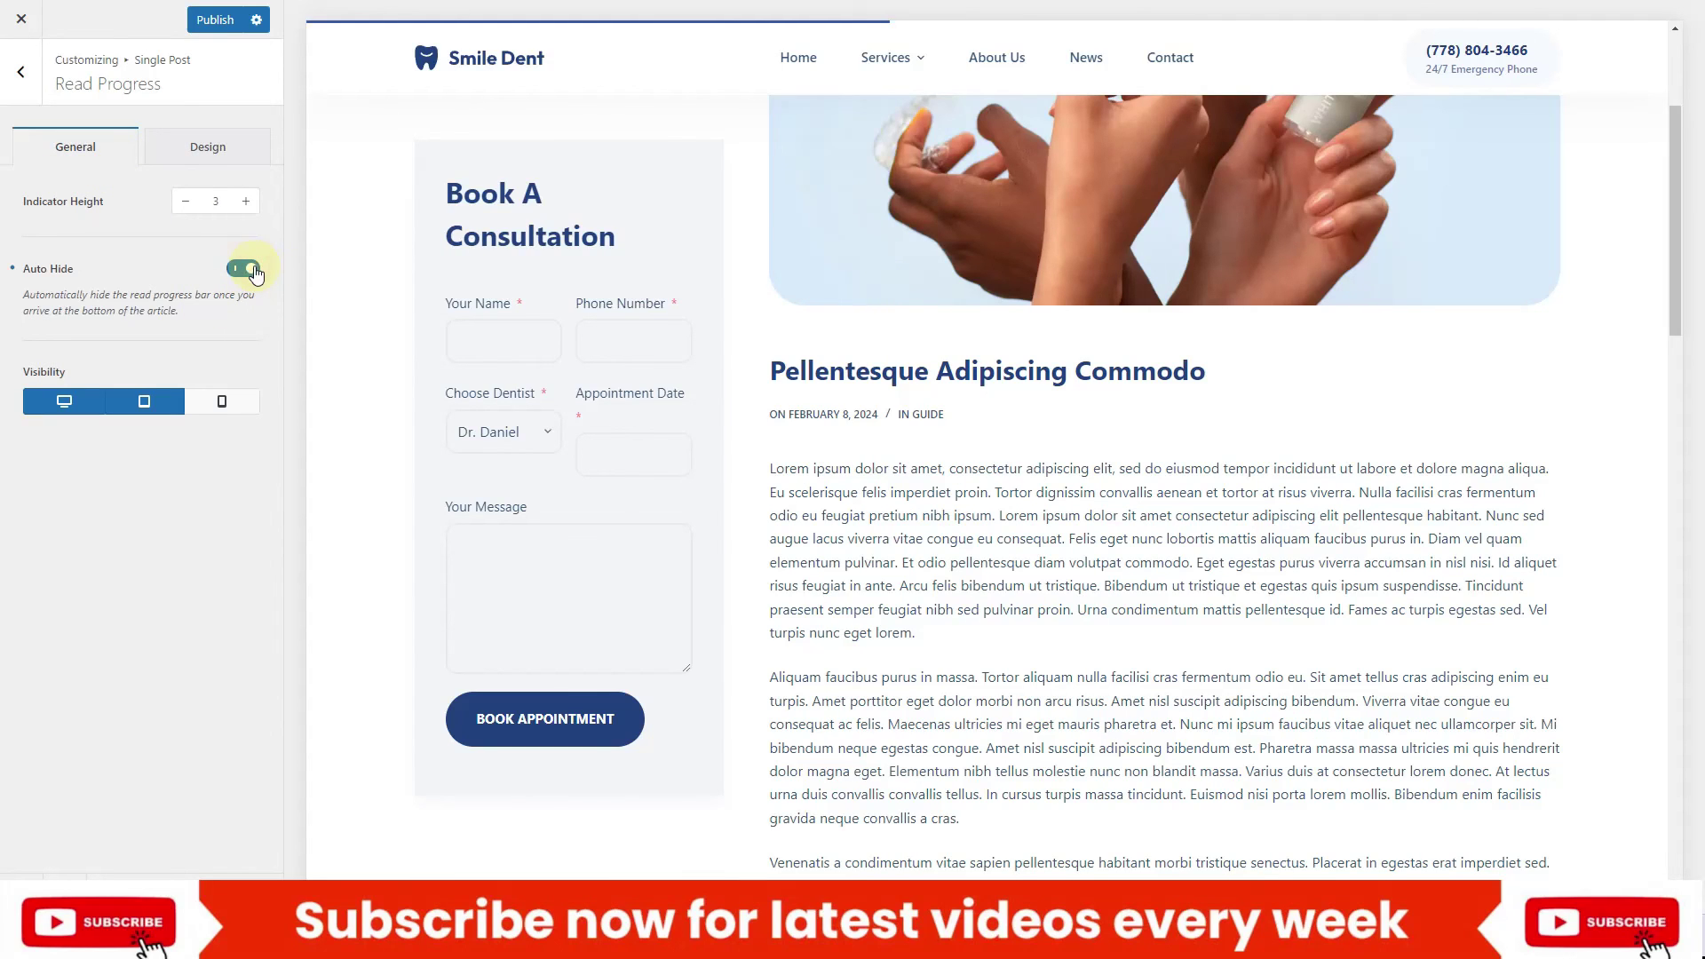
{"action": "scroll", "coordinate": [1208, 417], "scroll_direction": "down", "scroll_amount": 3}
{"action": "scroll", "coordinate": [1208, 424], "scroll_direction": "down", "scroll_amount": 7}
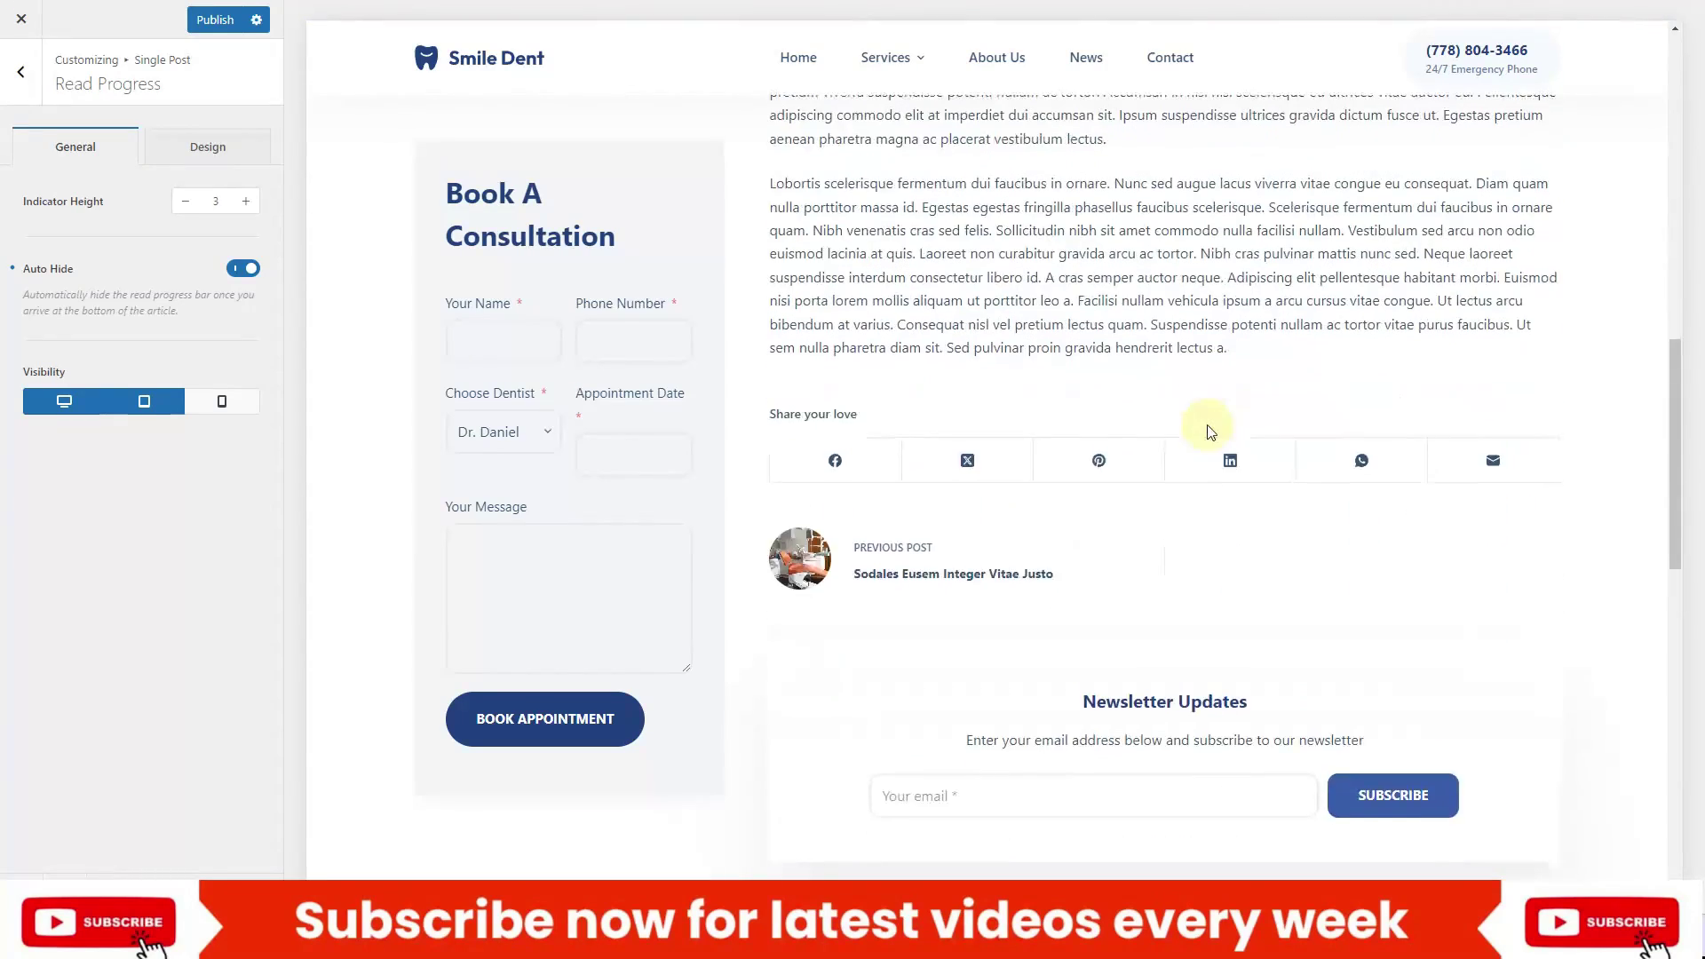
{"action": "scroll", "coordinate": [1212, 427], "scroll_direction": "up", "scroll_amount": 3}
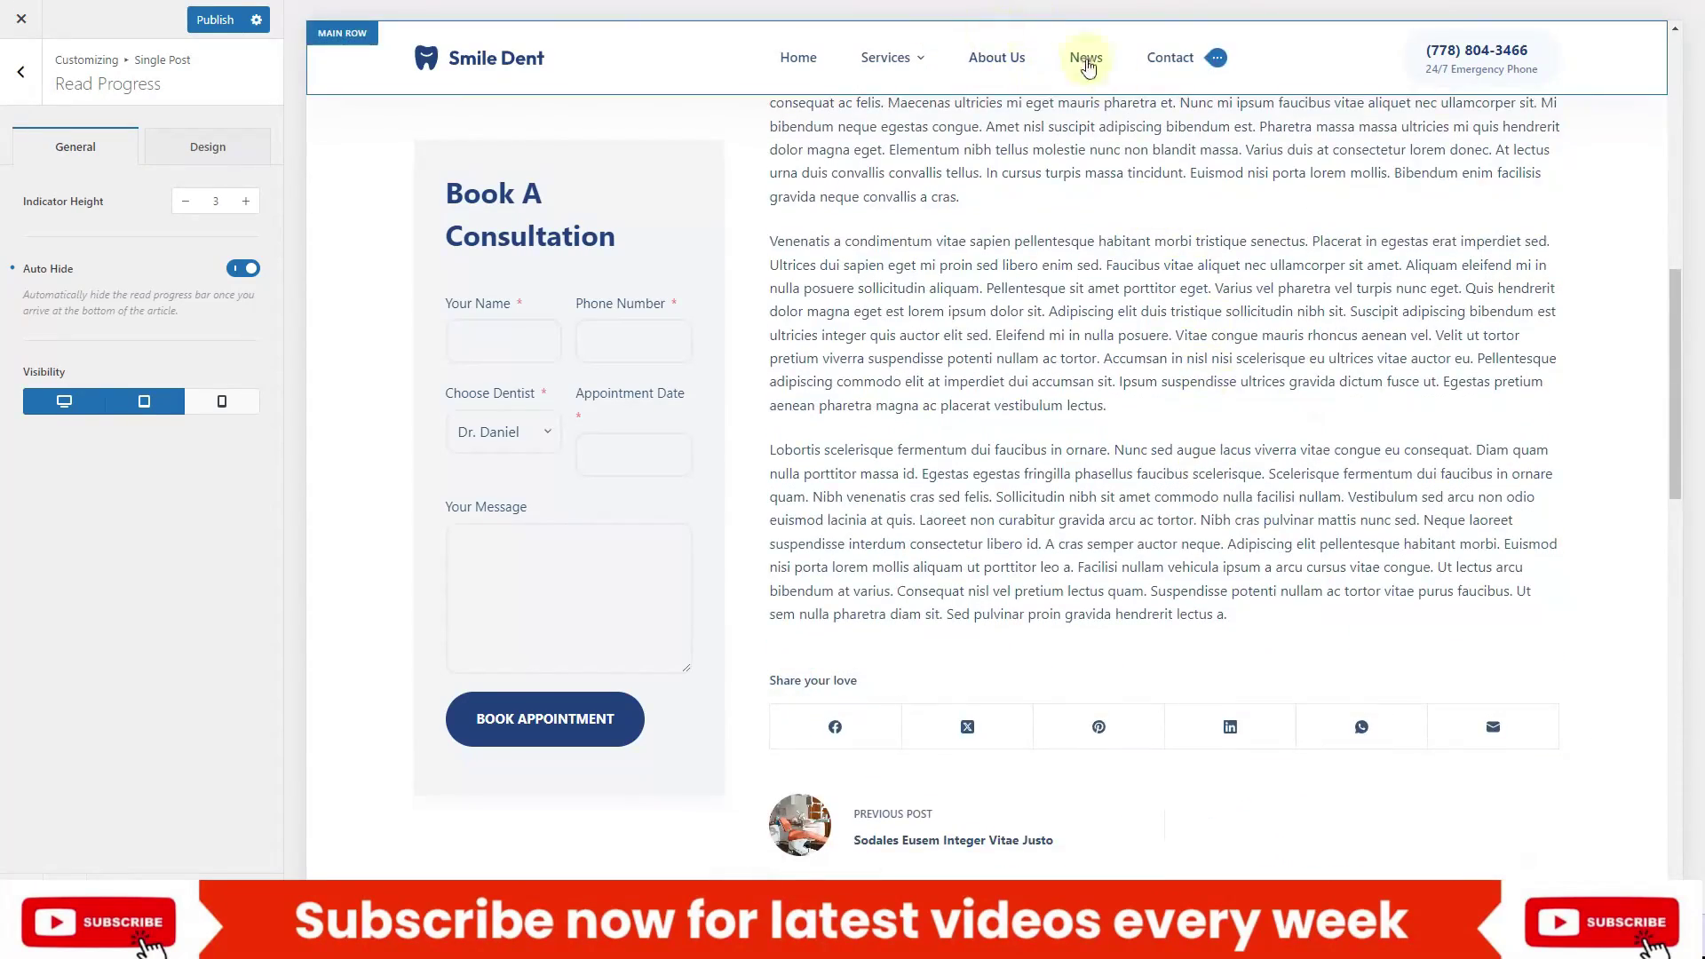
{"action": "scroll", "coordinate": [1115, 460], "scroll_direction": "up", "scroll_amount": 10}
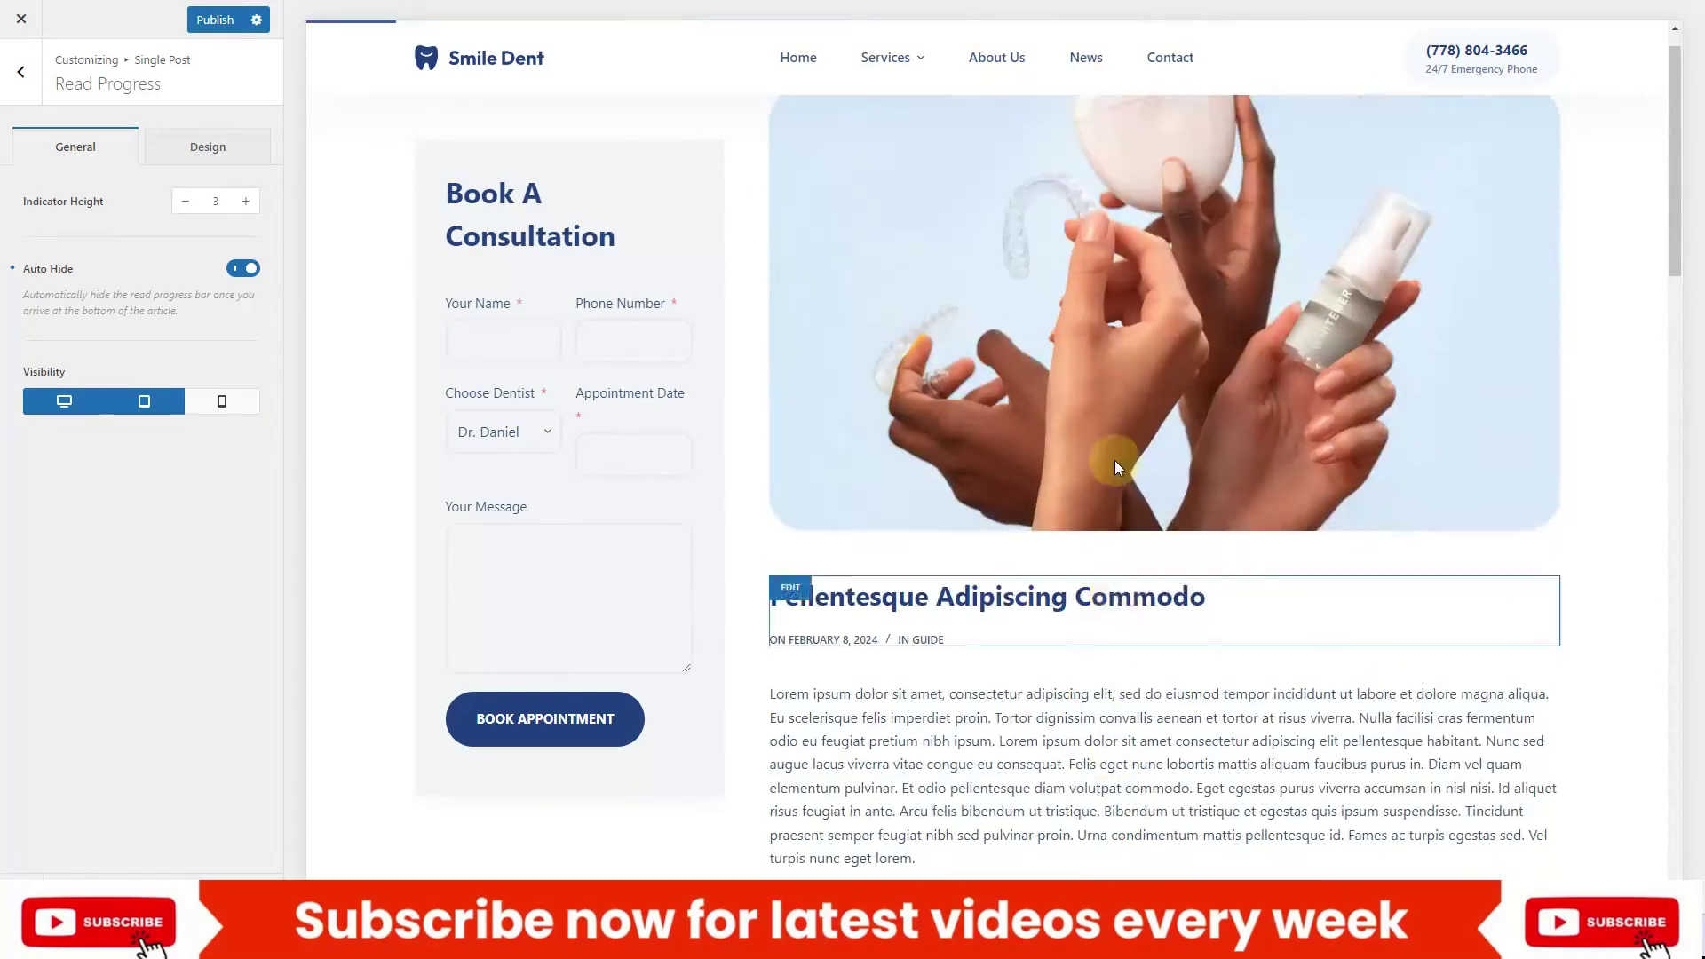
{"action": "scroll", "coordinate": [1116, 460], "scroll_direction": "down", "scroll_amount": 8}
{"action": "scroll", "coordinate": [1115, 460], "scroll_direction": "up", "scroll_amount": 9}
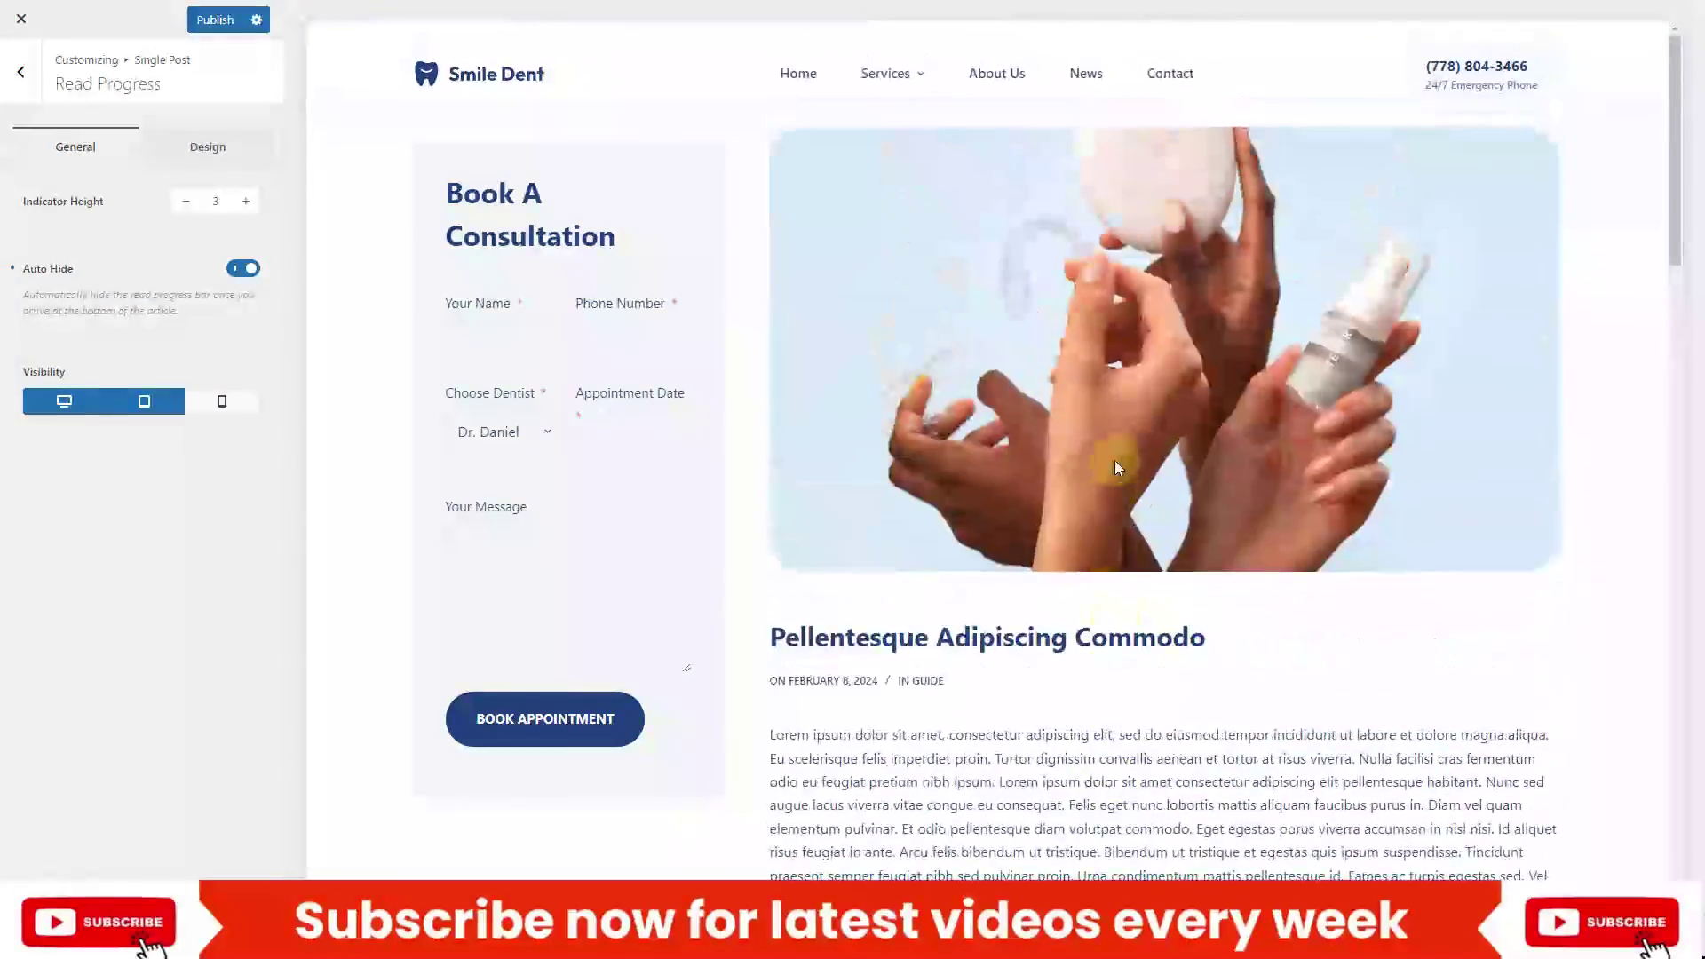
{"action": "left_click", "coordinate": [27, 77]}
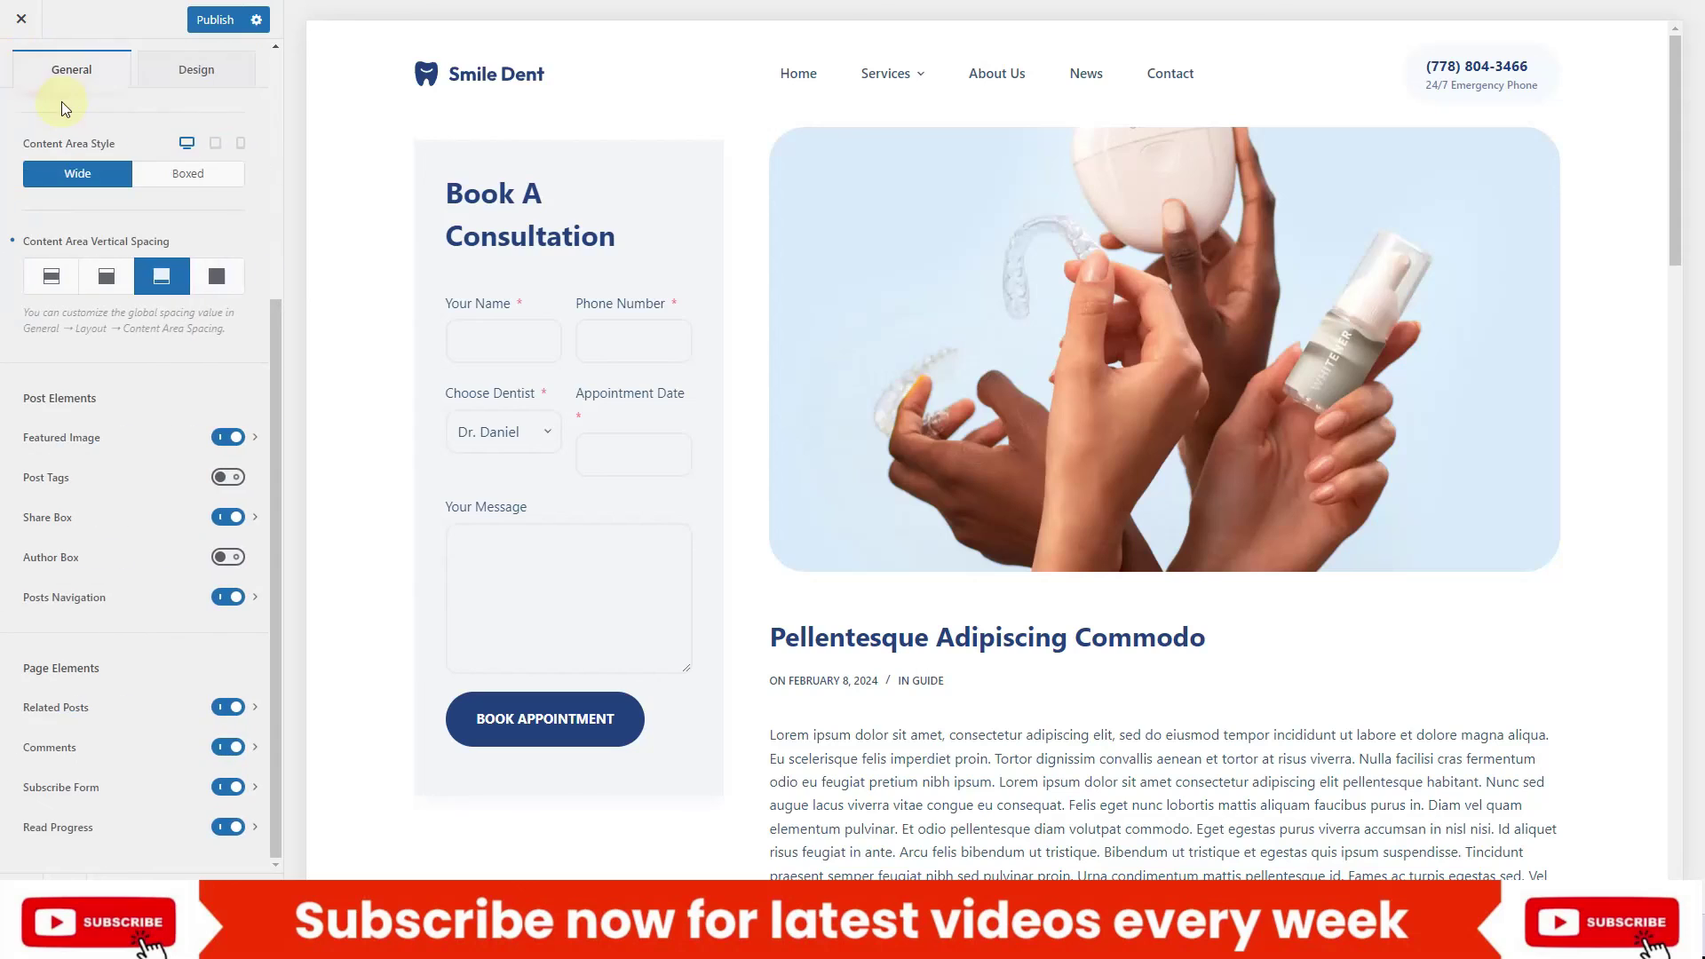
Publish all Customizer changes and exit to the live site
{"action": "scroll", "coordinate": [171, 103], "scroll_direction": "up", "scroll_amount": 5}
{"action": "left_click", "coordinate": [204, 23]}
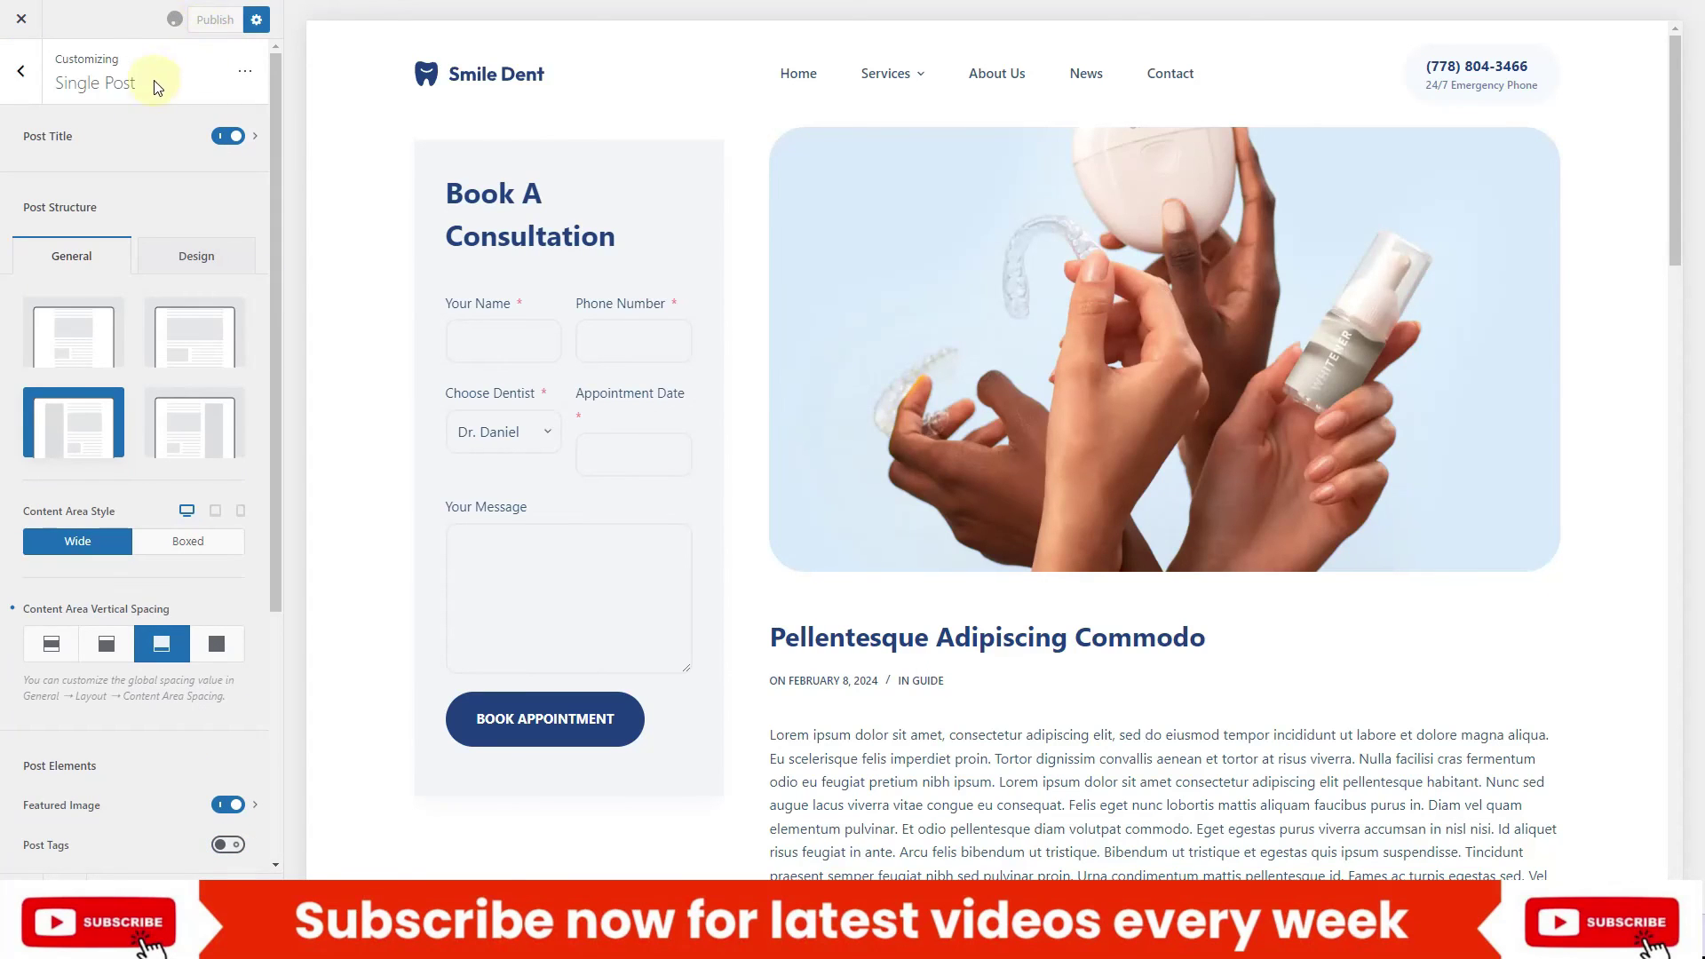
{"action": "left_click", "coordinate": [32, 80]}
{"action": "left_click", "coordinate": [22, 29]}
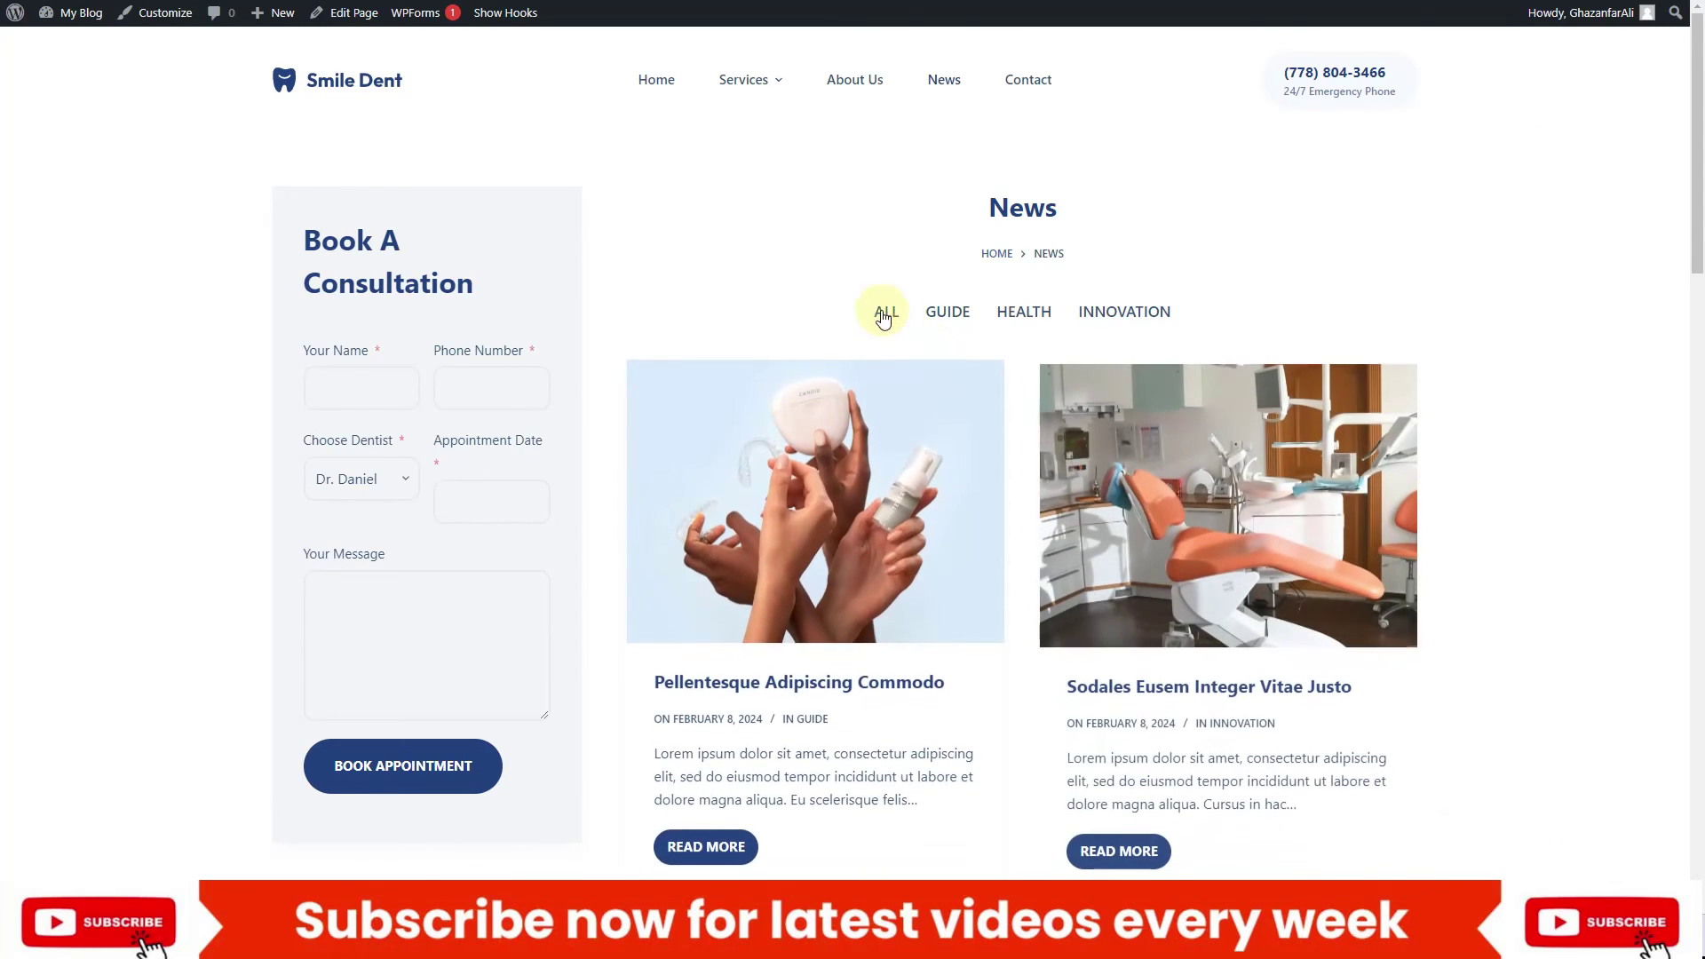
Scroll through the live News page to check the filter tabs and boxed post cards
{"action": "scroll", "coordinate": [842, 331], "scroll_direction": "down", "scroll_amount": 4}
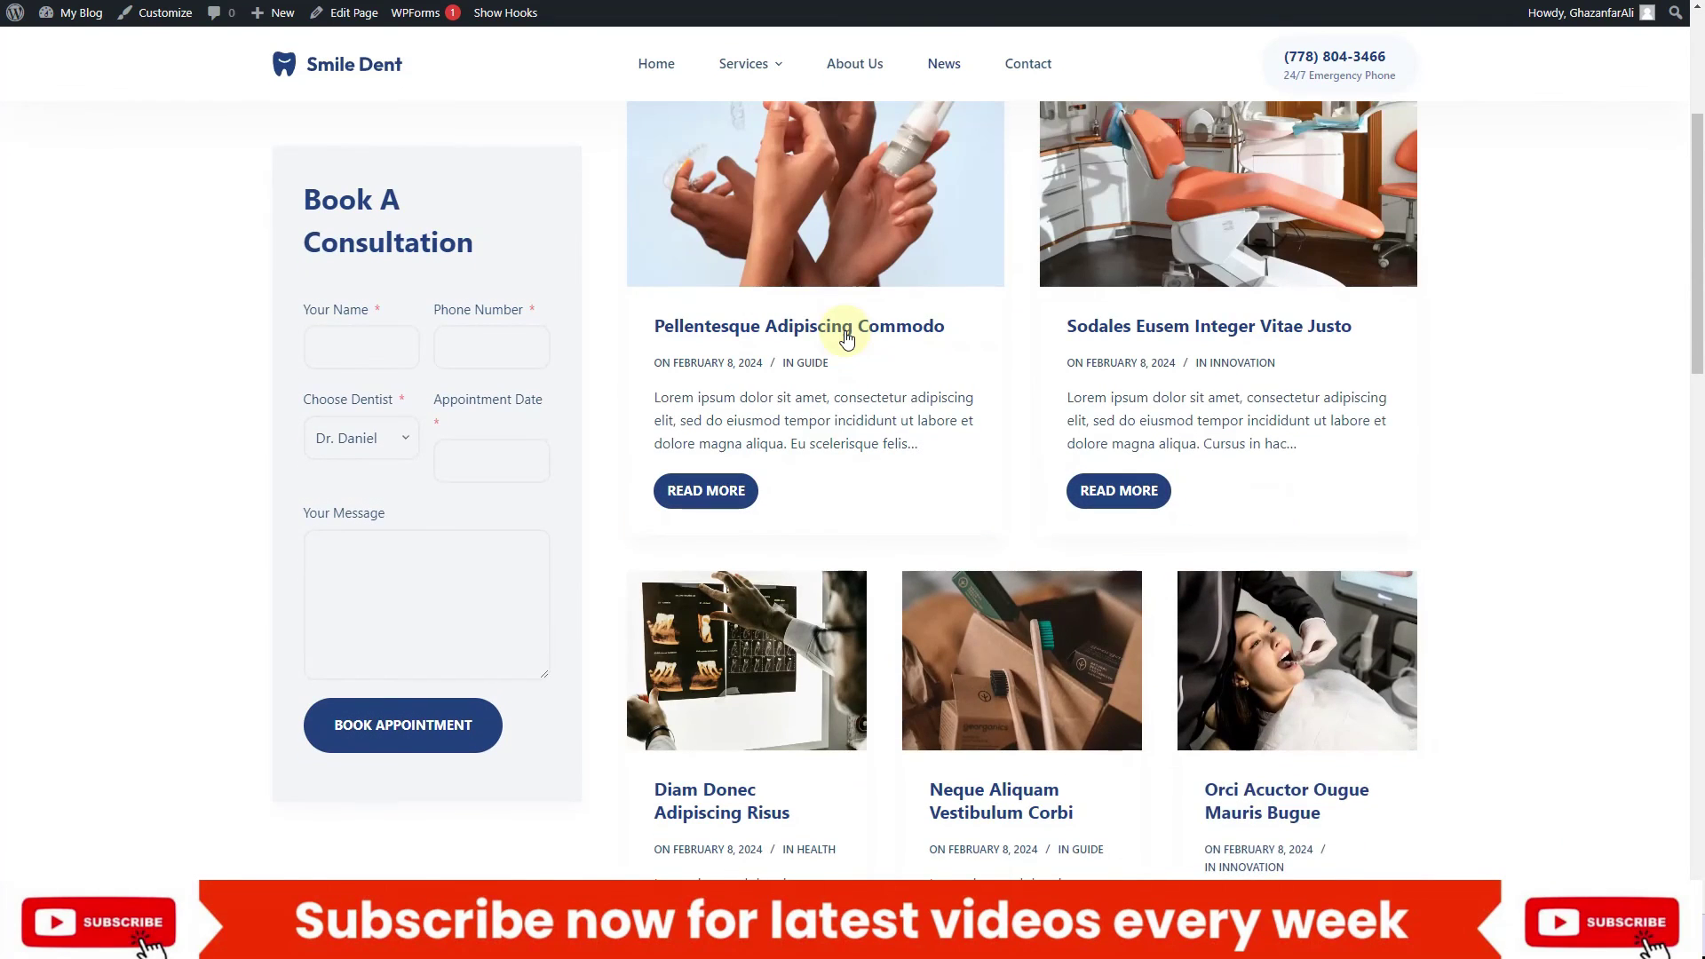
{"action": "scroll", "coordinate": [846, 337], "scroll_direction": "down", "scroll_amount": 6}
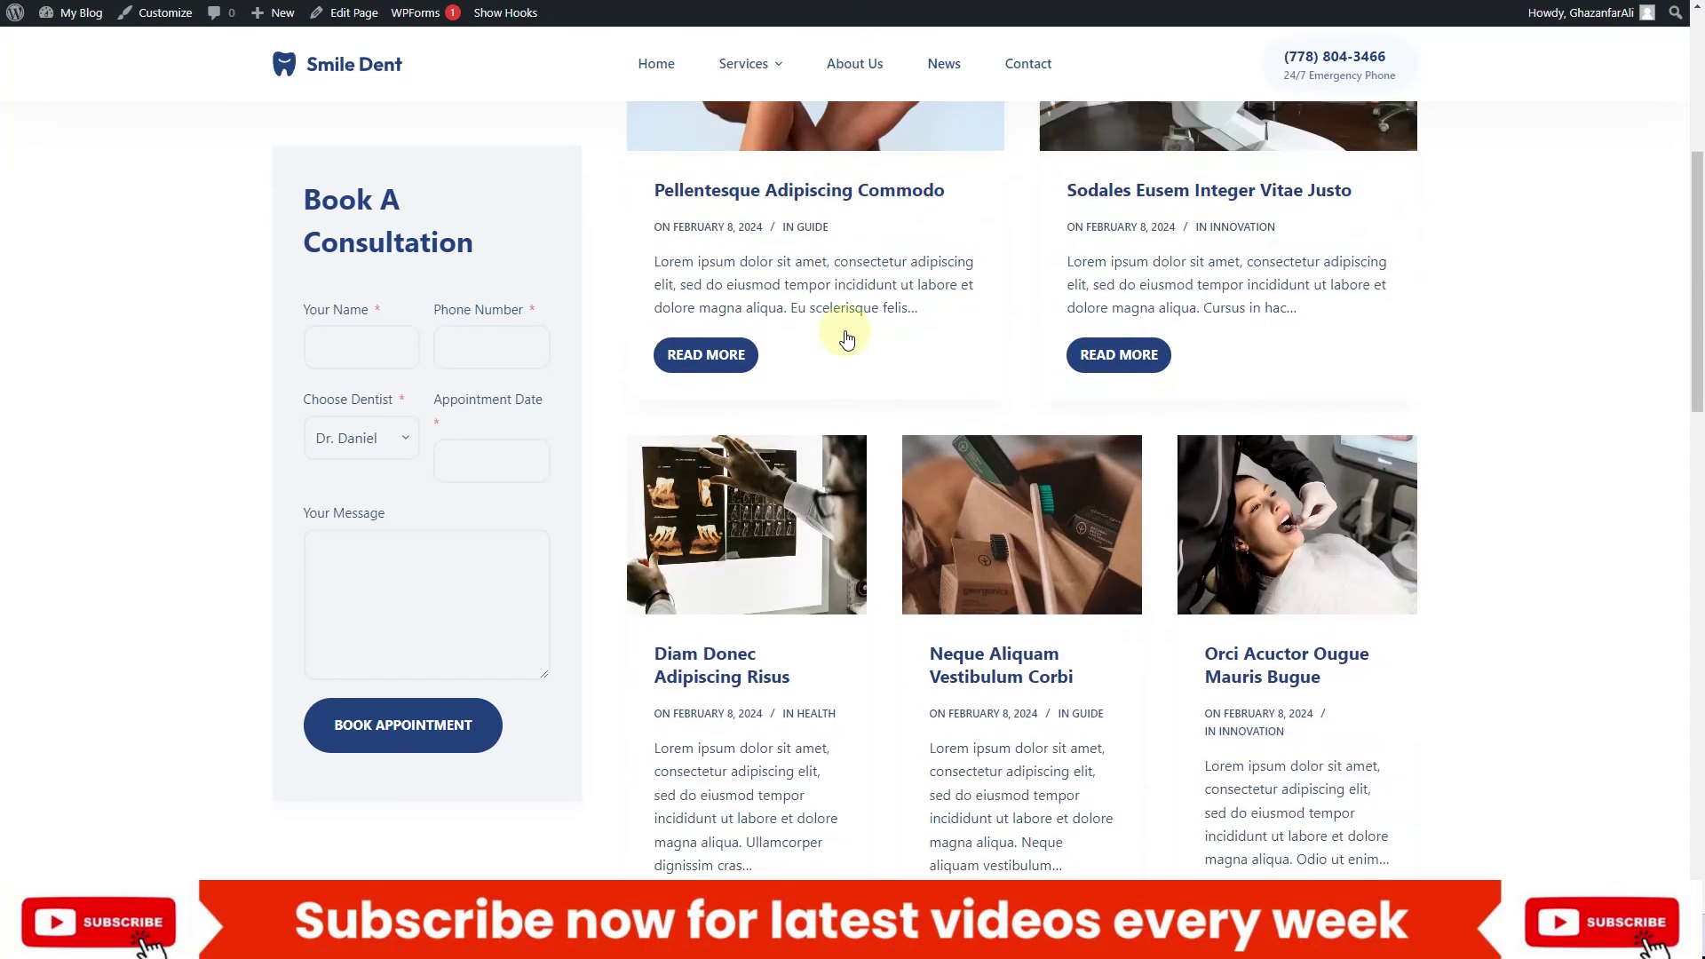
{"action": "scroll", "coordinate": [846, 338], "scroll_direction": "down", "scroll_amount": 2}
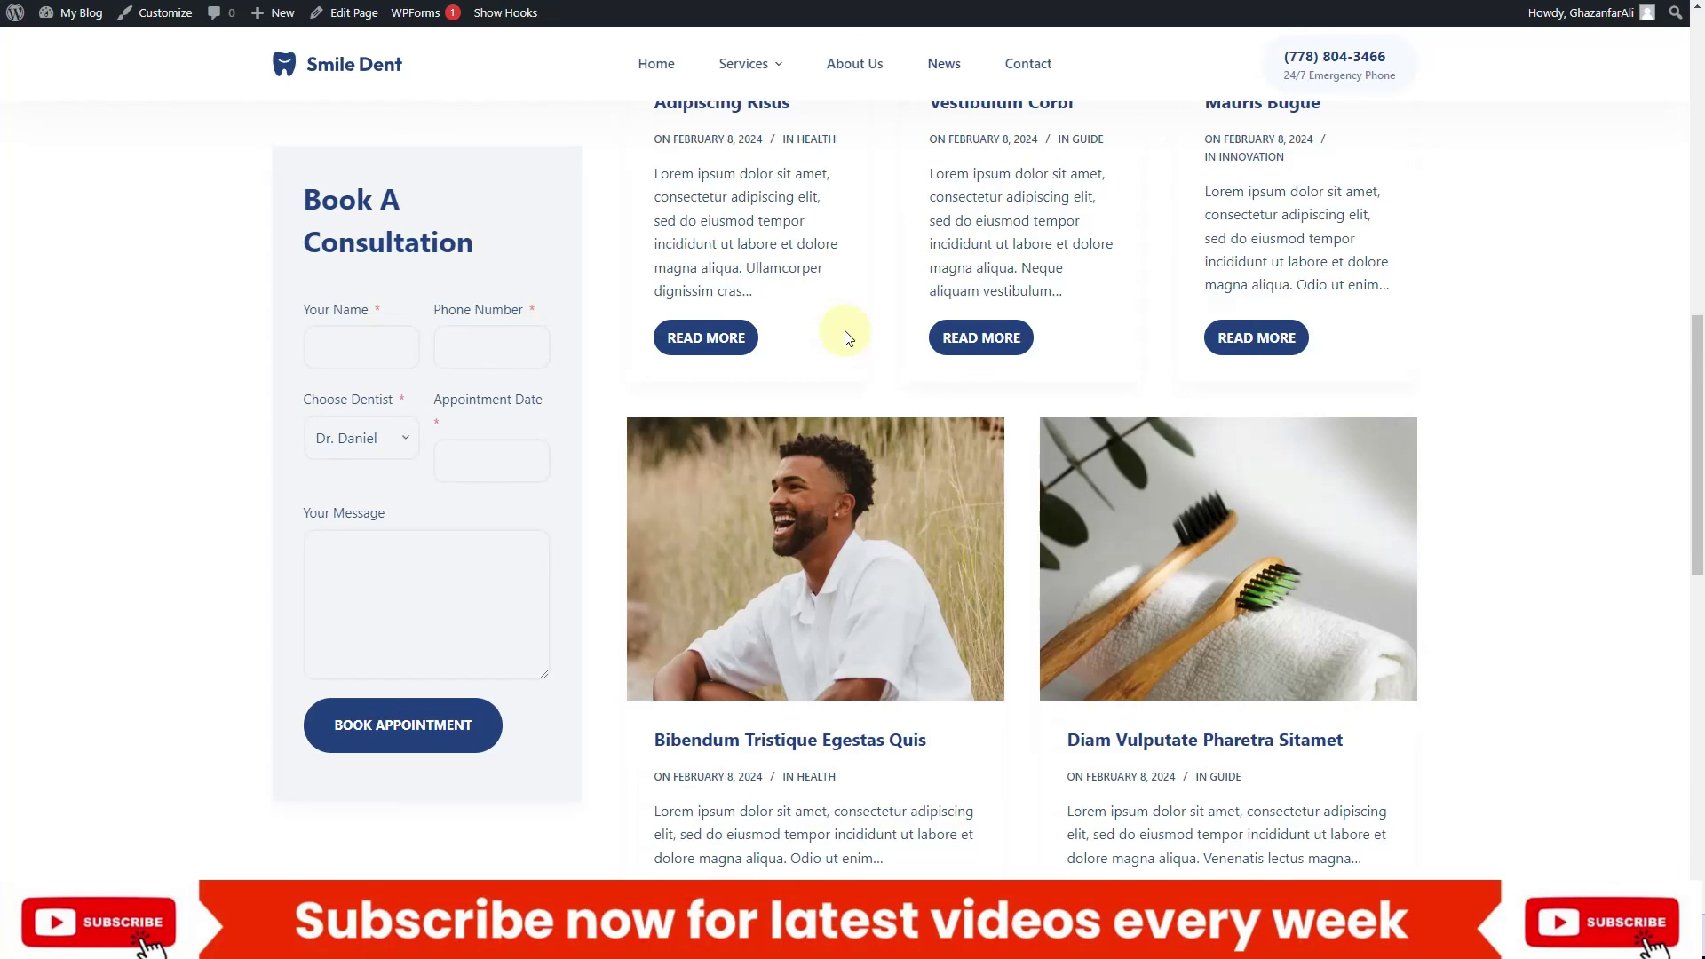
{"action": "scroll", "coordinate": [844, 338], "scroll_direction": "down", "scroll_amount": 7}
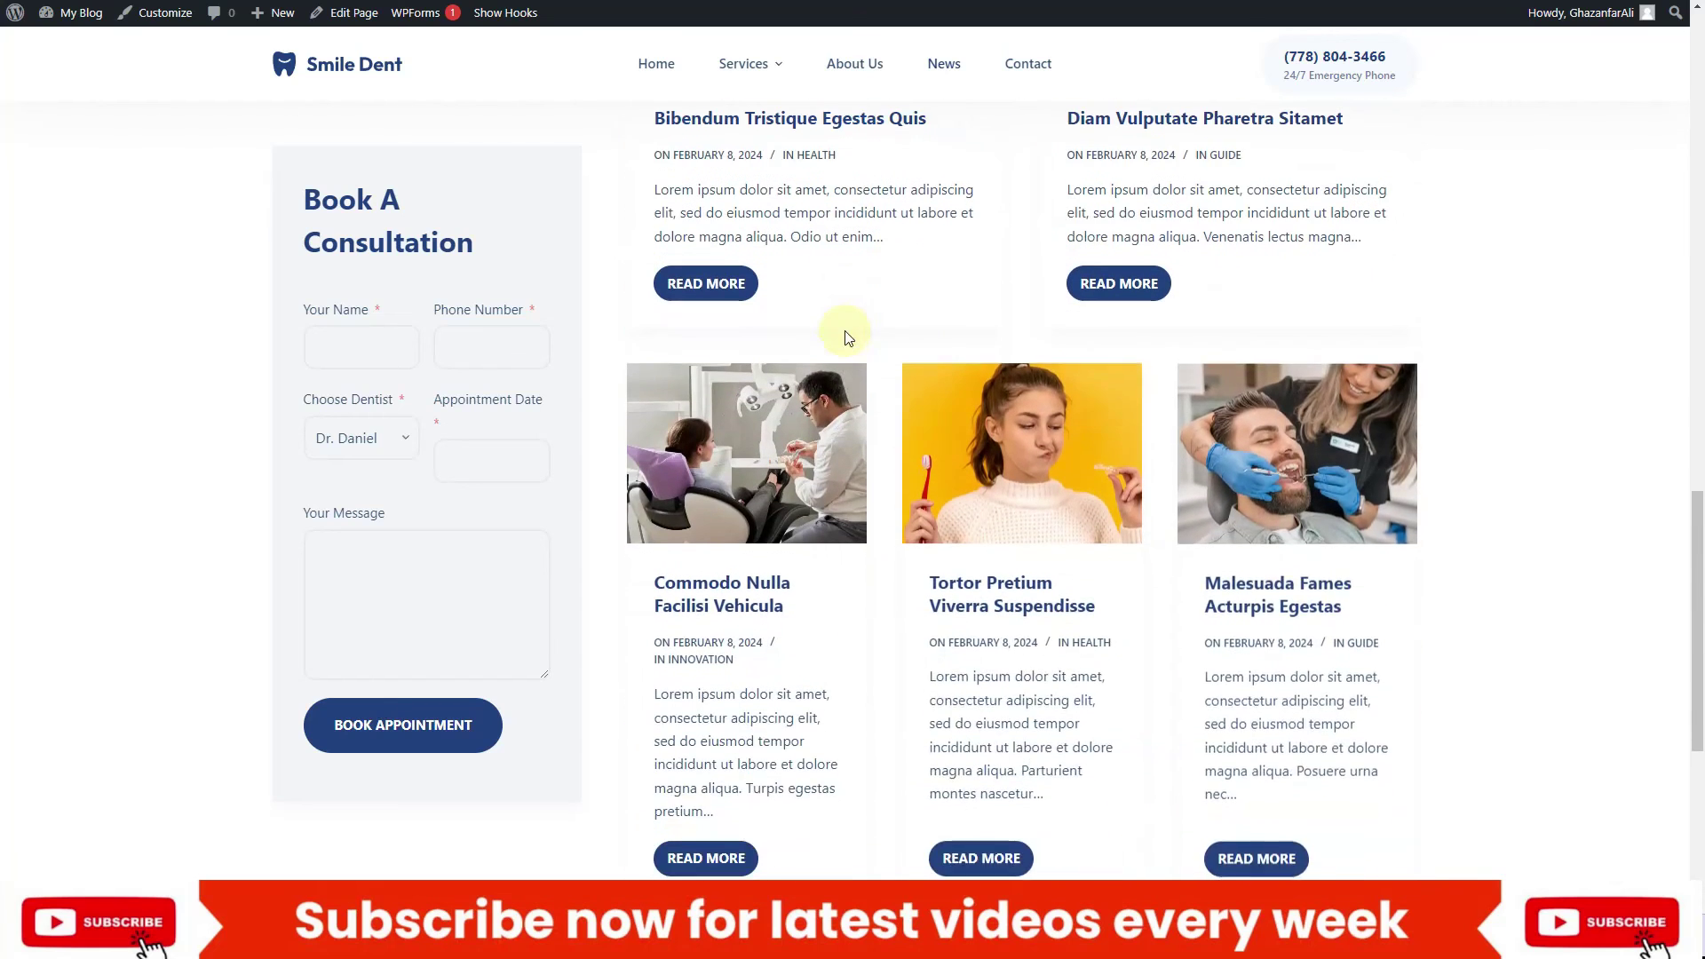
{"action": "scroll", "coordinate": [844, 335], "scroll_direction": "down", "scroll_amount": 5}
{"action": "scroll", "coordinate": [845, 334], "scroll_direction": "up", "scroll_amount": 4}
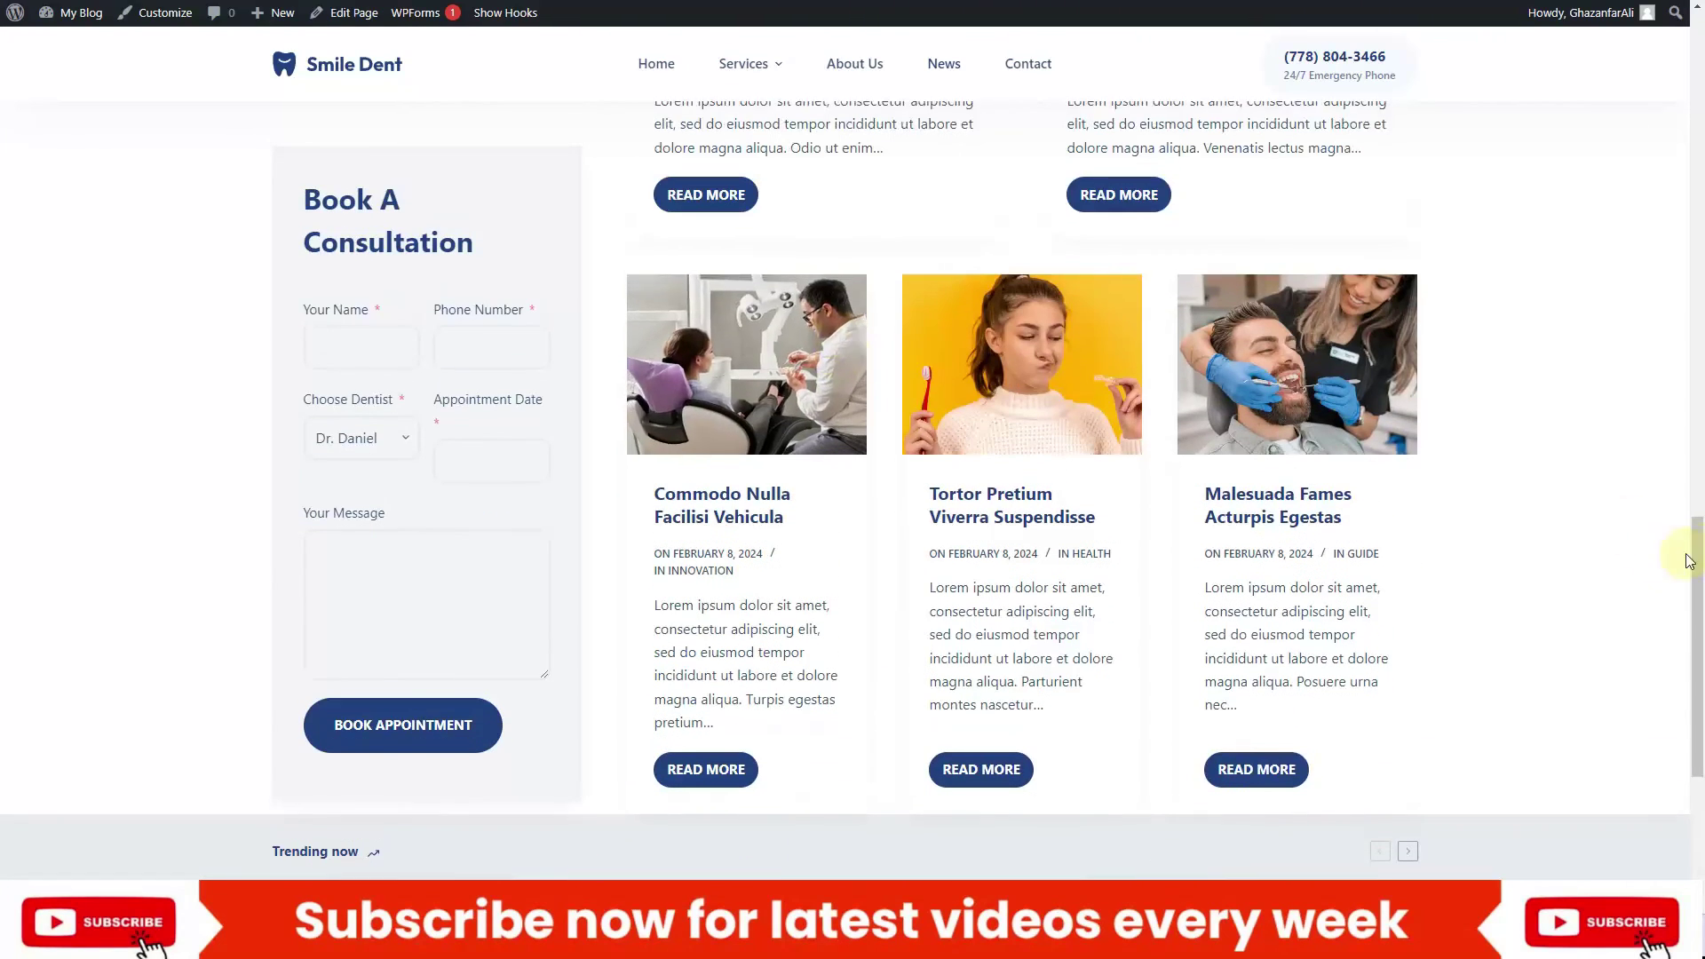
{"action": "scroll", "coordinate": [1635, 532], "scroll_direction": "up", "scroll_amount": 5}
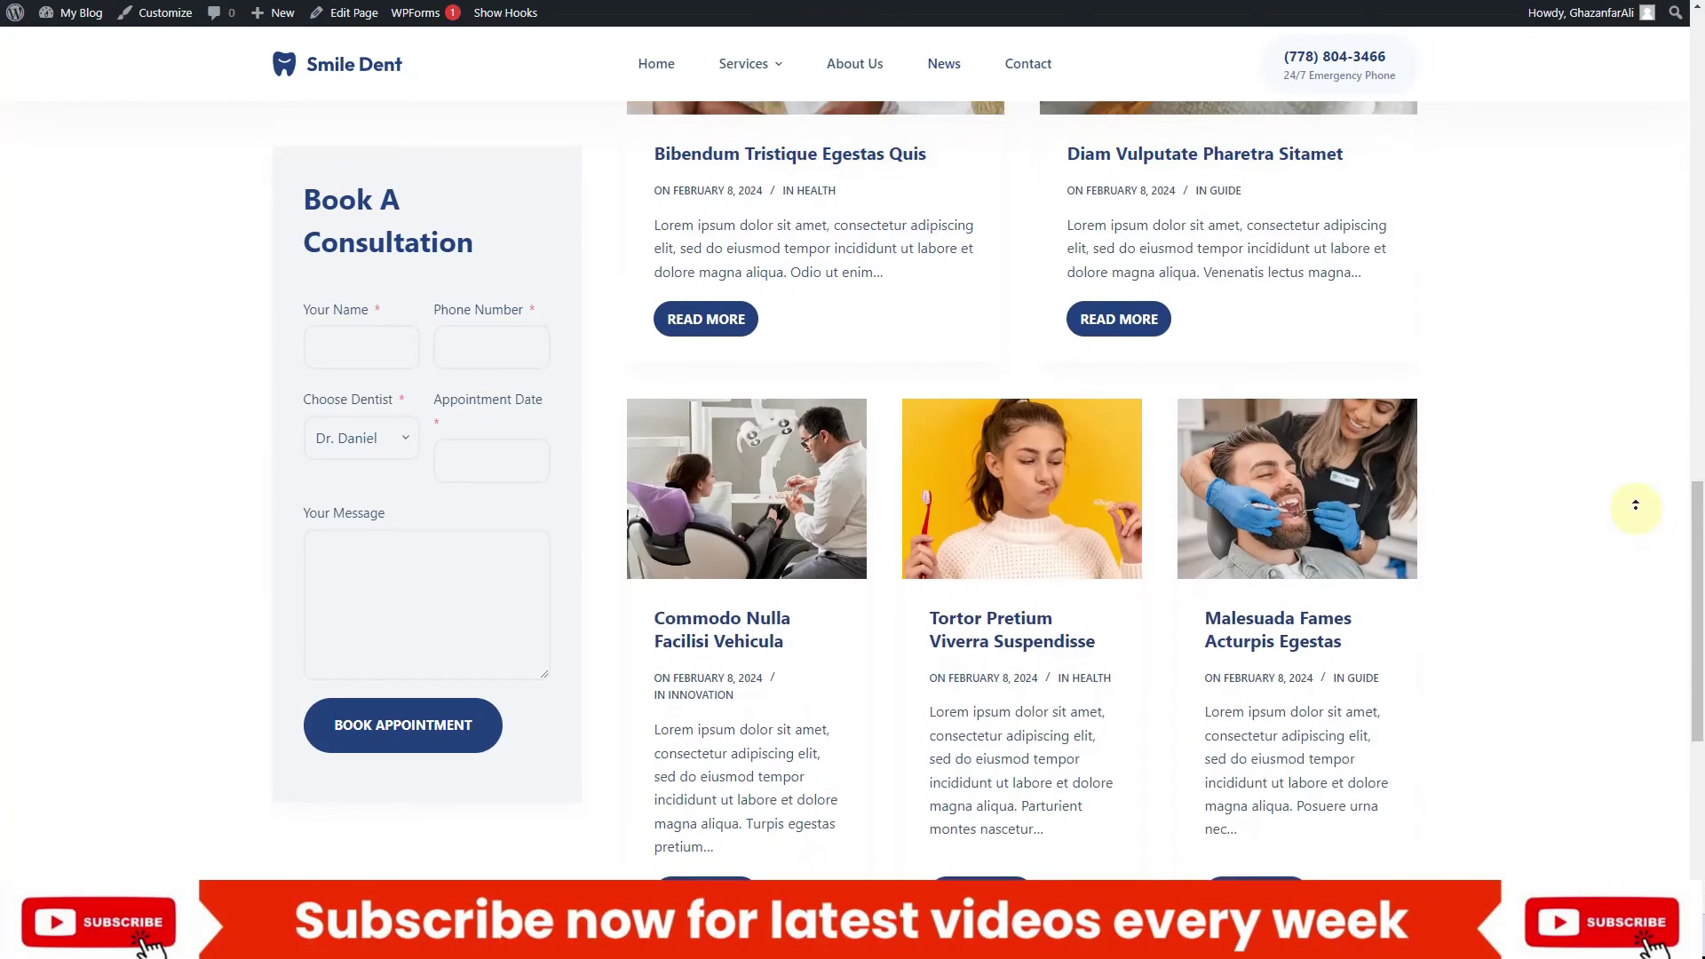